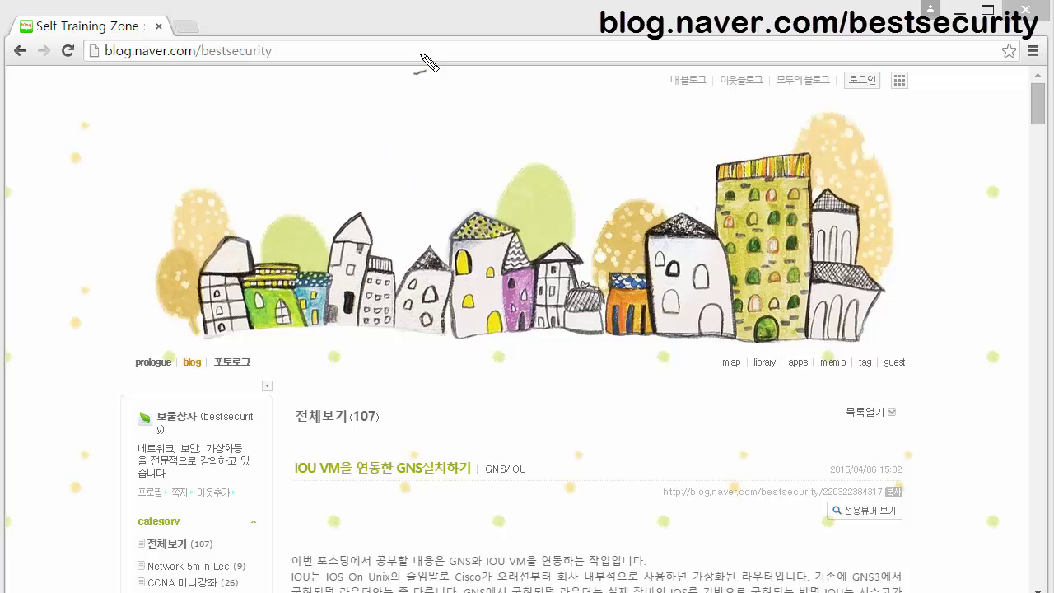
# Handwrite the numbered list '1) packet tracer' and '2) GNS (IOS)' across the blog banner.
pyautogui.moveTo(403, 108)
pyautogui.mouseDown()
pyautogui.moveTo(431, 106)
pyautogui.moveTo(447, 123)
pyautogui.moveTo(470, 91)
pyautogui.moveTo(500, 110)
pyautogui.moveTo(505, 100)
pyautogui.moveTo(536, 113)
pyautogui.moveTo(546, 129)
pyautogui.moveTo(565, 110)
pyautogui.moveTo(623, 113)
pyautogui.moveTo(605, 121)
pyautogui.moveTo(656, 100)
pyautogui.mouseUp()
pyautogui.moveTo(353, 108)
pyautogui.mouseDown()
pyautogui.moveTo(355, 133)
pyautogui.moveTo(376, 140)
pyautogui.moveTo(377, 178)
pyautogui.moveTo(357, 182)
pyautogui.moveTo(384, 164)
pyautogui.moveTo(419, 163)
pyautogui.moveTo(438, 182)
pyautogui.moveTo(464, 153)
pyautogui.moveTo(473, 191)
pyautogui.mouseUp()
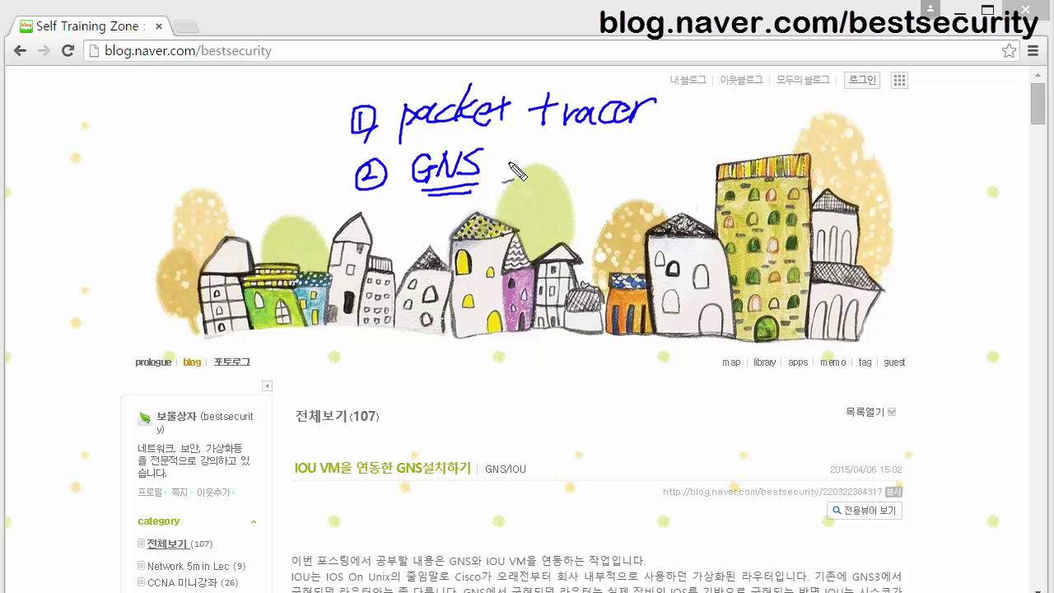
pyautogui.moveTo(508, 157)
pyautogui.mouseDown()
pyautogui.moveTo(501, 186)
pyautogui.moveTo(548, 158)
pyautogui.mouseUp()
pyautogui.moveTo(540, 159)
pyautogui.mouseDown()
pyautogui.moveTo(540, 177)
pyautogui.moveTo(569, 161)
pyautogui.moveTo(574, 178)
pyautogui.moveTo(590, 182)
pyautogui.mouseUp()
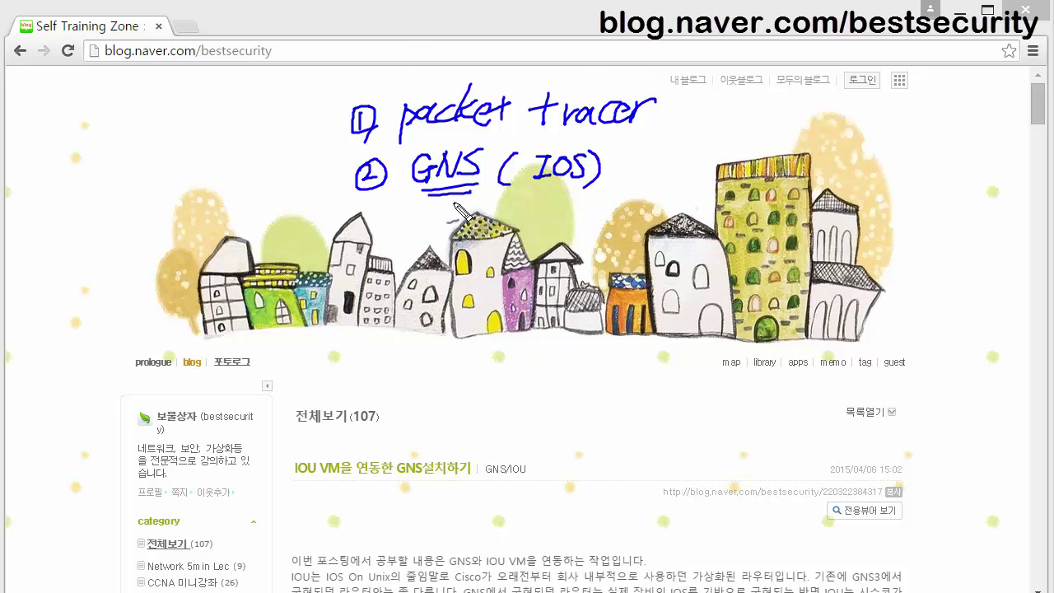
# Write 'IOS 15.X' below the houses and double-underline the version.
pyautogui.moveTo(485, 345)
pyautogui.mouseDown()
pyautogui.moveTo(539, 356)
pyautogui.moveTo(526, 347)
pyautogui.moveTo(569, 366)
pyautogui.mouseUp()
pyautogui.moveTo(584, 381)
pyautogui.mouseDown()
pyautogui.moveTo(604, 348)
pyautogui.moveTo(616, 367)
pyautogui.mouseUp()
pyautogui.click(605, 367)
pyautogui.moveTo(617, 348)
pyautogui.mouseDown()
pyautogui.moveTo(606, 368)
pyautogui.moveTo(576, 375)
pyautogui.moveTo(615, 374)
pyautogui.mouseUp()
pyautogui.moveTo(615, 384); pyautogui.dragTo(569, 385)
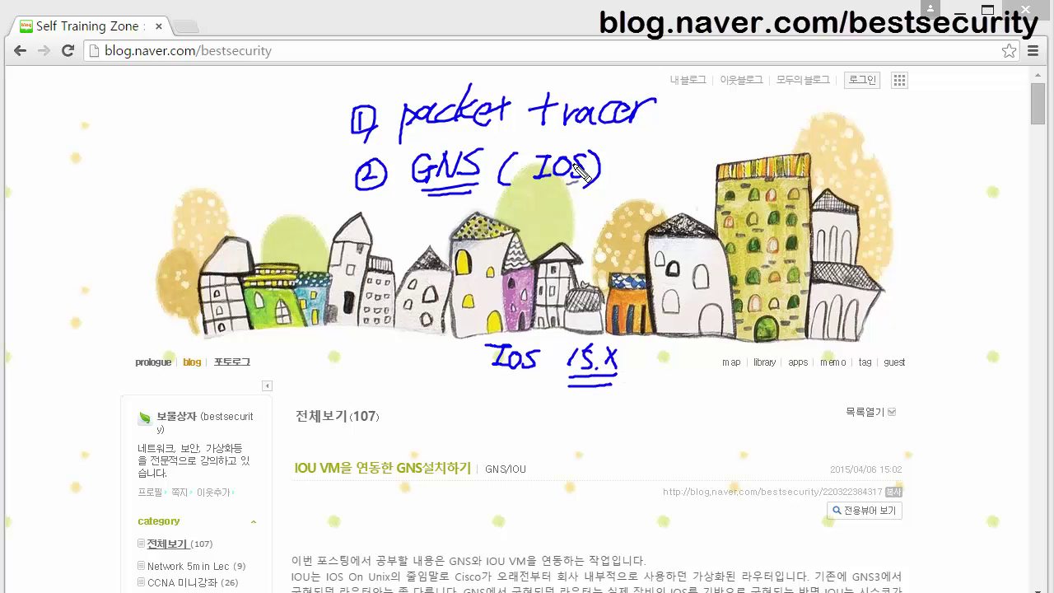
# Circle IOS, write '12.X' beside it, and draw an arrow from GNS toward the houses.
pyautogui.moveTo(591, 163)
pyautogui.mouseDown()
pyautogui.moveTo(576, 143)
pyautogui.moveTo(525, 170)
pyautogui.moveTo(568, 202)
pyautogui.moveTo(592, 168)
pyautogui.moveTo(626, 154)
pyautogui.moveTo(633, 169)
pyautogui.moveTo(673, 178)
pyautogui.moveTo(688, 168)
pyautogui.mouseUp()
pyautogui.moveTo(690, 142); pyautogui.dragTo(676, 169)
pyautogui.moveTo(467, 185)
pyautogui.mouseDown()
pyautogui.moveTo(389, 239)
pyautogui.moveTo(405, 236)
pyautogui.mouseUp()
# Write '7200' on the houses, add a version note above it, and circle it twice.
pyautogui.moveTo(337, 275)
pyautogui.mouseDown()
pyautogui.moveTo(348, 306)
pyautogui.moveTo(388, 266)
pyautogui.mouseUp()
pyautogui.moveTo(270, 191); pyautogui.dragTo(288, 210)
pyautogui.moveTo(281, 230)
pyautogui.mouseDown()
pyautogui.moveTo(293, 227)
pyautogui.moveTo(290, 216)
pyautogui.mouseUp()
pyautogui.moveTo(298, 193)
pyautogui.mouseDown()
pyautogui.moveTo(313, 205)
pyautogui.moveTo(329, 189)
pyautogui.mouseUp()
pyautogui.moveTo(353, 204)
pyautogui.mouseDown()
pyautogui.moveTo(291, 230)
pyautogui.moveTo(333, 214)
pyautogui.mouseUp()
pyautogui.moveTo(290, 139)
pyautogui.mouseDown()
pyautogui.moveTo(286, 168)
pyautogui.moveTo(298, 163)
pyautogui.mouseUp()
pyautogui.moveTo(298, 139)
pyautogui.mouseDown()
pyautogui.moveTo(311, 134)
pyautogui.moveTo(334, 165)
pyautogui.mouseUp()
pyautogui.click(315, 157)
pyautogui.moveTo(349, 208)
pyautogui.mouseDown()
pyautogui.moveTo(285, 239)
pyautogui.moveTo(313, 168)
pyautogui.moveTo(362, 204)
pyautogui.moveTo(331, 223)
pyautogui.moveTo(267, 216)
pyautogui.moveTo(339, 169)
pyautogui.moveTo(356, 215)
pyautogui.moveTo(313, 239)
pyautogui.mouseUp()
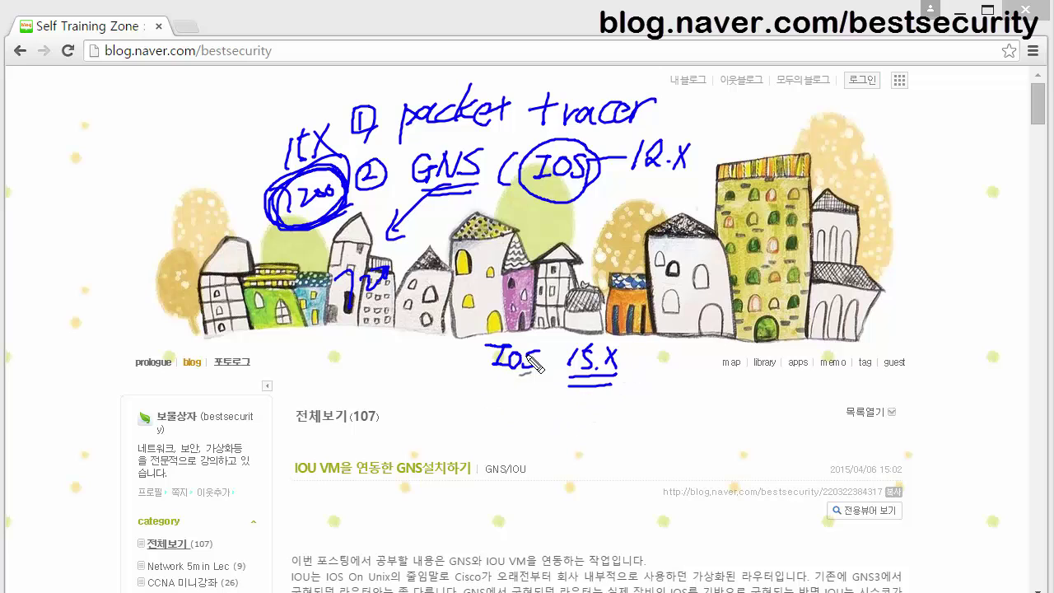
# Write a looped 'IOS On Unix' note top-left with the circled Korean note '가상장비' below.
pyautogui.moveTo(45, 91)
pyautogui.mouseDown()
pyautogui.moveTo(68, 90)
pyautogui.moveTo(52, 120)
pyautogui.moveTo(68, 120)
pyautogui.moveTo(73, 105)
pyautogui.moveTo(82, 121)
pyautogui.moveTo(91, 95)
pyautogui.moveTo(107, 99)
pyautogui.moveTo(103, 120)
pyautogui.mouseUp()
pyautogui.moveTo(43, 157)
pyautogui.mouseDown()
pyautogui.moveTo(71, 156)
pyautogui.moveTo(67, 134)
pyautogui.moveTo(92, 143)
pyautogui.moveTo(95, 162)
pyautogui.moveTo(52, 211)
pyautogui.moveTo(110, 201)
pyautogui.mouseUp()
pyautogui.moveTo(74, 90)
pyautogui.mouseDown()
pyautogui.moveTo(30, 136)
pyautogui.moveTo(70, 224)
pyautogui.moveTo(91, 152)
pyautogui.moveTo(80, 97)
pyautogui.moveTo(52, 137)
pyautogui.moveTo(56, 151)
pyautogui.moveTo(118, 106)
pyautogui.moveTo(63, 96)
pyautogui.moveTo(62, 145)
pyautogui.moveTo(102, 124)
pyautogui.mouseUp()
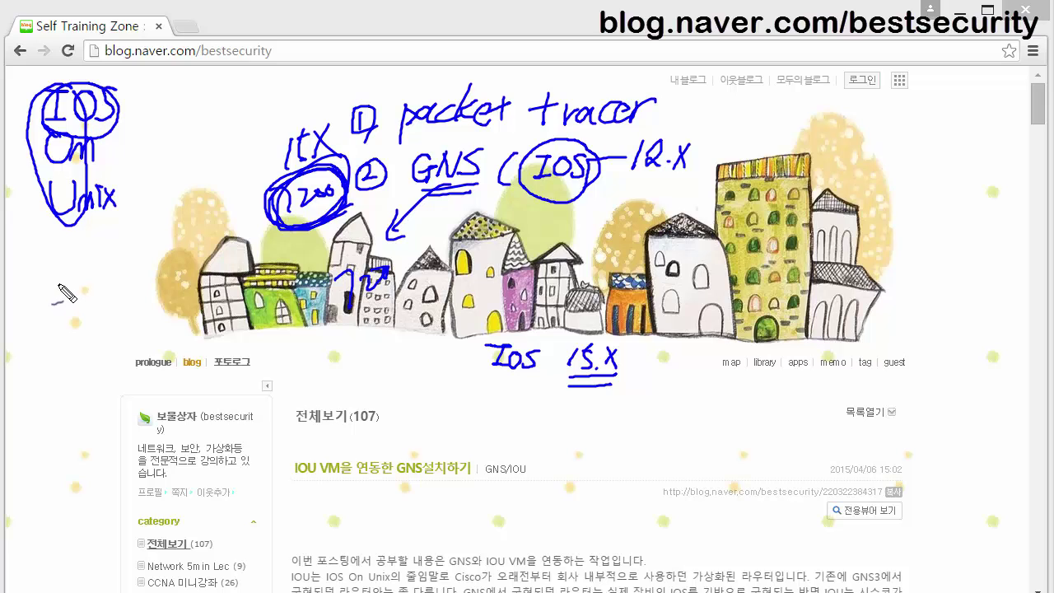
pyautogui.moveTo(49, 257)
pyautogui.mouseDown()
pyautogui.moveTo(60, 268)
pyautogui.moveTo(107, 265)
pyautogui.moveTo(103, 284)
pyautogui.moveTo(132, 263)
pyautogui.moveTo(134, 273)
pyautogui.moveTo(152, 265)
pyautogui.moveTo(153, 277)
pyautogui.mouseUp()
pyautogui.moveTo(157, 237)
pyautogui.mouseDown()
pyautogui.moveTo(148, 228)
pyautogui.moveTo(68, 234)
pyautogui.moveTo(39, 272)
pyautogui.moveTo(115, 303)
pyautogui.moveTo(168, 273)
pyautogui.moveTo(164, 244)
pyautogui.moveTo(145, 233)
pyautogui.mouseUp()
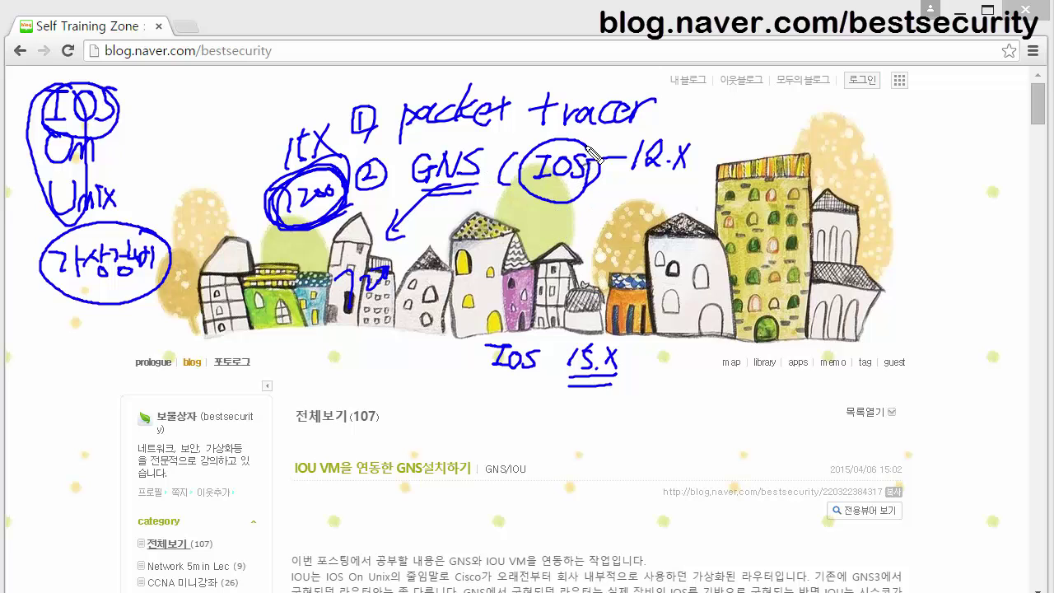
# Re-circle GNS and IOS and add a mark after packet tracer.
pyautogui.moveTo(488, 155)
pyautogui.mouseDown()
pyautogui.moveTo(463, 150)
pyautogui.moveTo(424, 177)
pyautogui.moveTo(420, 165)
pyautogui.mouseUp()
pyautogui.moveTo(544, 139)
pyautogui.mouseDown()
pyautogui.moveTo(527, 194)
pyautogui.moveTo(574, 216)
pyautogui.moveTo(614, 162)
pyautogui.moveTo(565, 130)
pyautogui.moveTo(537, 146)
pyautogui.moveTo(568, 139)
pyautogui.mouseUp()
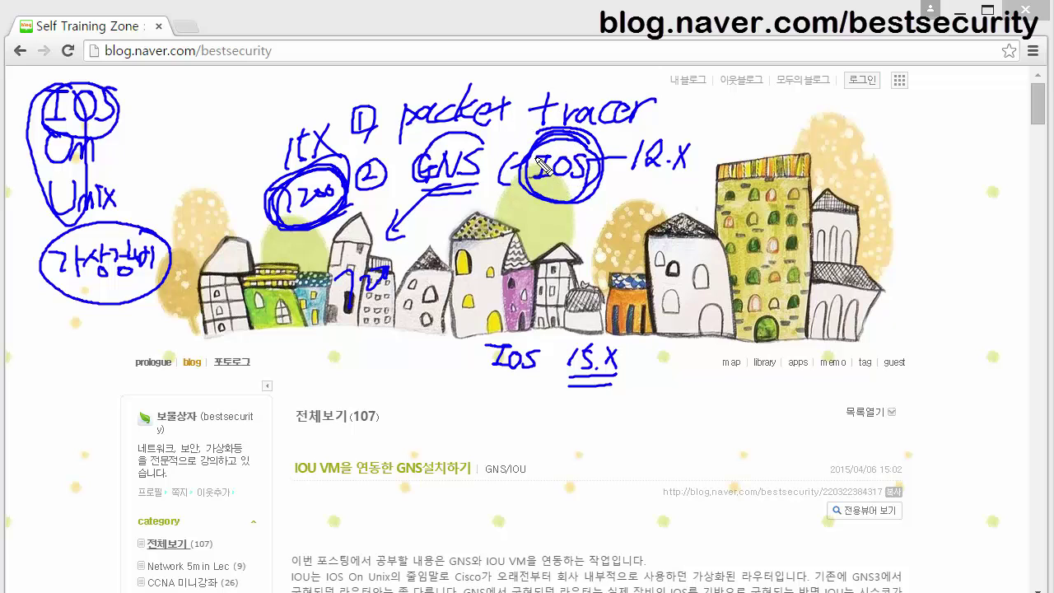
pyautogui.moveTo(484, 158)
pyautogui.mouseDown()
pyautogui.moveTo(449, 137)
pyautogui.moveTo(424, 169)
pyautogui.moveTo(451, 210)
pyautogui.moveTo(500, 164)
pyautogui.moveTo(466, 138)
pyautogui.mouseUp()
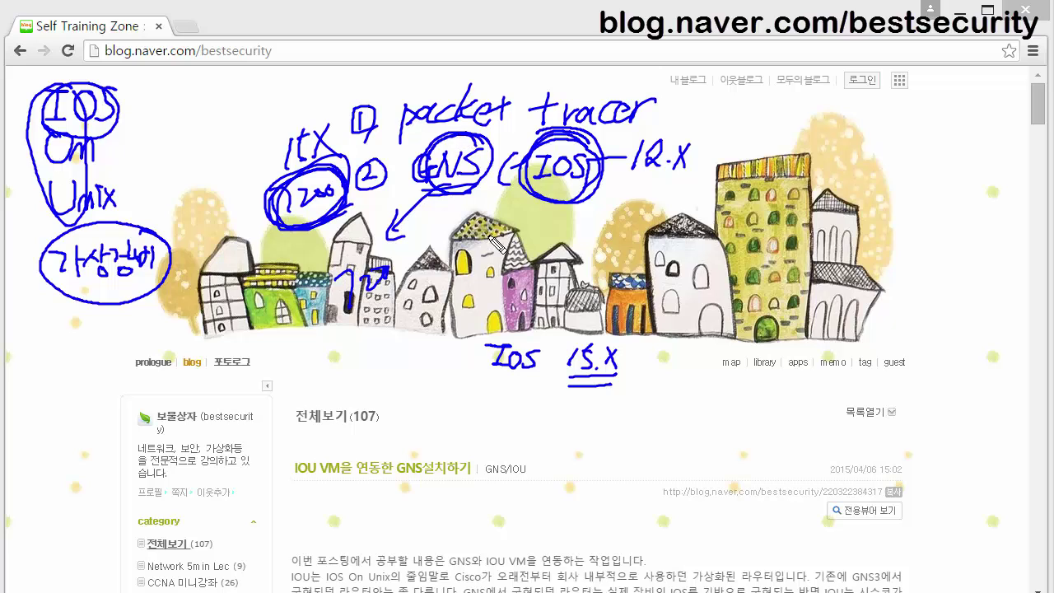
pyautogui.moveTo(683, 126); pyautogui.dragTo(657, 123)
pyautogui.moveTo(467, 148)
pyautogui.mouseDown()
pyautogui.moveTo(428, 163)
pyautogui.moveTo(440, 209)
pyautogui.moveTo(498, 177)
pyautogui.moveTo(481, 146)
pyautogui.mouseUp()
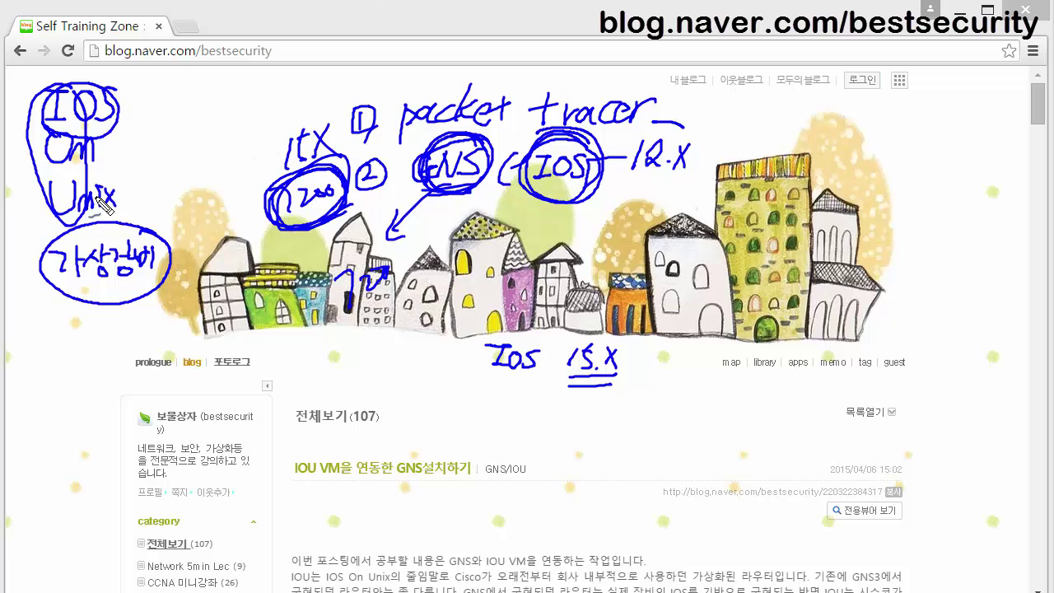
# Draw an arc from the IOS On Unix note to a handwritten 'CISCO'.
pyautogui.moveTo(159, 199); pyautogui.dragTo(156, 208)
pyautogui.moveTo(188, 102)
pyautogui.mouseDown()
pyautogui.moveTo(180, 124)
pyautogui.moveTo(191, 129)
pyautogui.moveTo(213, 100)
pyautogui.mouseUp()
pyautogui.moveTo(208, 103)
pyautogui.mouseDown()
pyautogui.moveTo(206, 122)
pyautogui.moveTo(247, 105)
pyautogui.moveTo(253, 123)
pyautogui.moveTo(277, 79)
pyautogui.moveTo(176, 123)
pyautogui.moveTo(227, 142)
pyautogui.moveTo(275, 84)
pyautogui.mouseUp()
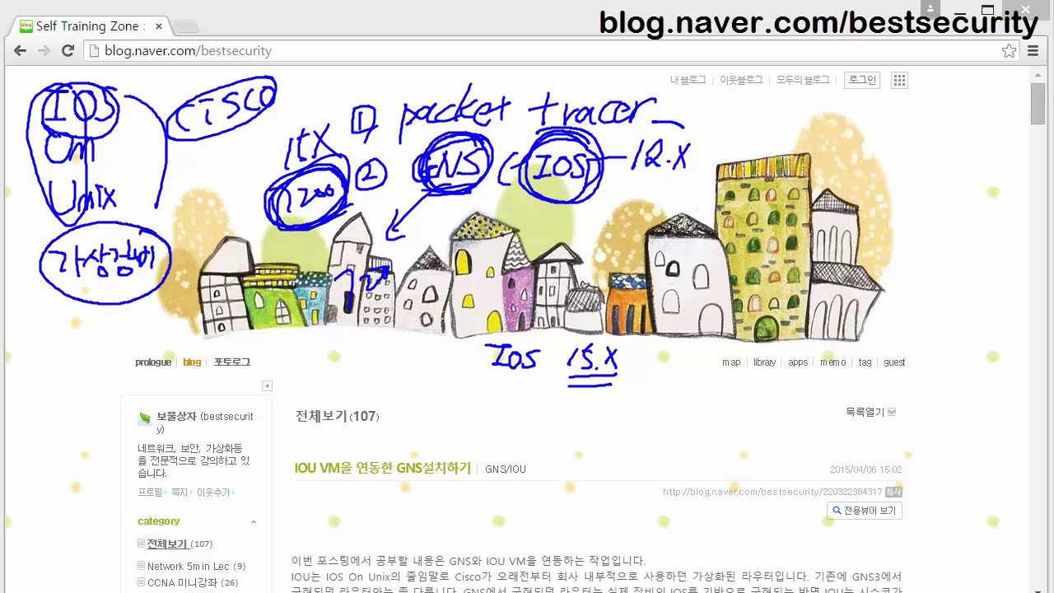
# Write 'IOU (15.X)' below IOS 15.X with a wavy underline.
pyautogui.moveTo(512, 409); pyautogui.dragTo(524, 406)
pyautogui.moveTo(539, 410); pyautogui.dragTo(568, 410)
pyautogui.moveTo(555, 411)
pyautogui.mouseDown()
pyautogui.moveTo(555, 436)
pyautogui.moveTo(569, 437)
pyautogui.moveTo(591, 416)
pyautogui.moveTo(579, 411)
pyautogui.moveTo(613, 438)
pyautogui.moveTo(626, 411)
pyautogui.moveTo(667, 429)
pyautogui.moveTo(692, 403)
pyautogui.moveTo(694, 427)
pyautogui.moveTo(713, 404)
pyautogui.moveTo(758, 429)
pyautogui.mouseUp()
pyautogui.moveTo(688, 443); pyautogui.dragTo(769, 442)
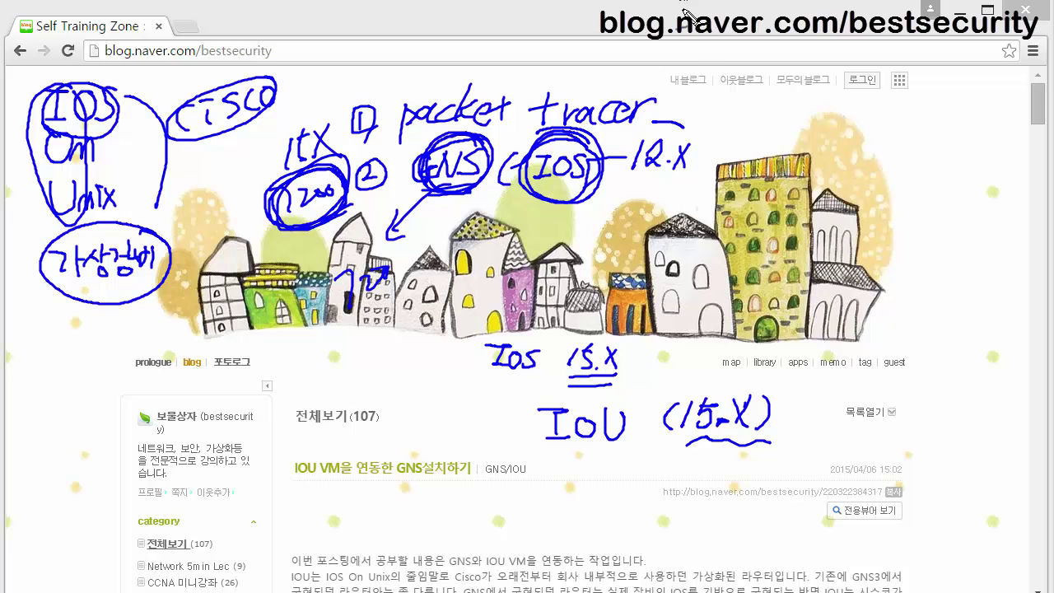
# In red, circle 12.X, GNS and IOS, underline them, and write 'CCNP' beside IOS 15.X.
pyautogui.moveTo(697, 139)
pyautogui.mouseDown()
pyautogui.moveTo(681, 127)
pyautogui.moveTo(627, 152)
pyautogui.moveTo(656, 194)
pyautogui.moveTo(694, 170)
pyautogui.moveTo(698, 140)
pyautogui.mouseUp()
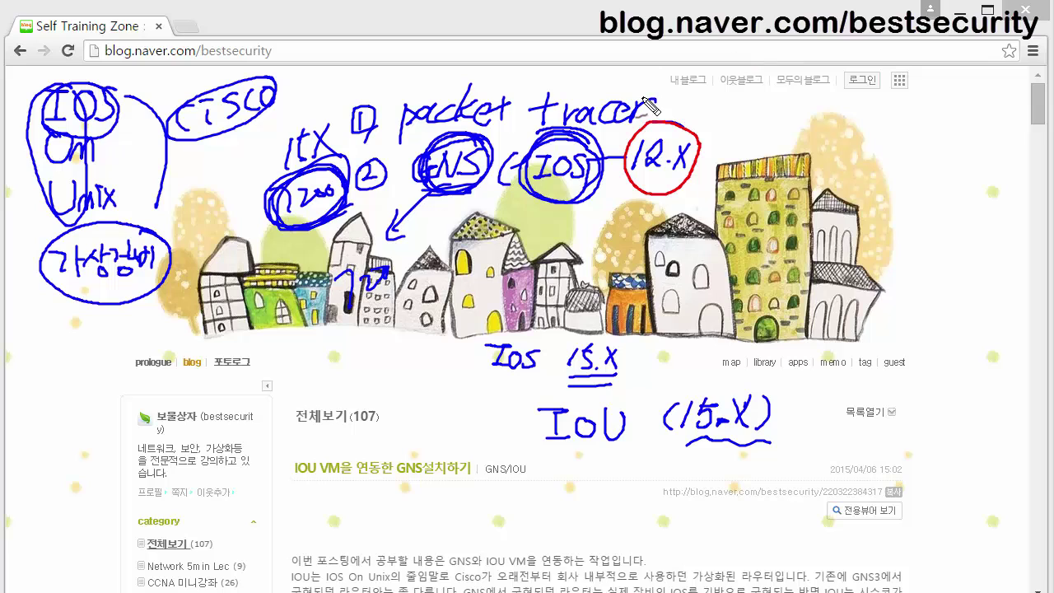
pyautogui.moveTo(365, 362); pyautogui.dragTo(437, 340)
pyautogui.moveTo(469, 155)
pyautogui.mouseDown()
pyautogui.moveTo(488, 183)
pyautogui.moveTo(414, 177)
pyautogui.moveTo(604, 174)
pyautogui.moveTo(572, 196)
pyautogui.mouseUp()
pyautogui.moveTo(463, 206)
pyautogui.mouseDown()
pyautogui.moveTo(543, 210)
pyautogui.moveTo(630, 191)
pyautogui.mouseUp()
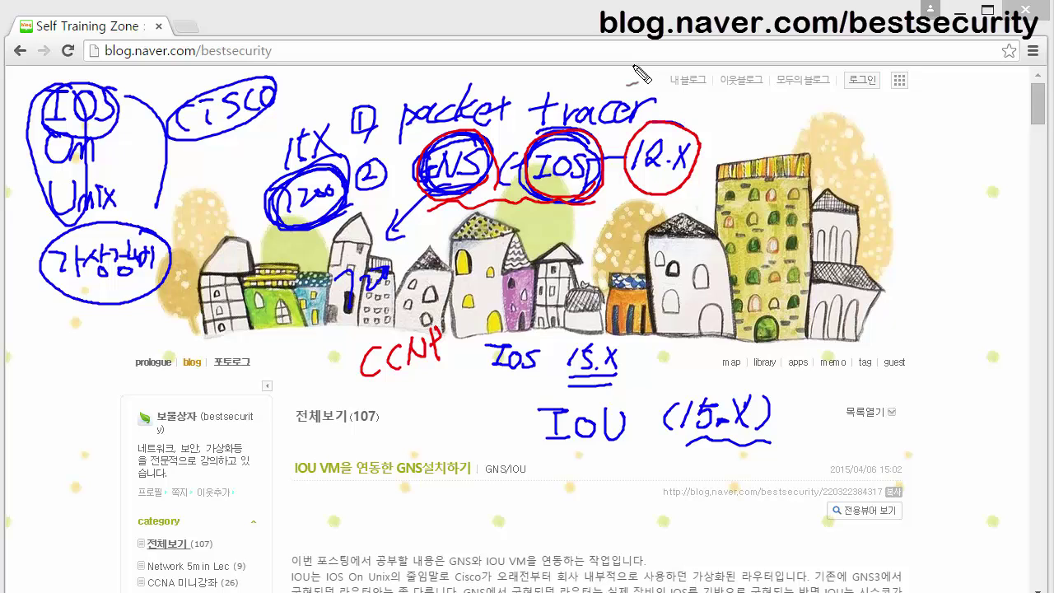
# Clear all pen annotations and scroll to the list: GNS3, VMware, IOU VM, IOU images, iourc.
pyautogui.press('e')
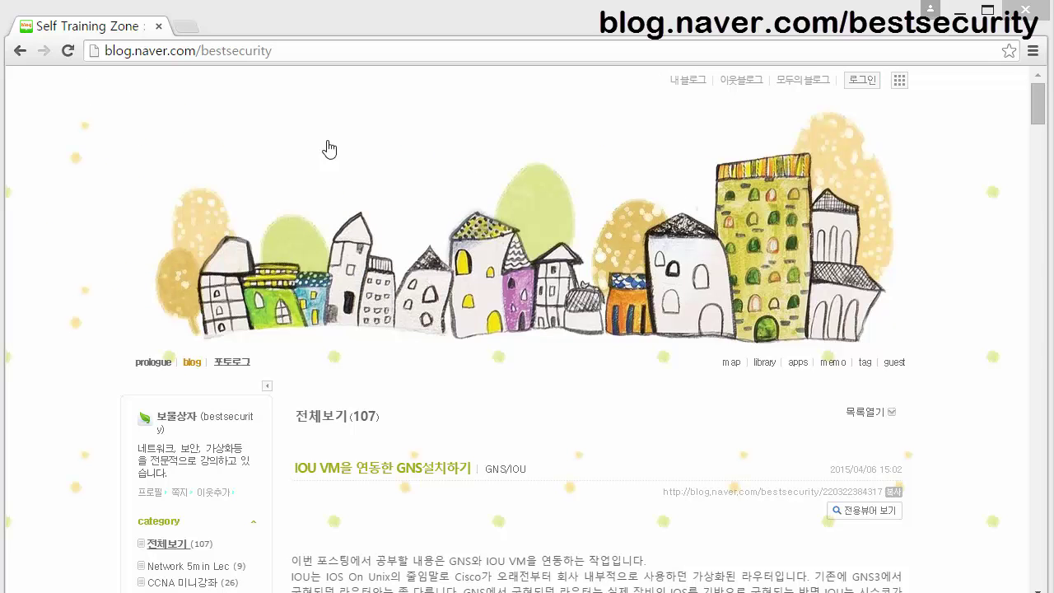
pyautogui.scroll(-3, 76, 382)
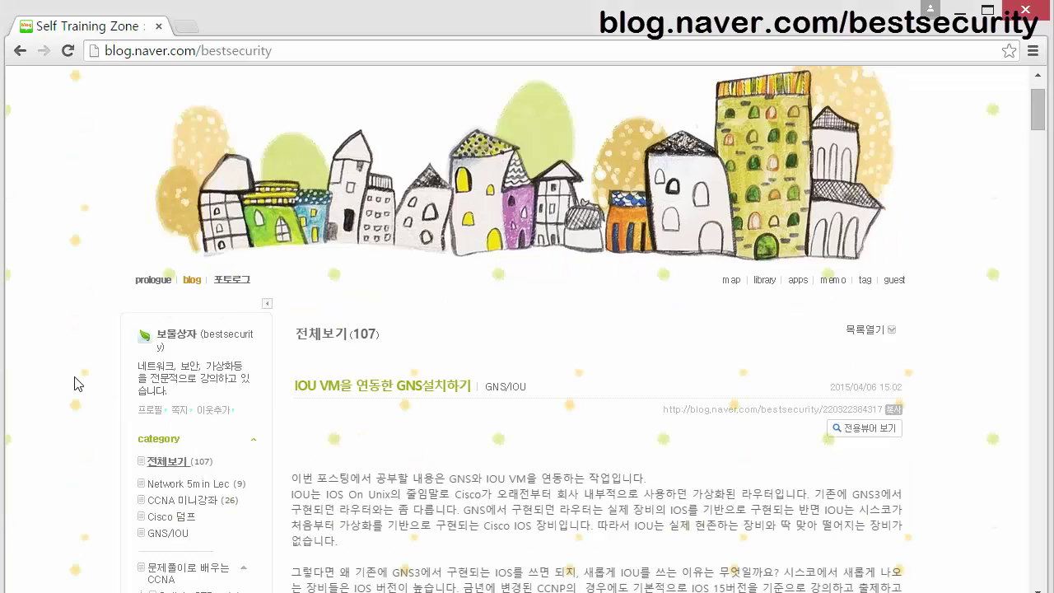
pyautogui.scroll(-2, 76, 382)
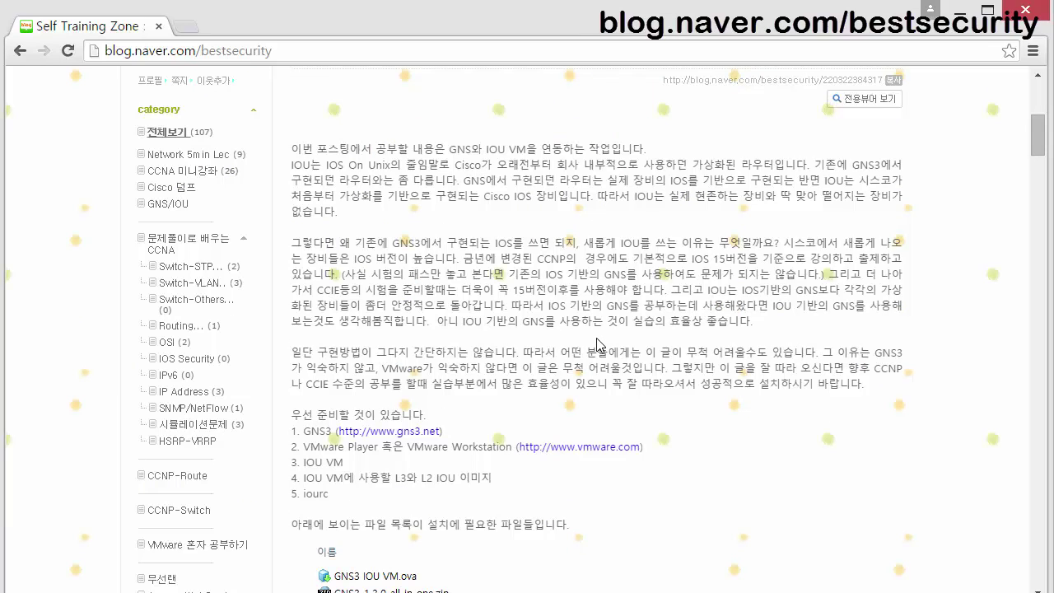
pyautogui.scroll(2, 597, 344)
pyautogui.scroll(-2, 596, 398)
pyautogui.scroll(2, 597, 398)
pyautogui.scroll(-2, 597, 393)
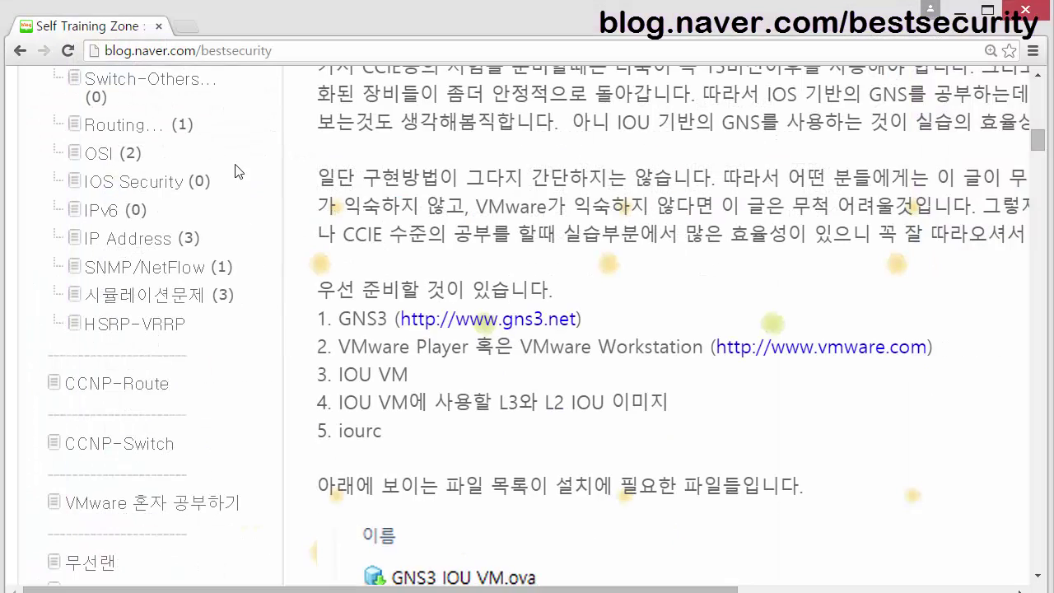
pyautogui.click(187, 30)
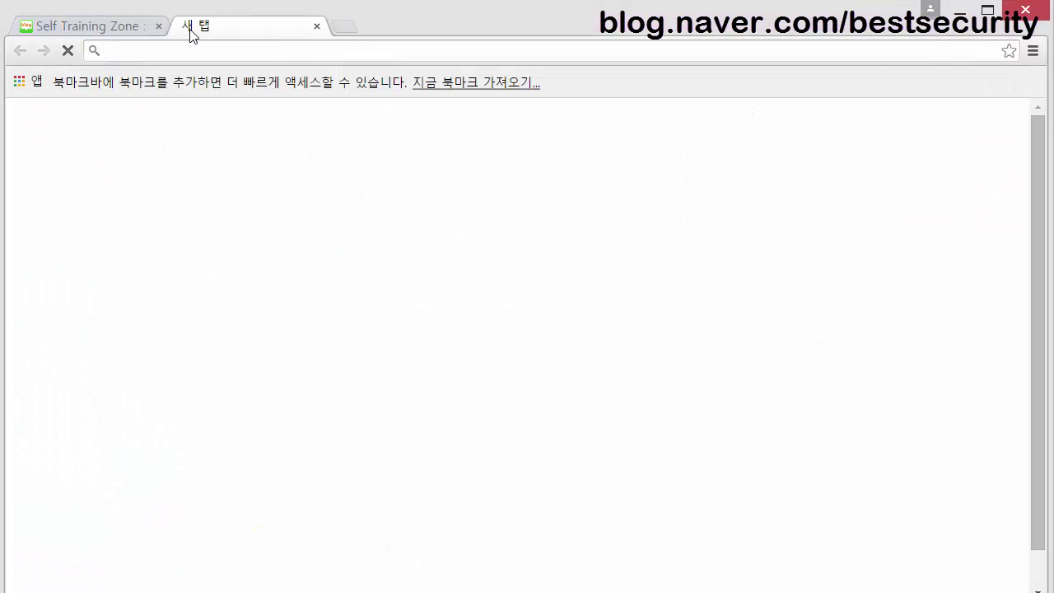
pyautogui.write('wwwg.')
pyautogui.press('BackSpace')
pyautogui.press('BackSpace')
pyautogui.write('.gns3.net')
pyautogui.press('Return')
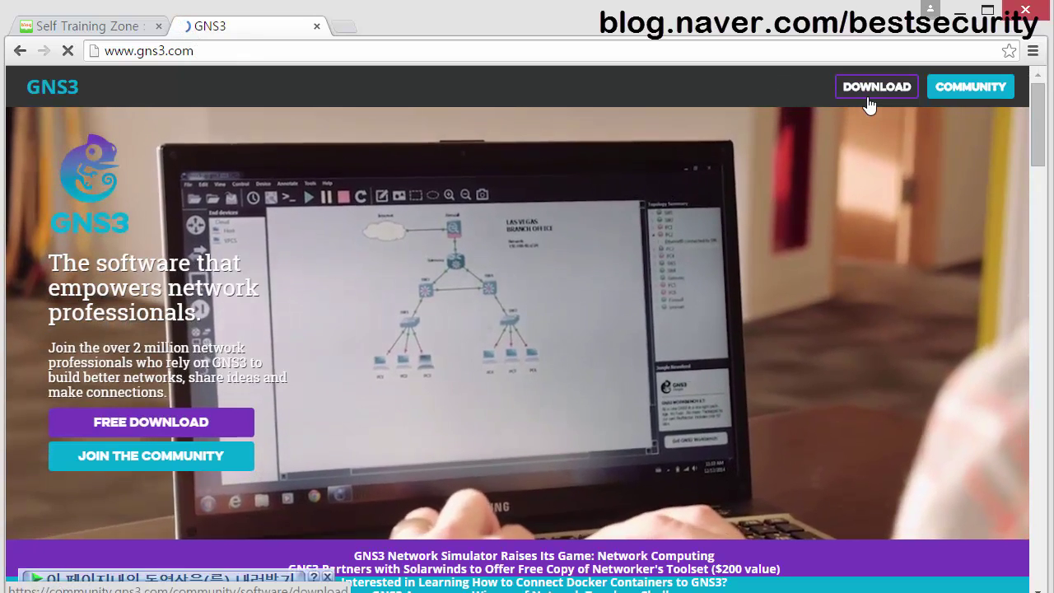
# Go via Download and Software > Documentation to the 'How to Configure Non-Native IOU in GNS3 on Windows' guide.
pyautogui.click(871, 98)
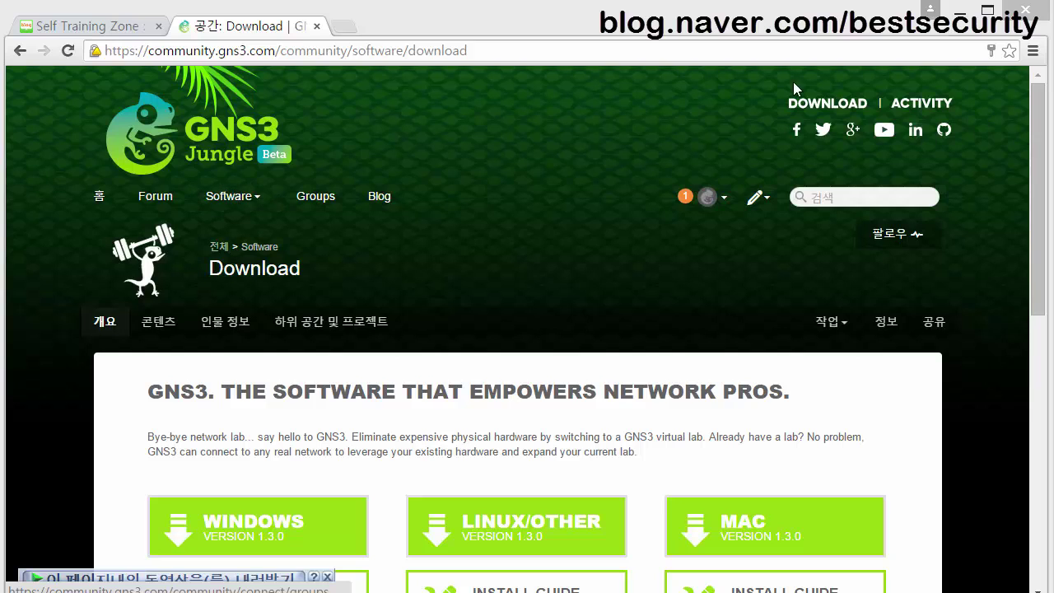
pyautogui.click(812, 104)
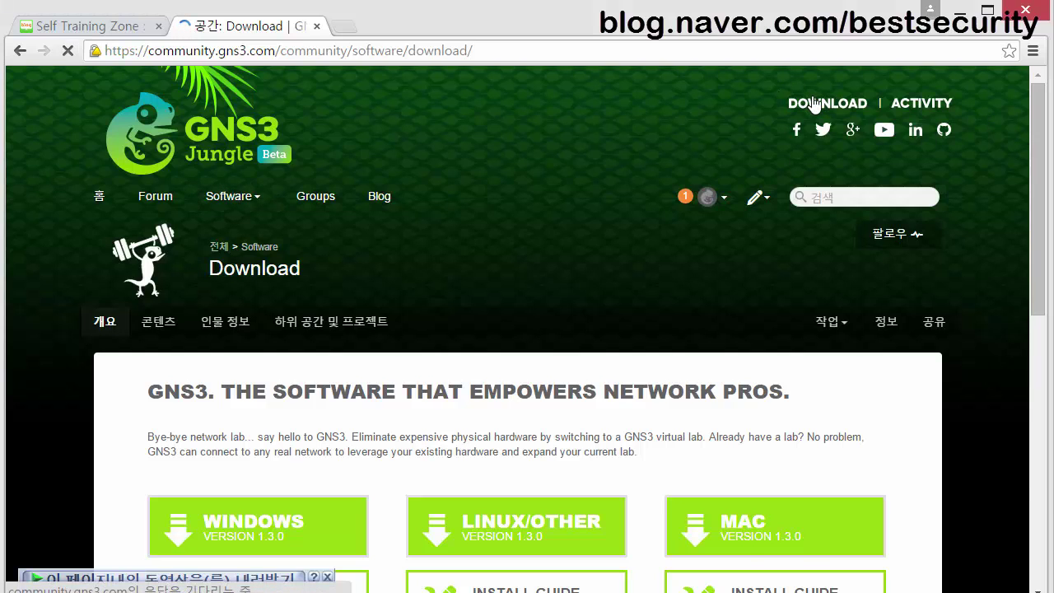
pyautogui.click(242, 203)
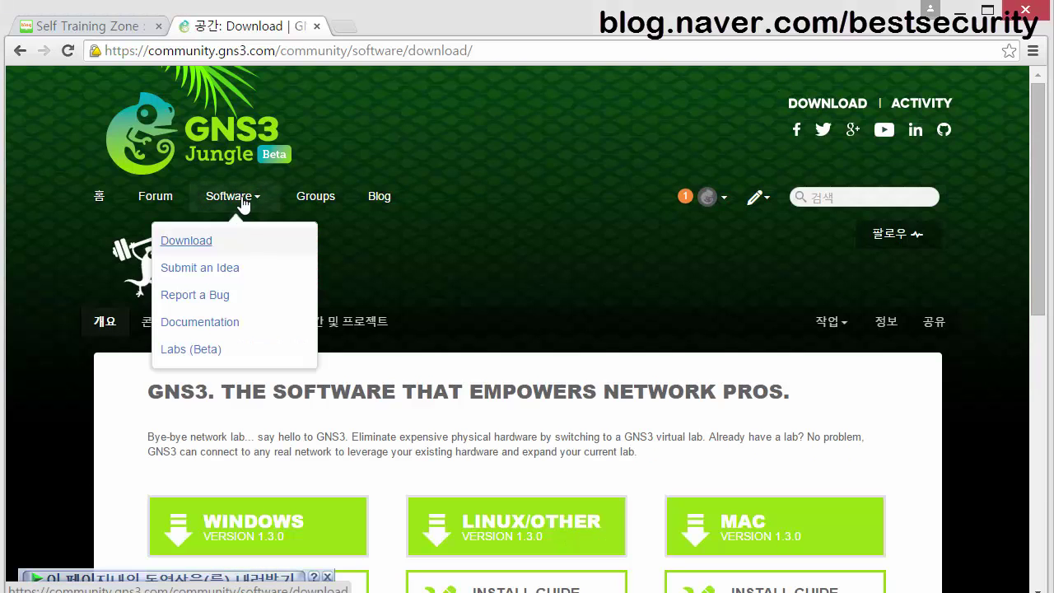
pyautogui.click(234, 322)
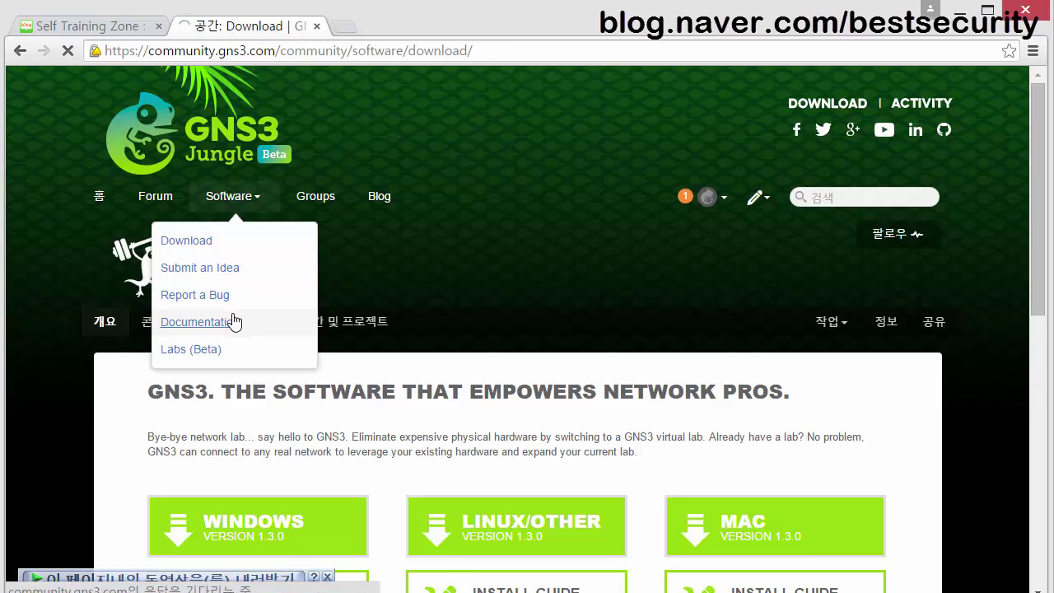
pyautogui.scroll(-2, 235, 326)
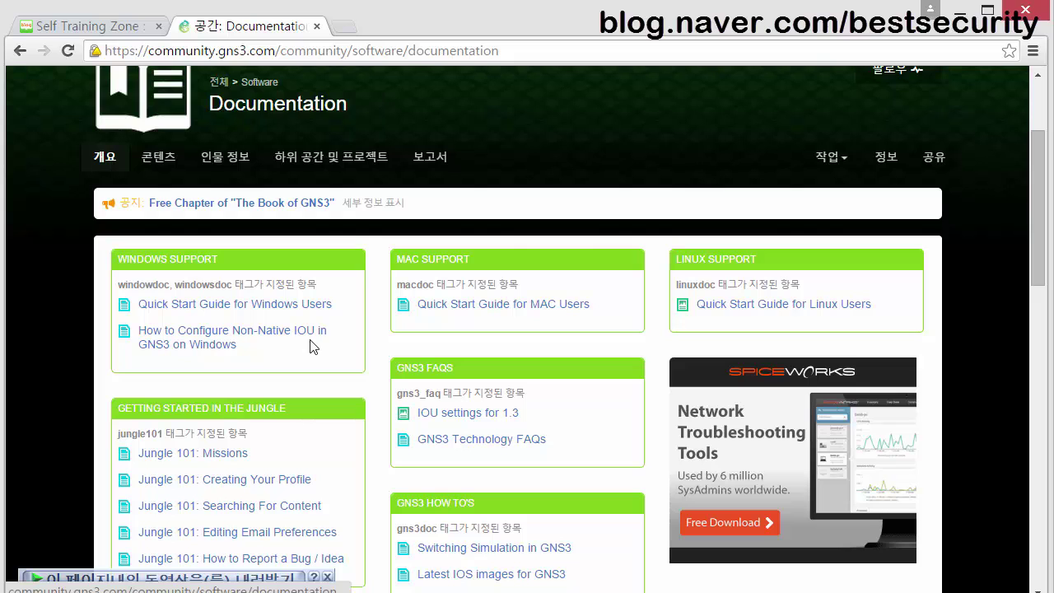
pyautogui.click(217, 356)
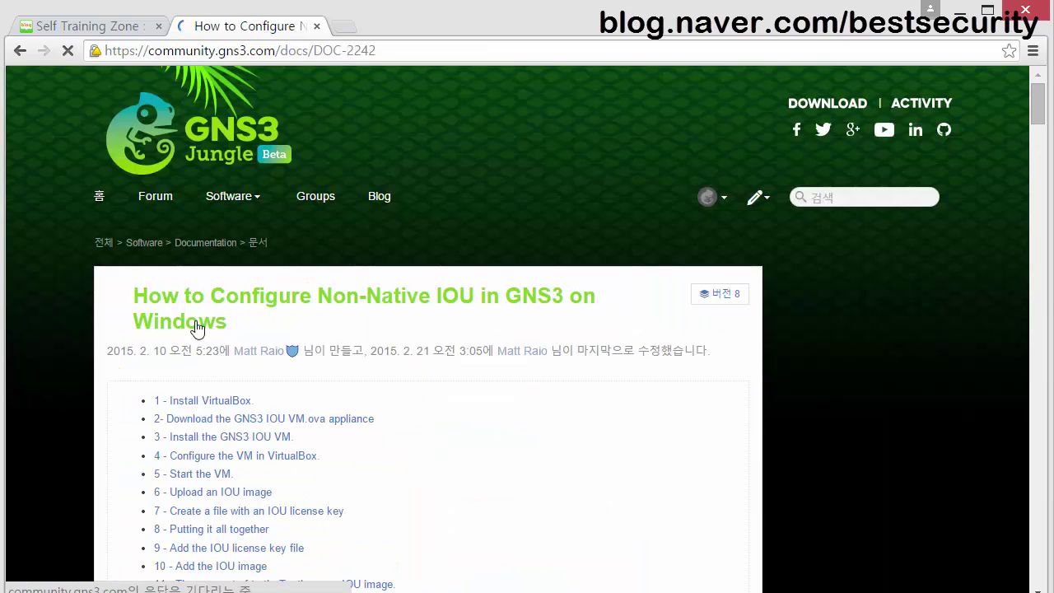
# Scroll the DOC-2242 guide down to section 6 'Upload an IOU image' and its upload-form screenshot.
pyautogui.scroll(-5, 414, 352)
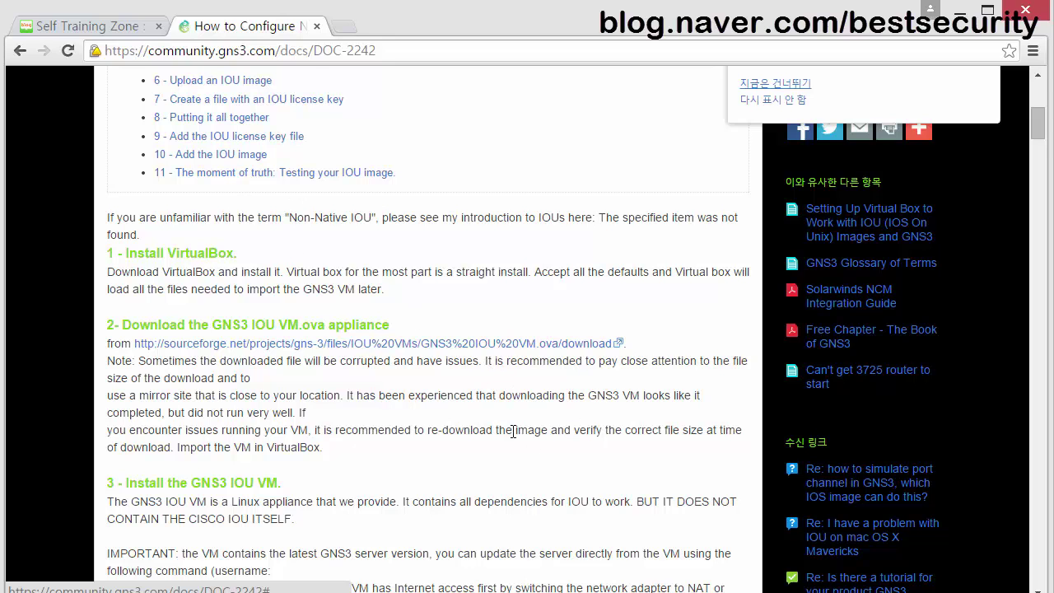
pyautogui.scroll(-2, 510, 427)
pyautogui.scroll(-2, 509, 427)
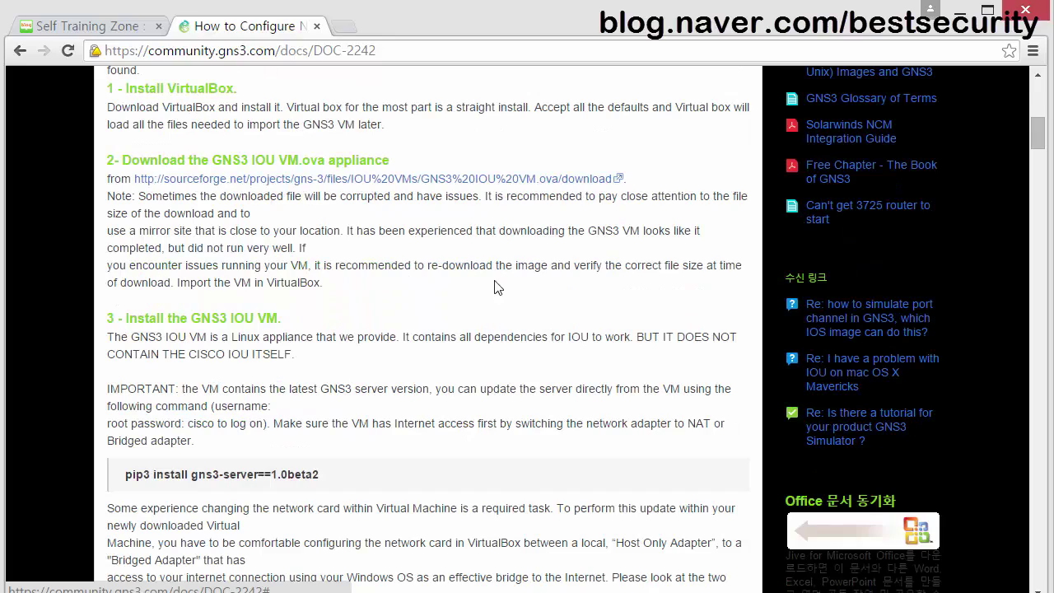
pyautogui.scroll(-6, 457, 382)
pyautogui.scroll(-13, 458, 383)
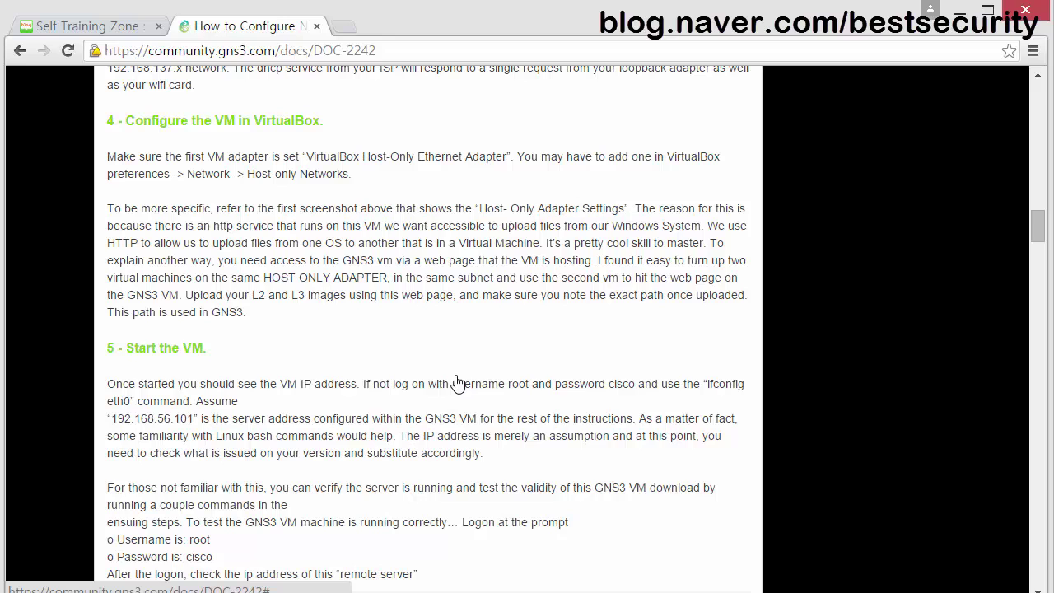
pyautogui.scroll(-2, 458, 383)
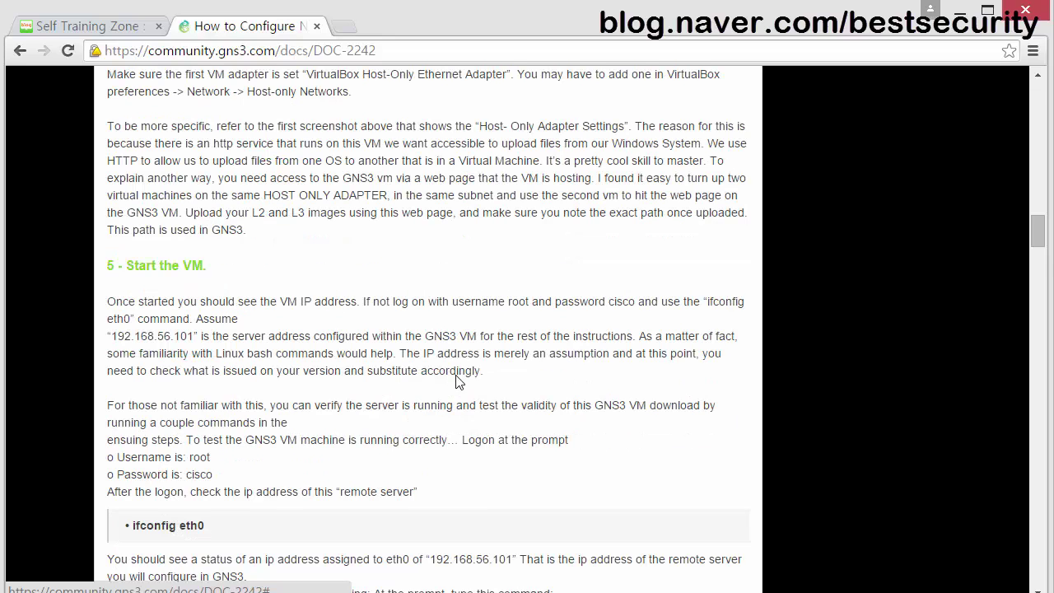
pyautogui.scroll(-4, 458, 381)
pyautogui.scroll(-6, 457, 375)
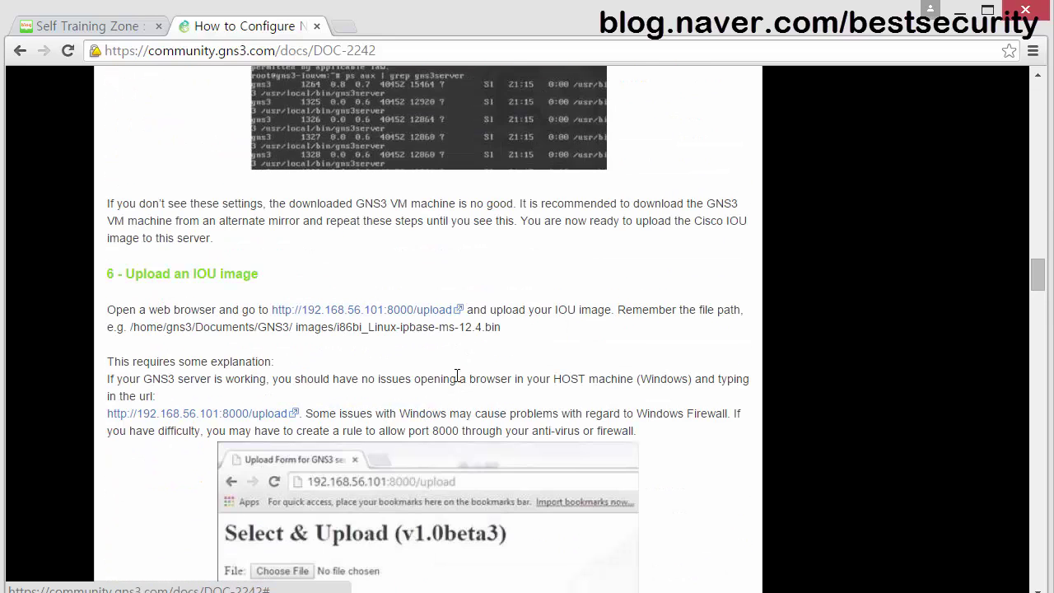
pyautogui.scroll(-4, 457, 375)
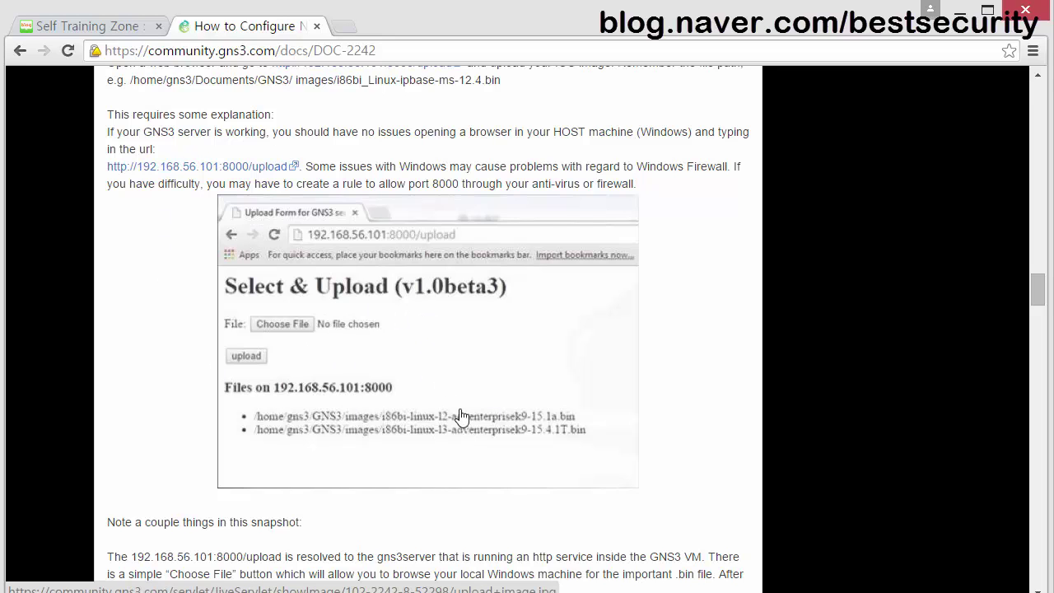
pyautogui.scroll(4, 494, 383)
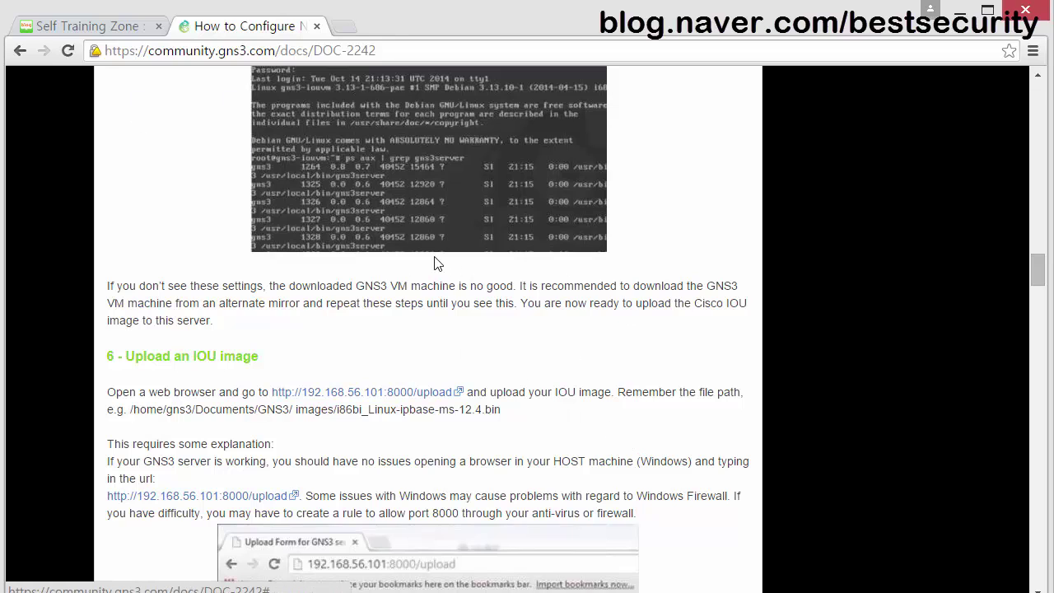
# Switch back and forth between the Korean blog post and the GNS3 IOU guide.
pyautogui.click(92, 27)
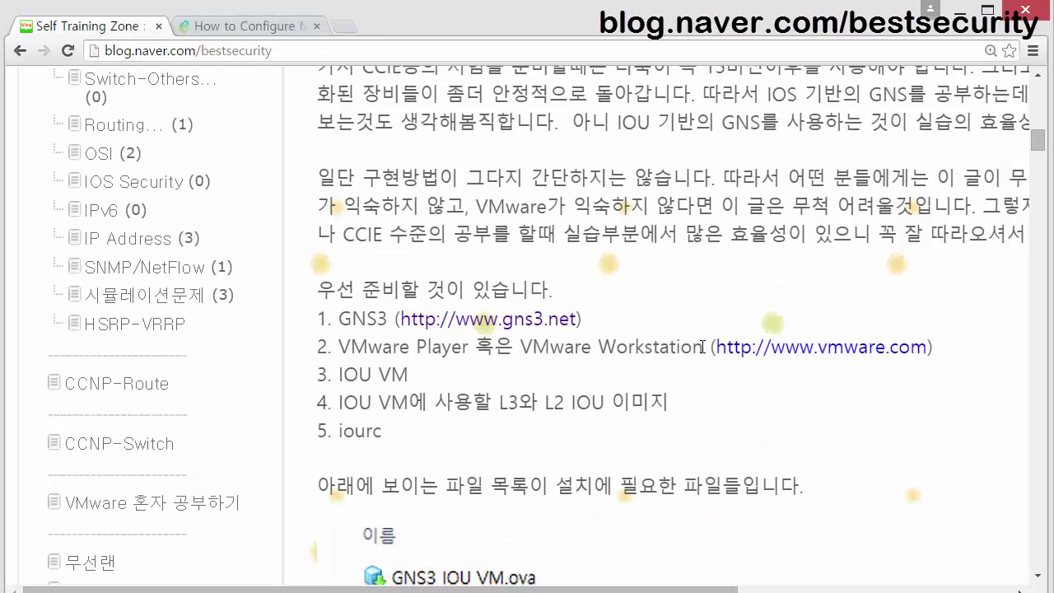
pyautogui.click(229, 26)
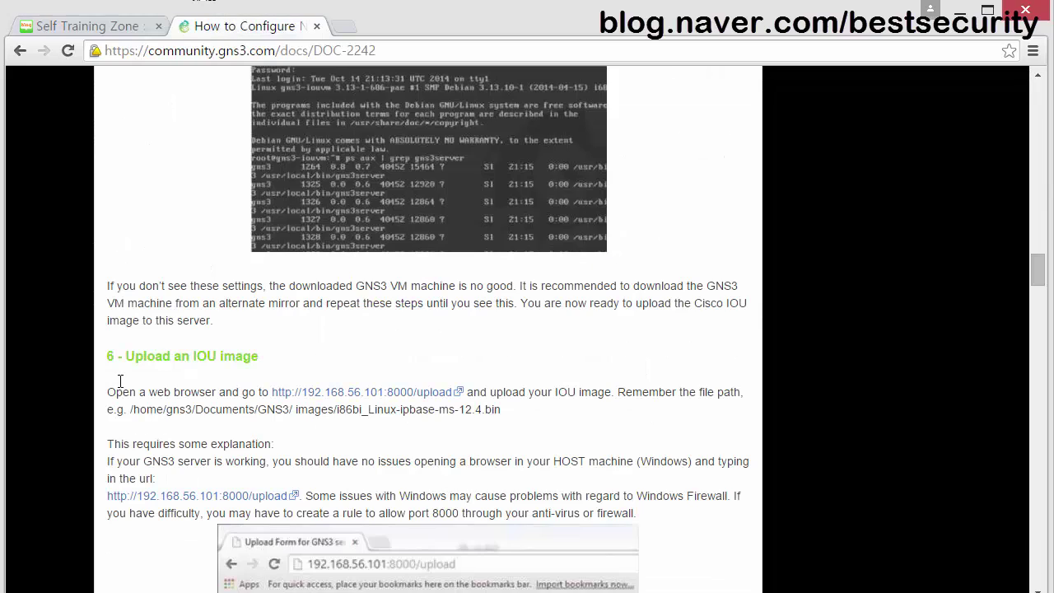
pyautogui.click(95, 27)
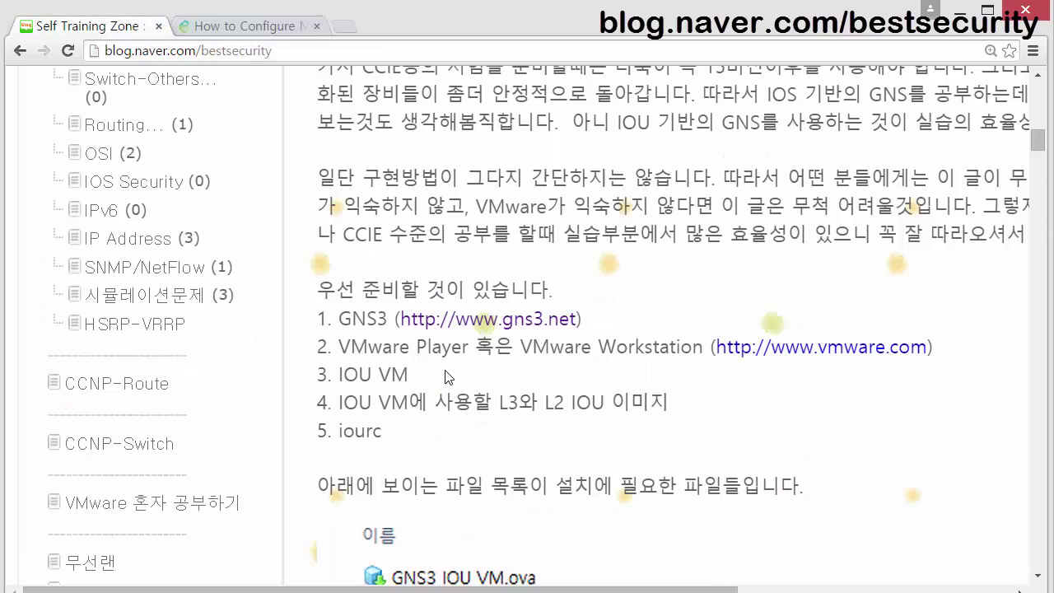
pyautogui.click(234, 27)
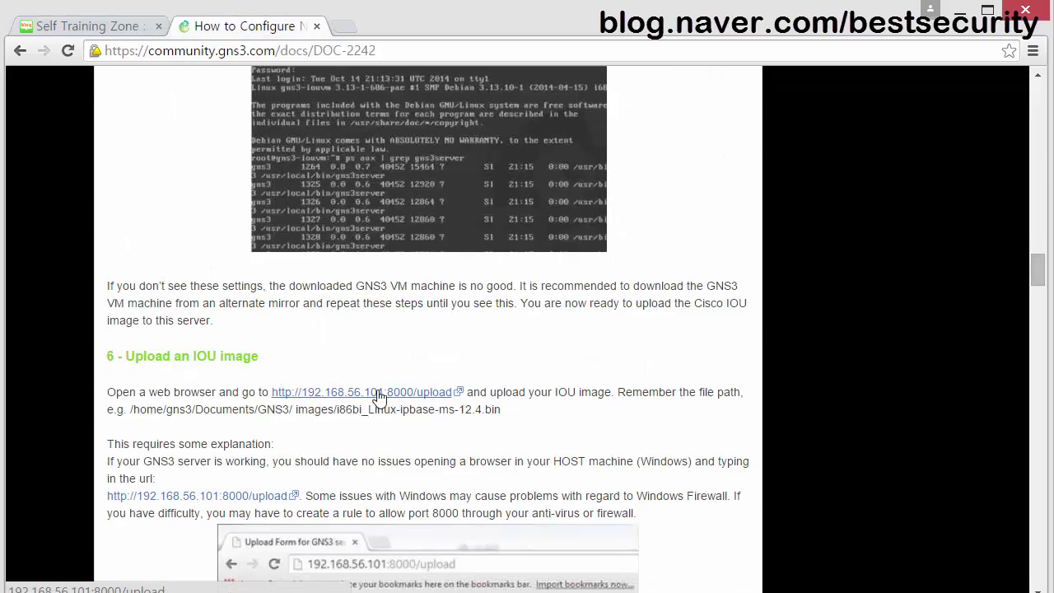
# Scroll through the GNS3 guide, then return to the Self Training Zone post.
pyautogui.scroll(8, 374, 396)
pyautogui.scroll(20, 378, 396)
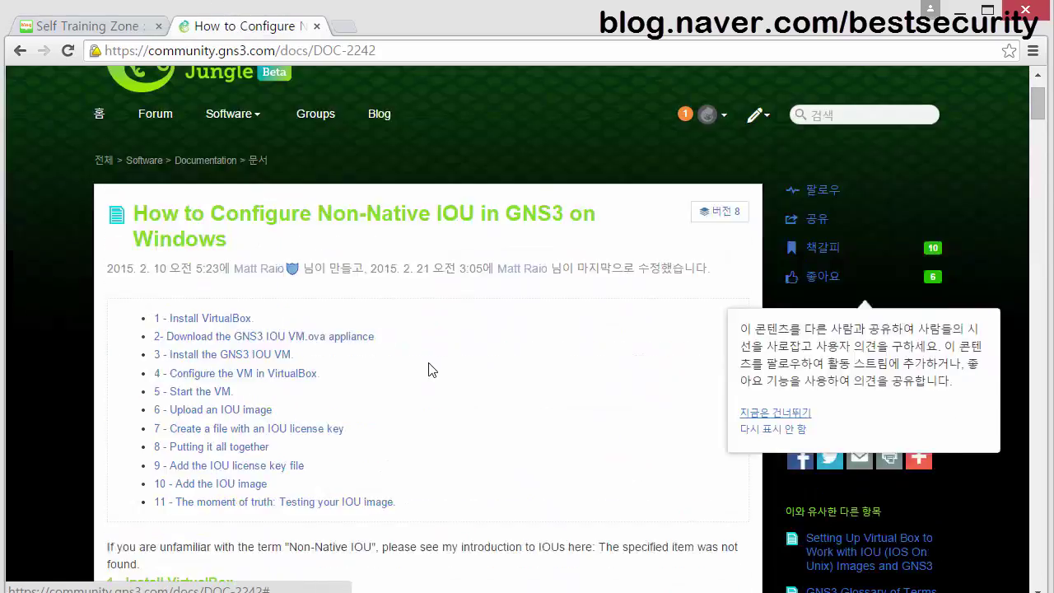
pyautogui.scroll(-4, 428, 370)
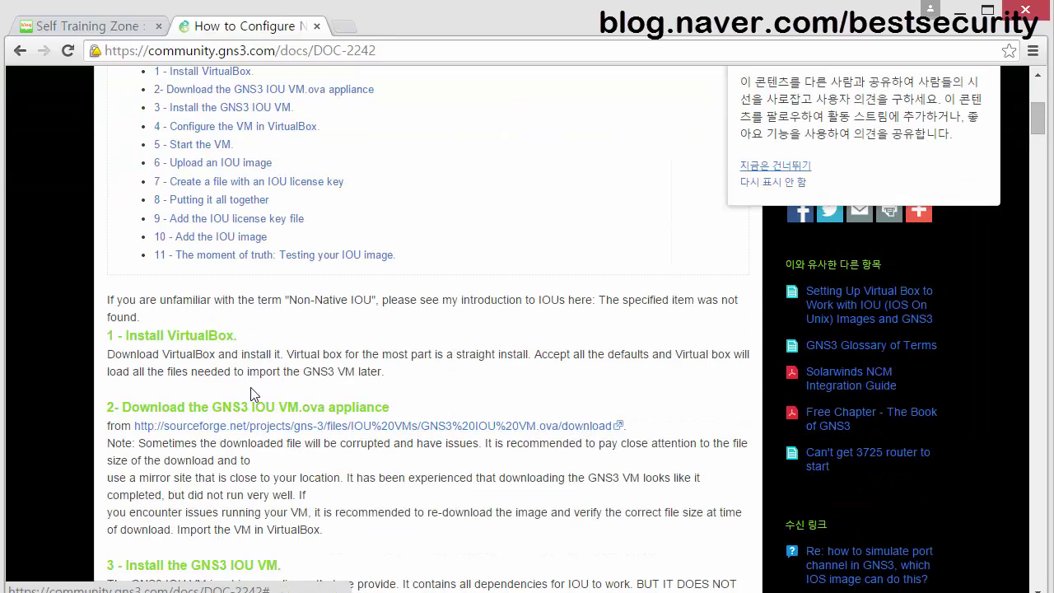
pyautogui.scroll(-8, 522, 383)
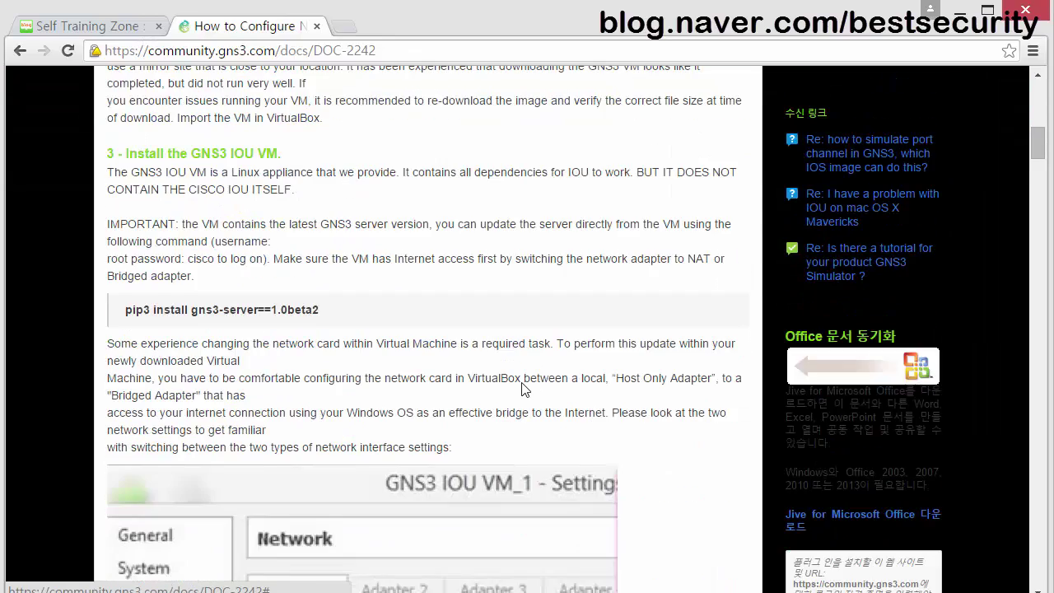
pyautogui.scroll(-8, 523, 383)
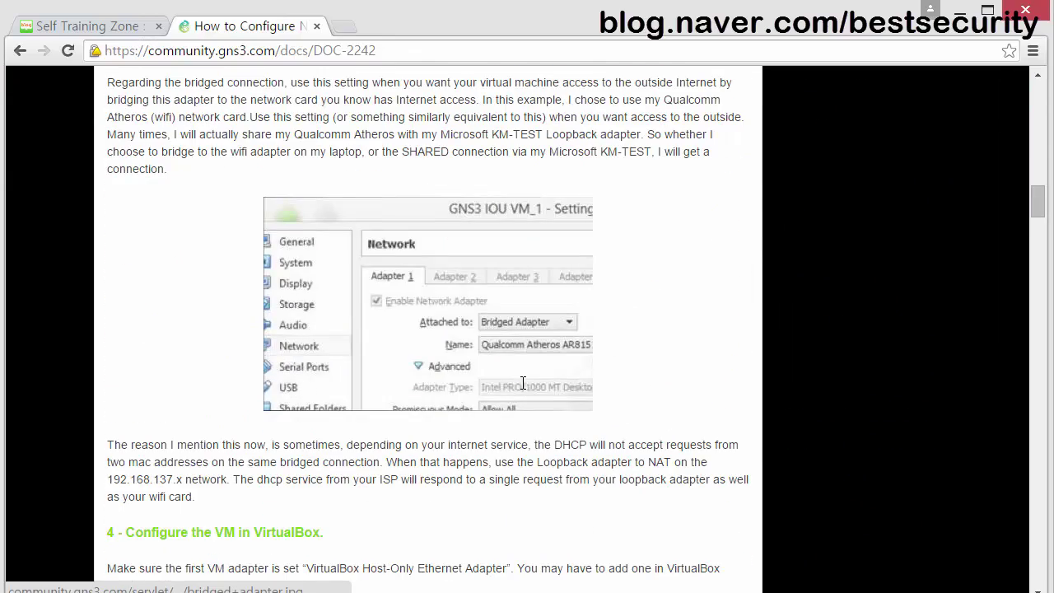
pyautogui.scroll(-10, 523, 383)
pyautogui.scroll(-9, 522, 391)
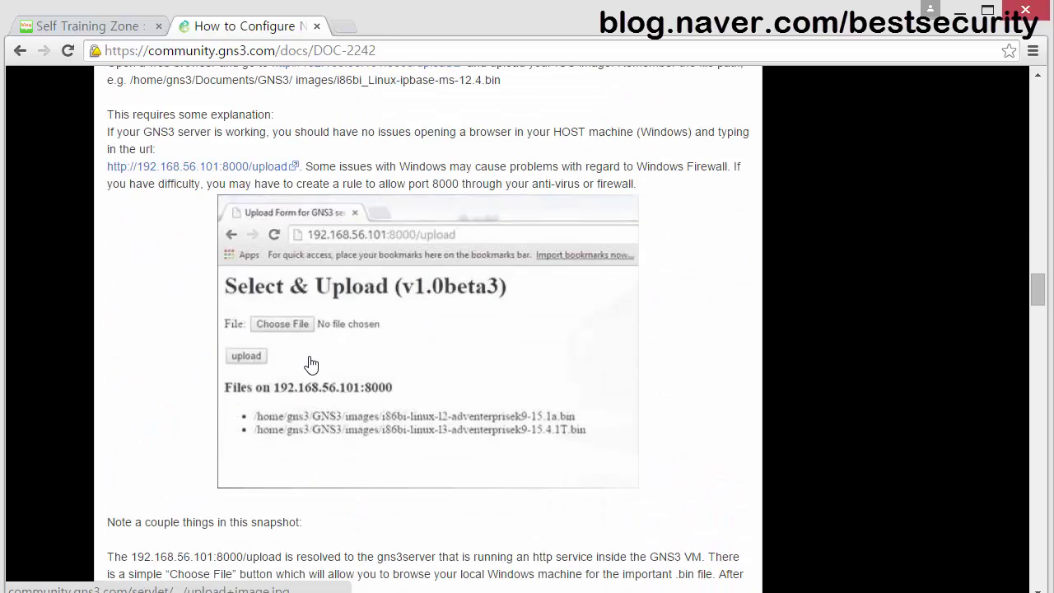
pyautogui.click(148, 25)
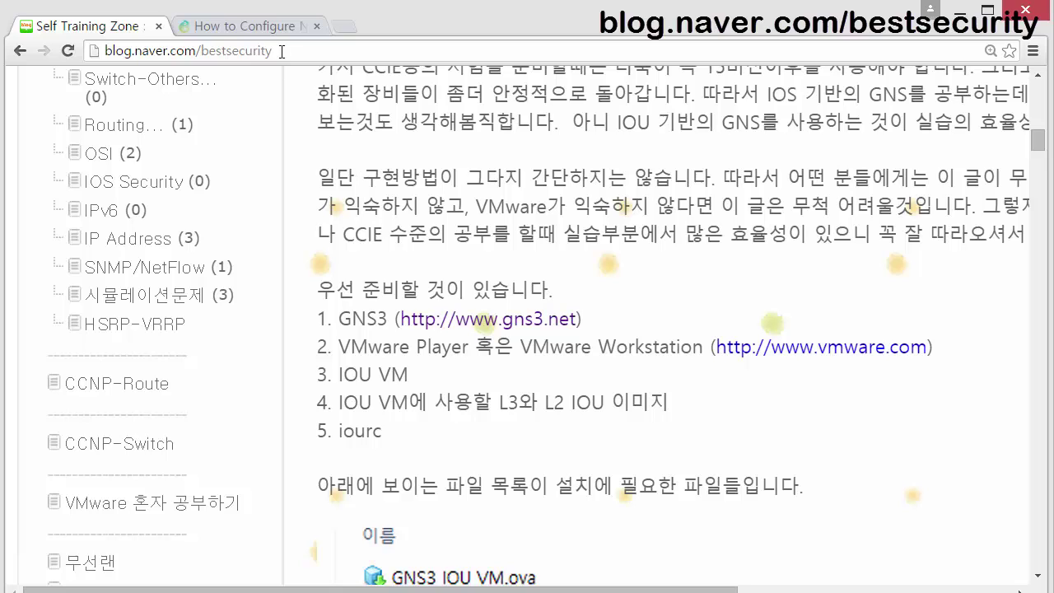
# Scroll to the file list and, in red, underline both i86bi images, circle iourc.txt and bracket the files.
pyautogui.scroll(-4, 425, 308)
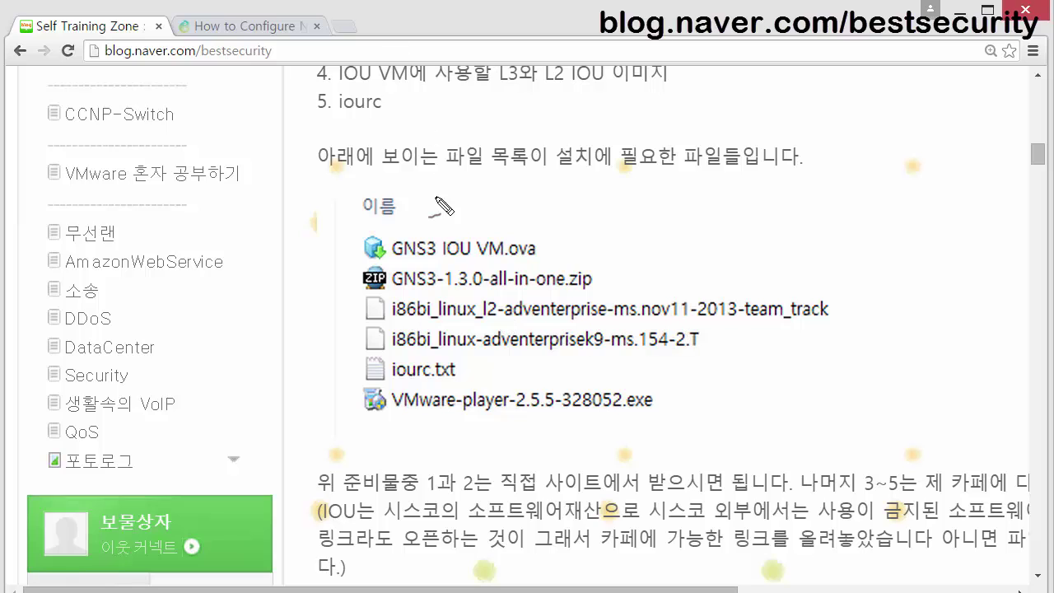
pyautogui.moveTo(379, 326)
pyautogui.mouseDown()
pyautogui.moveTo(387, 294)
pyautogui.moveTo(494, 316)
pyautogui.moveTo(786, 311)
pyautogui.mouseUp()
pyautogui.moveTo(409, 356); pyautogui.dragTo(713, 346)
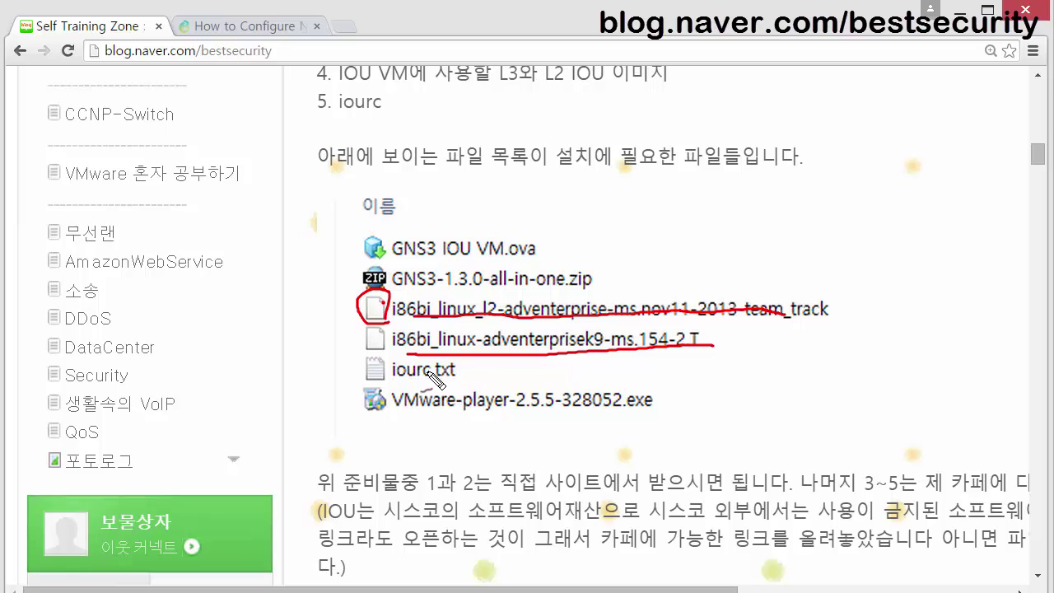
pyautogui.moveTo(412, 380)
pyautogui.mouseDown()
pyautogui.moveTo(407, 394)
pyautogui.moveTo(449, 397)
pyautogui.moveTo(477, 374)
pyautogui.moveTo(393, 356)
pyautogui.moveTo(384, 383)
pyautogui.moveTo(412, 387)
pyautogui.mouseUp()
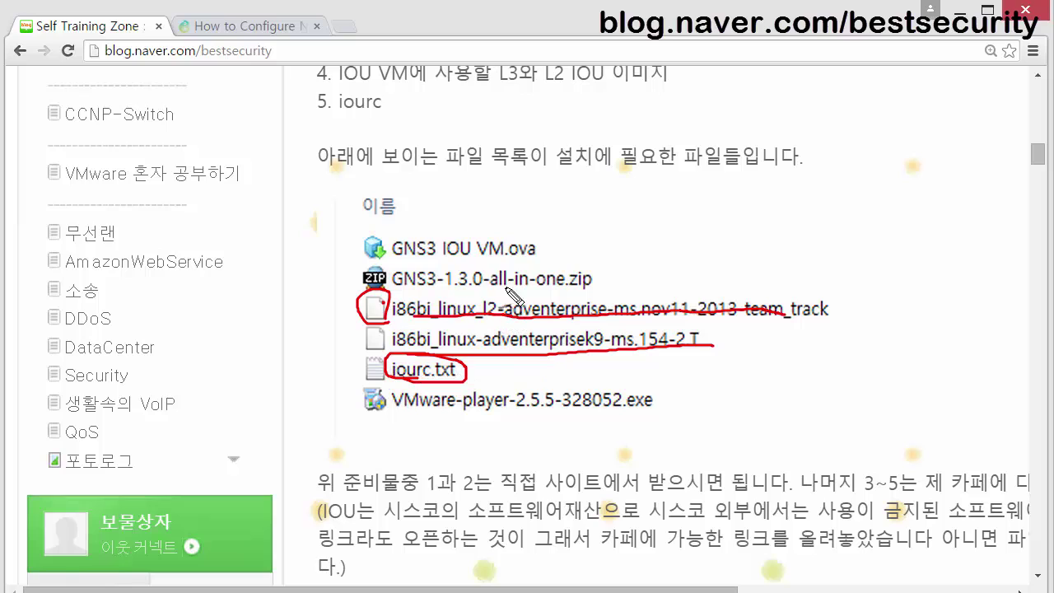
pyautogui.moveTo(360, 241)
pyautogui.mouseDown()
pyautogui.moveTo(350, 240)
pyautogui.moveTo(343, 276)
pyautogui.moveTo(339, 393)
pyautogui.mouseUp()
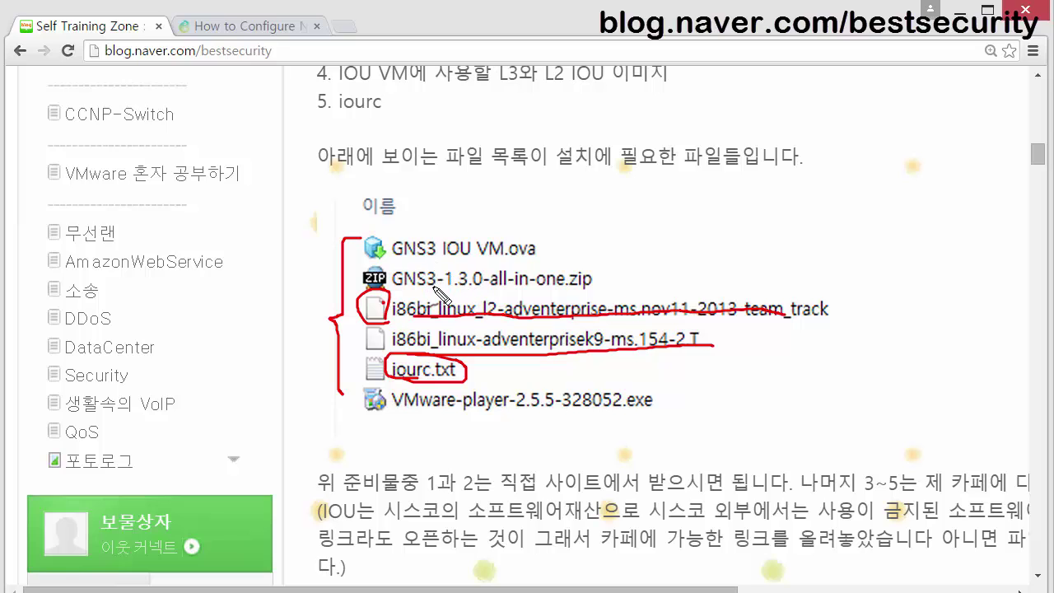
pyautogui.moveTo(423, 421); pyautogui.dragTo(420, 422)
# Clear the red pen markings and bring the 말똥가리 setup-files folder window forward.
pyautogui.press('Escape')
pyautogui.hotkey('alt', 'Tab')
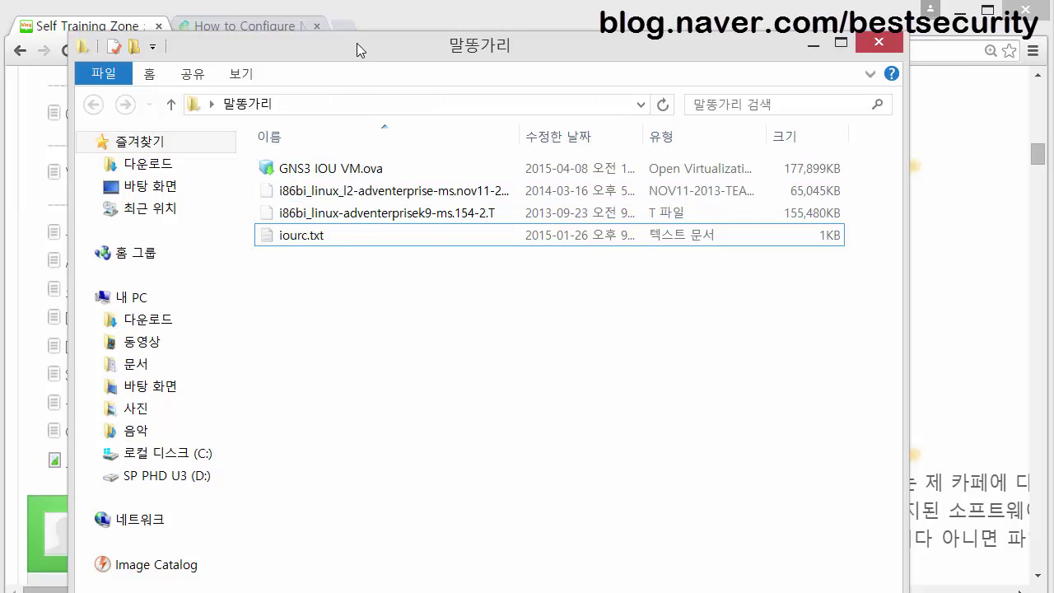
pyautogui.moveTo(355, 43); pyautogui.dragTo(386, 32)
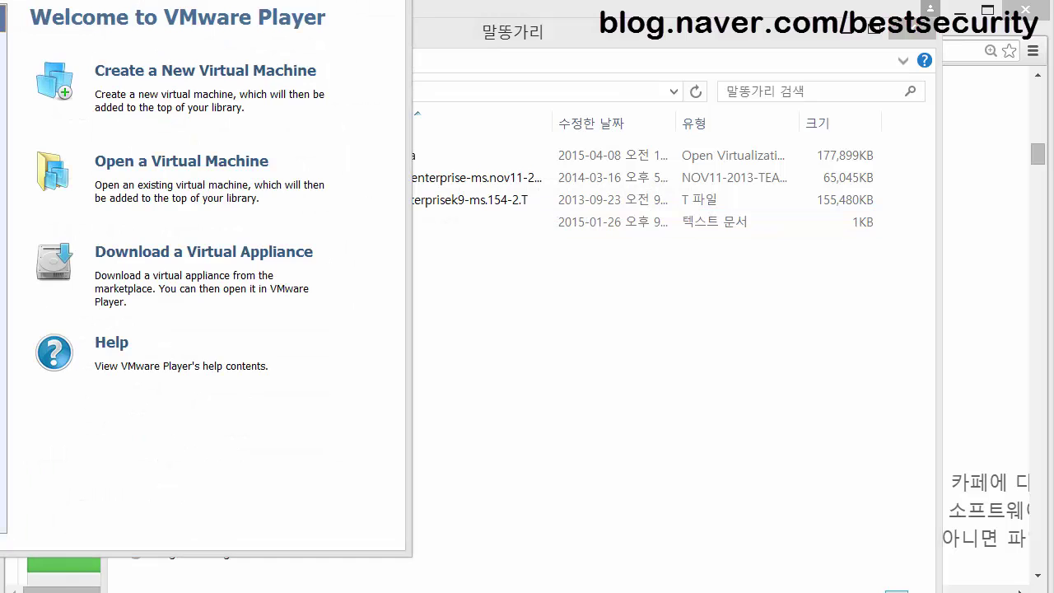
# Arrange the VMware Player and folder windows, and postpone the software update notice.
pyautogui.moveTo(67, 0); pyautogui.dragTo(420, 33)
pyautogui.moveTo(785, 43); pyautogui.dragTo(1053, 72)
pyautogui.moveTo(315, 45); pyautogui.dragTo(283, 25)
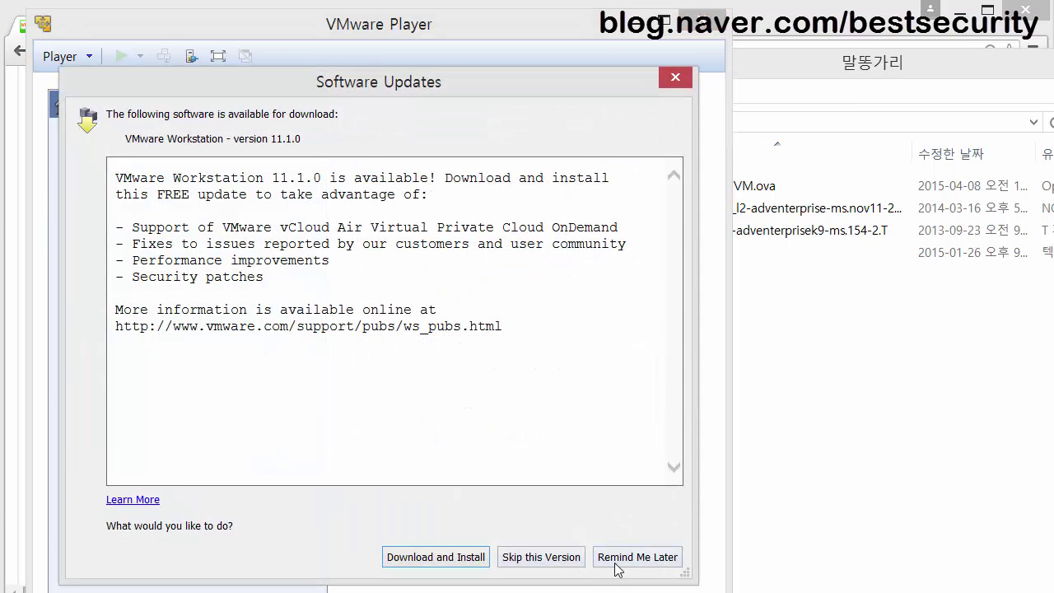
pyautogui.click(609, 558)
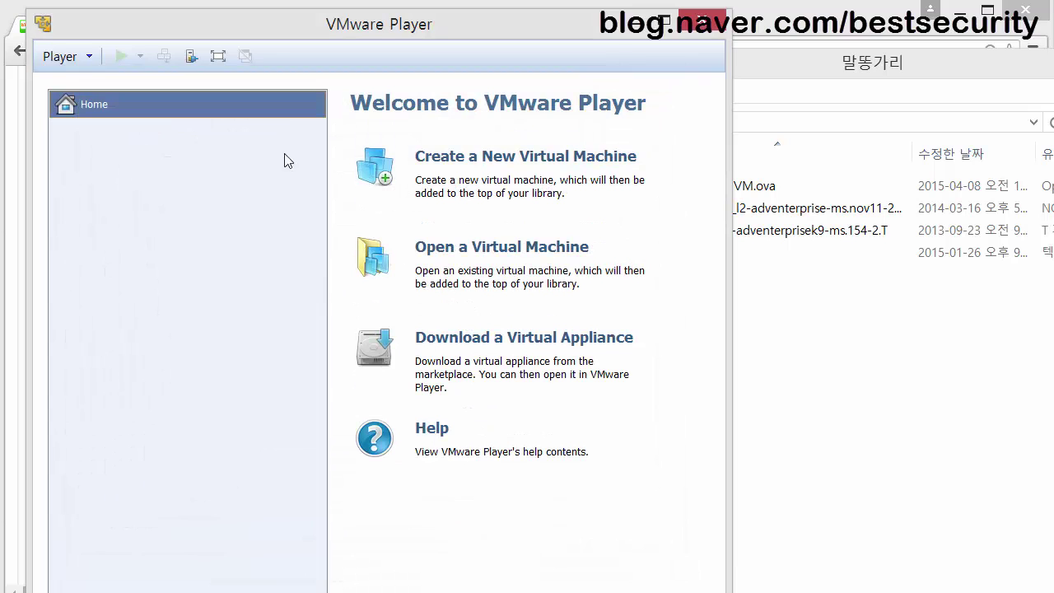
# Open GNS3 IOU VM.ova from Desktop > 말똥가리 as a virtual machine to import.
pyautogui.click(451, 257)
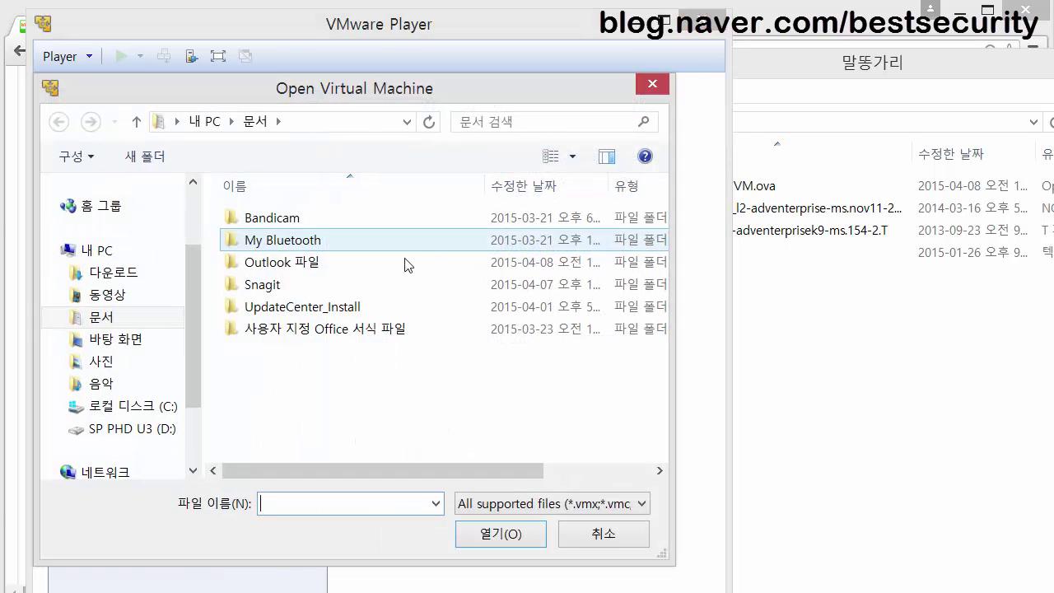
pyautogui.click(129, 340)
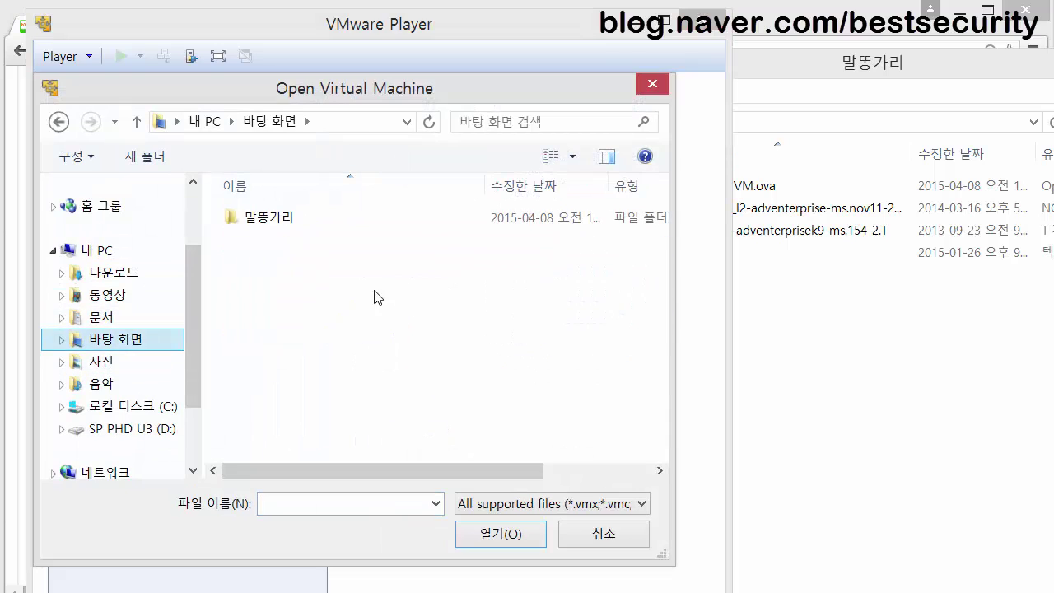
pyautogui.click(871, 425)
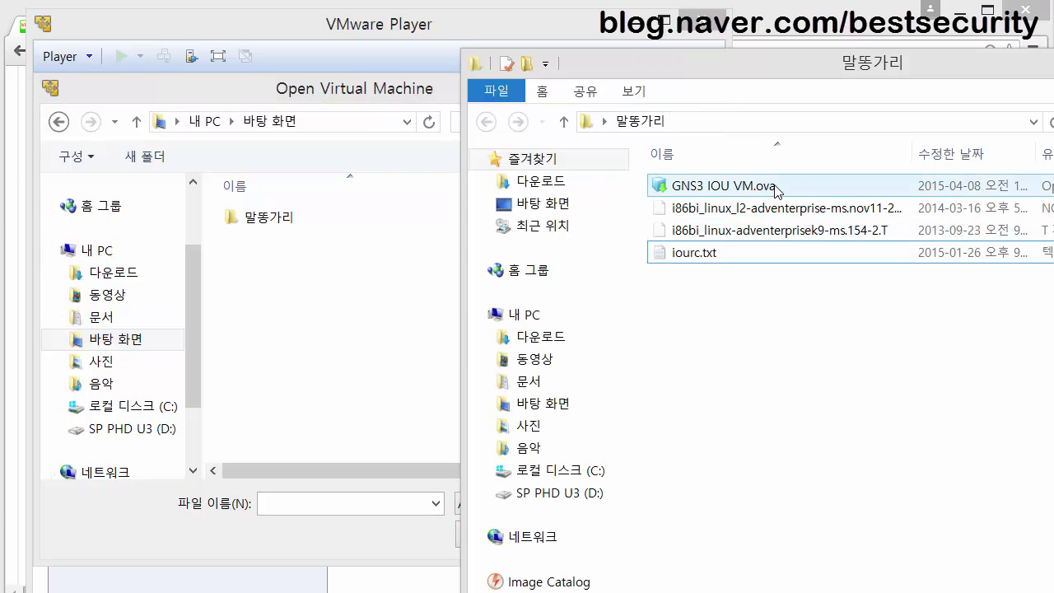
pyautogui.doubleClick(247, 216)
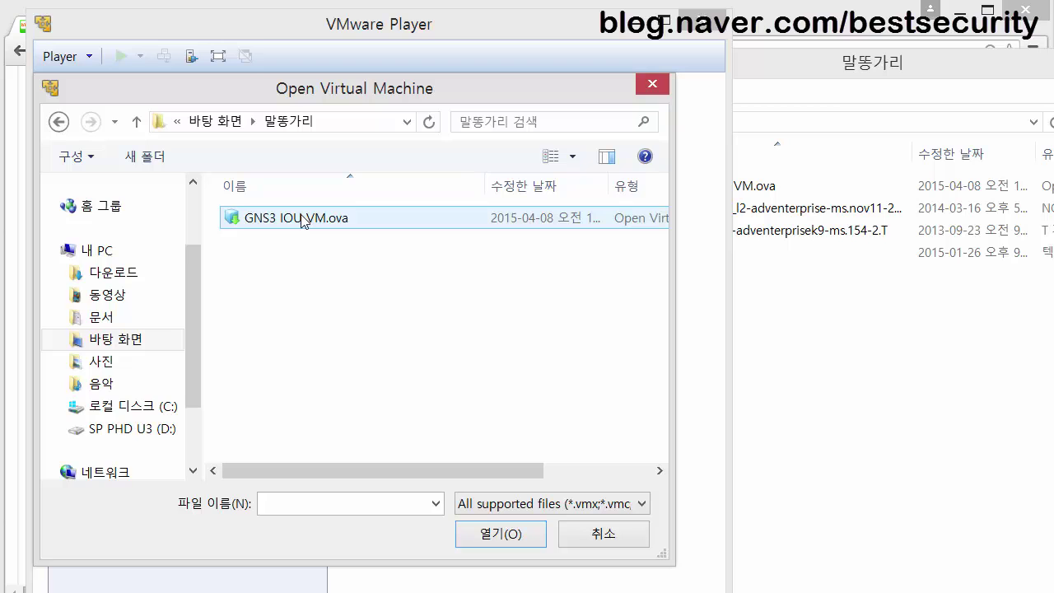
pyautogui.doubleClick(301, 218)
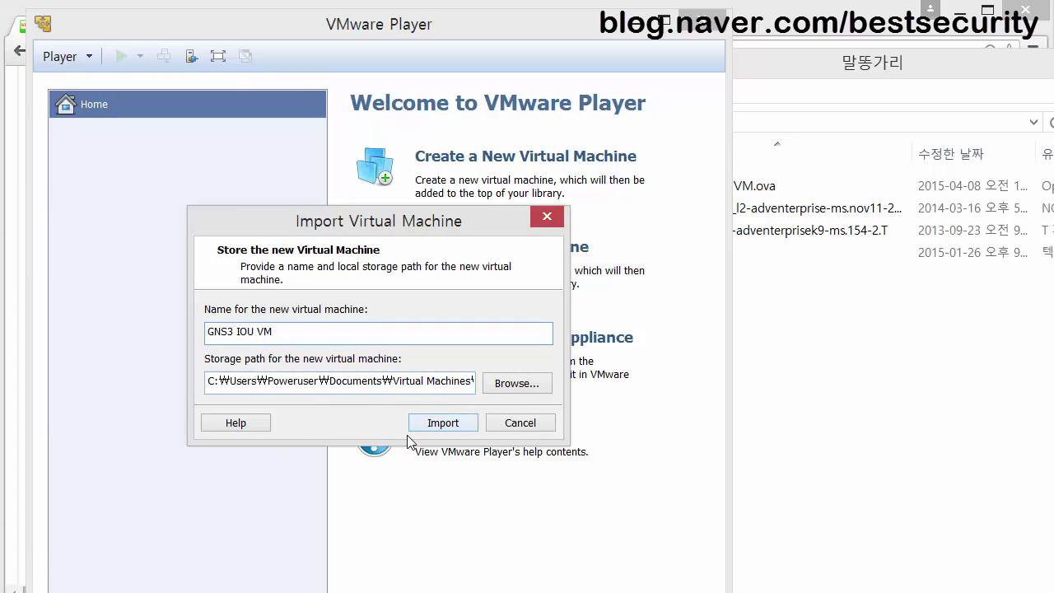
# Import GNS3 IOU VM, retrying past the OVF compliance error until it completes.
pyautogui.click(442, 423)
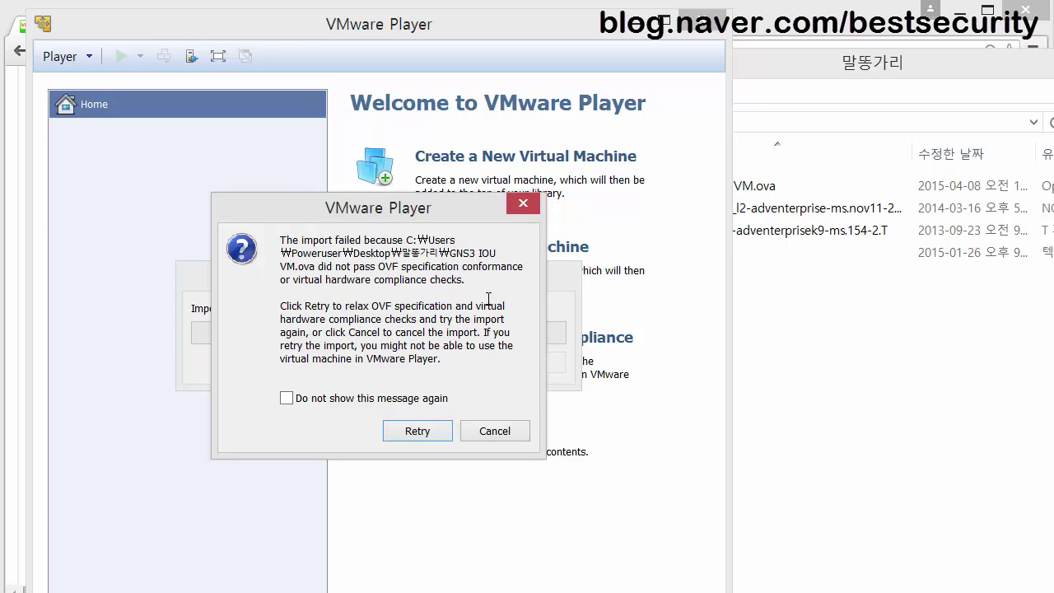
pyautogui.click(418, 430)
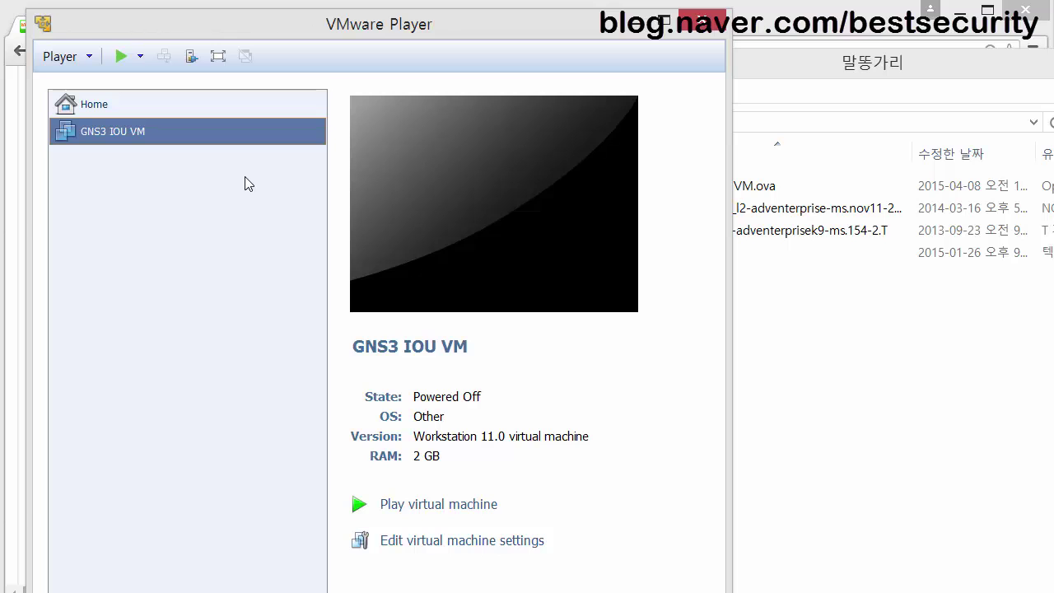
# Power on GNS3 IOU VM, leave ide1:0 disconnected, and capture input in its console.
pyautogui.moveTo(287, 30); pyautogui.dragTo(346, 17)
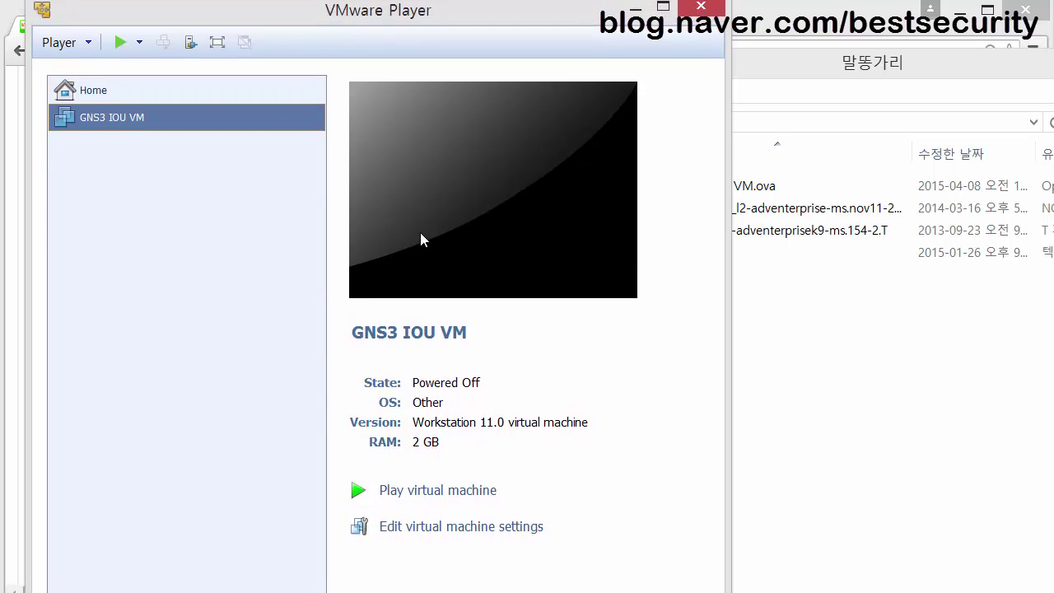
pyautogui.click(438, 492)
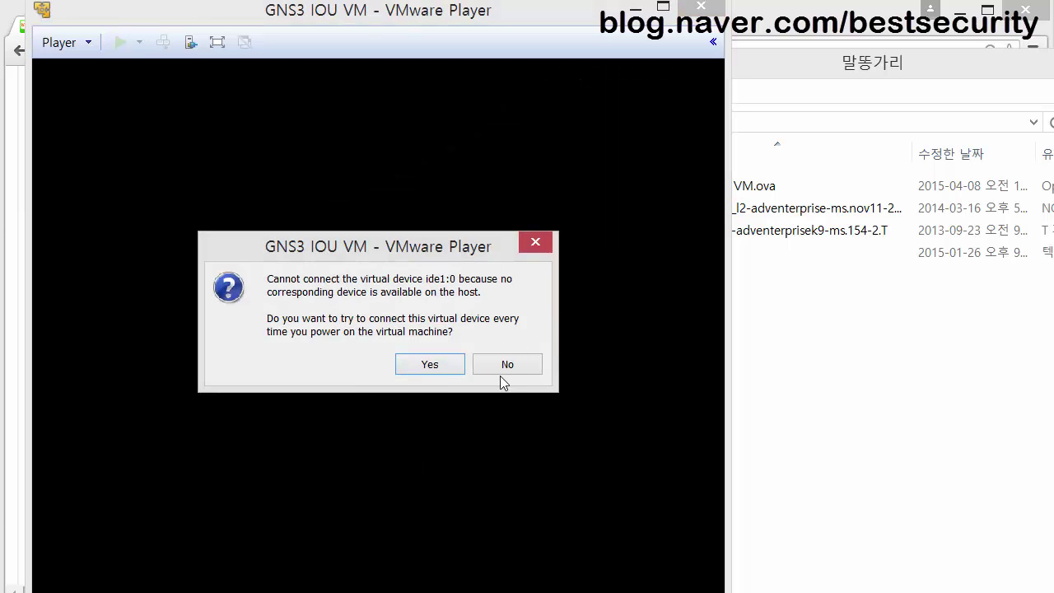
pyautogui.click(504, 365)
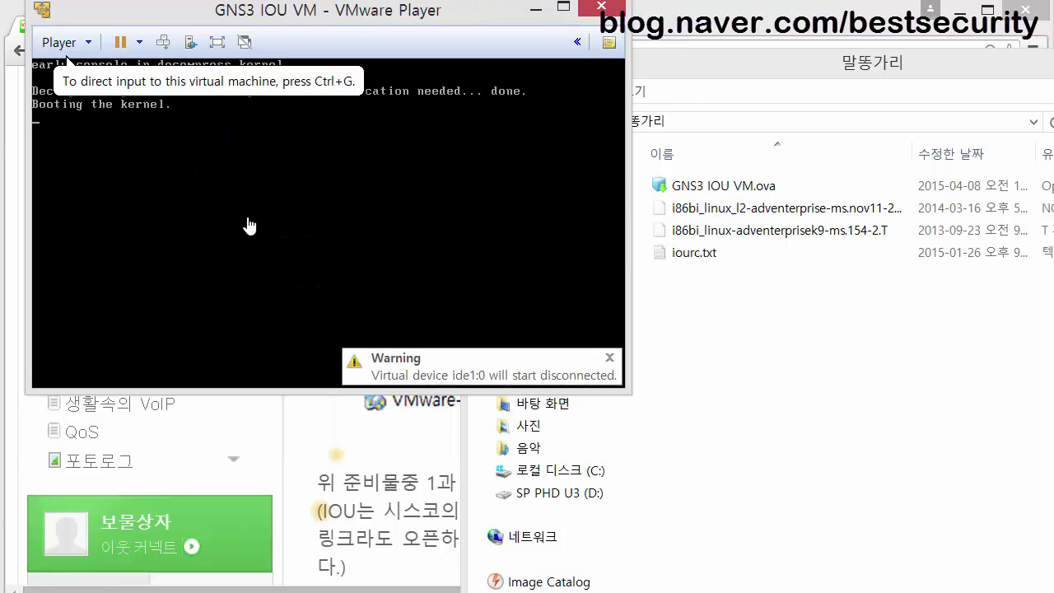
pyautogui.click(249, 225)
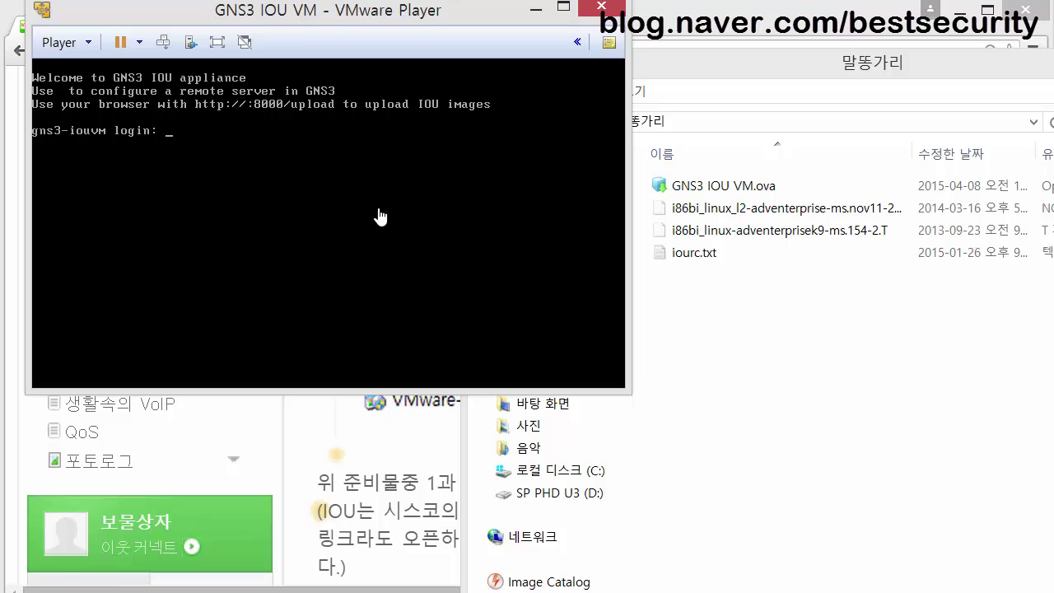
# Log in as root and run ifconfig, showing eth0 at 192.168.169.130.
pyautogui.write('root')
pyautogui.press('Return')
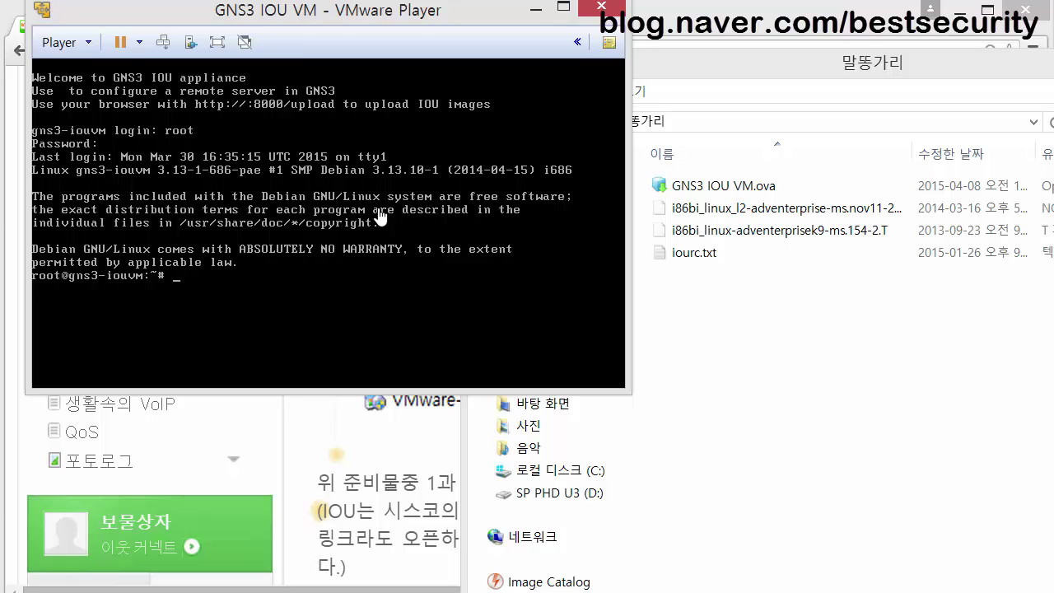
pyautogui.write('ifconfig')
pyautogui.press('Return')
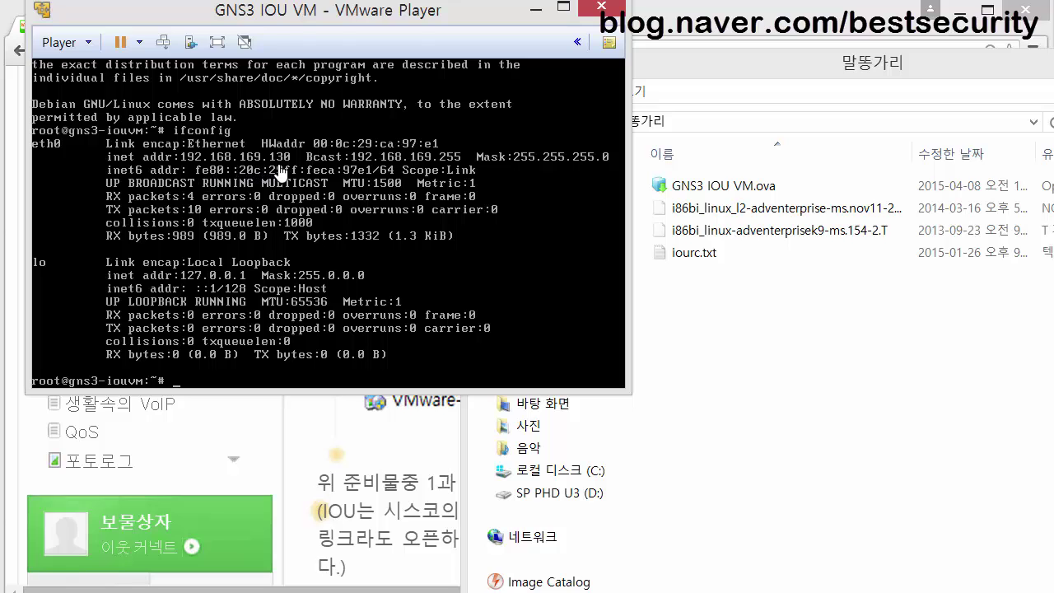
# Rearrange the VM console and folder windows, then bring Chrome to the front.
pyautogui.moveTo(285, 18); pyautogui.dragTo(290, 41)
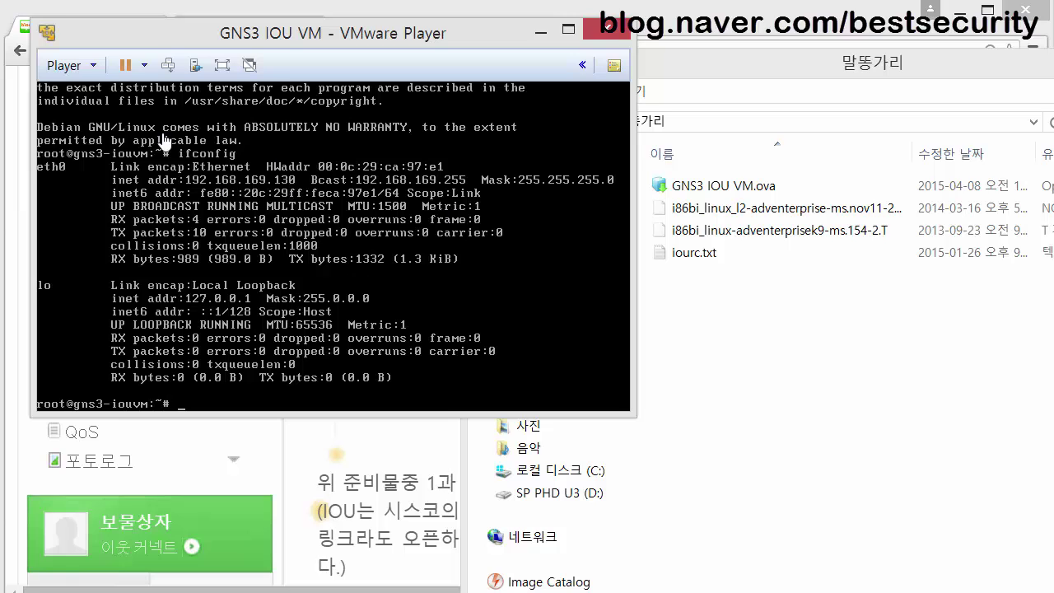
pyautogui.moveTo(267, 61); pyautogui.dragTo(245, 44)
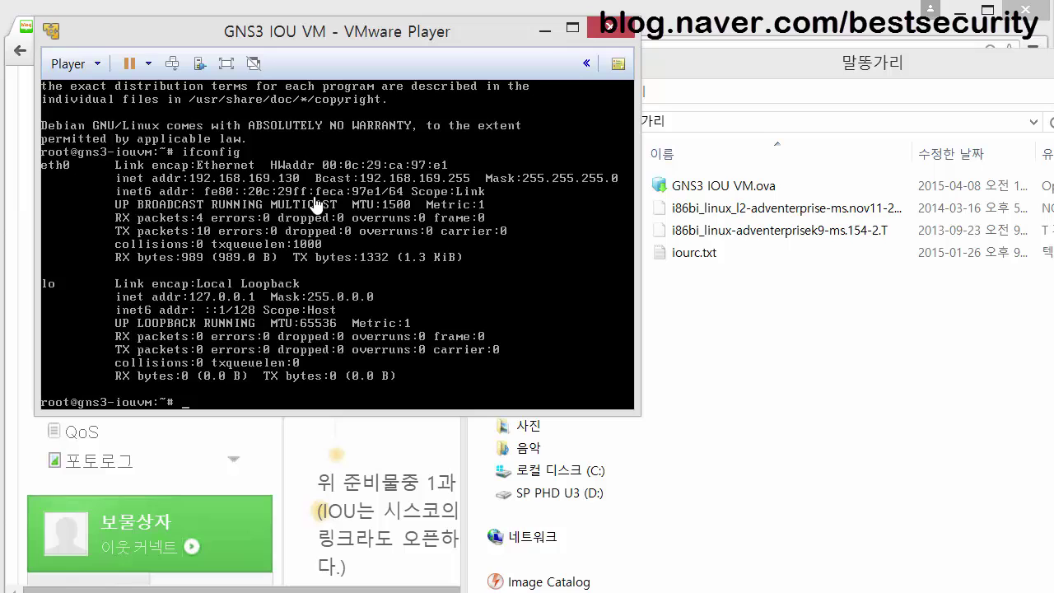
pyautogui.click(803, 209)
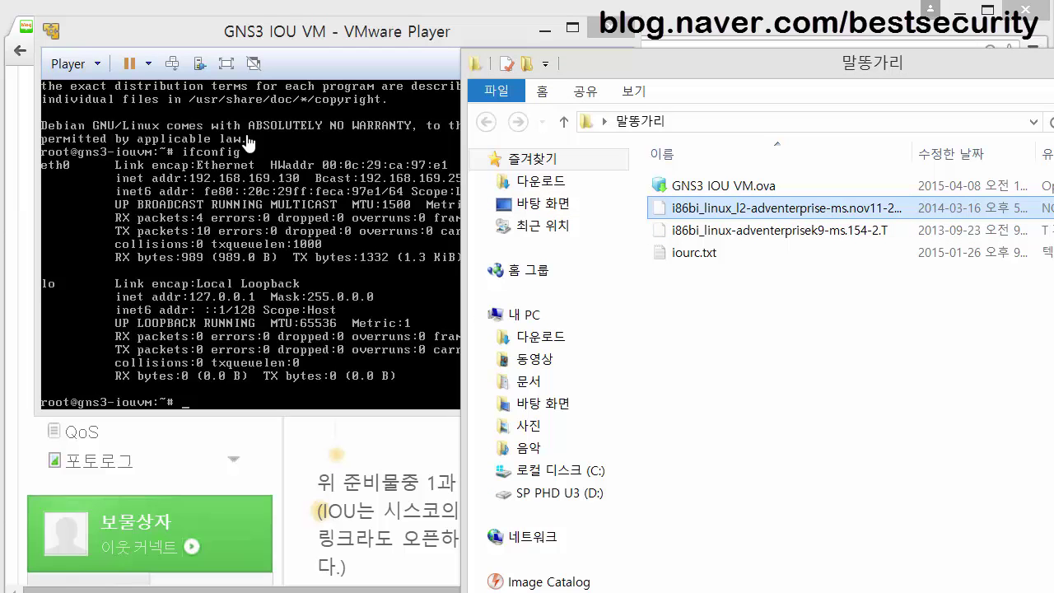
pyautogui.moveTo(264, 38); pyautogui.dragTo(245, 33)
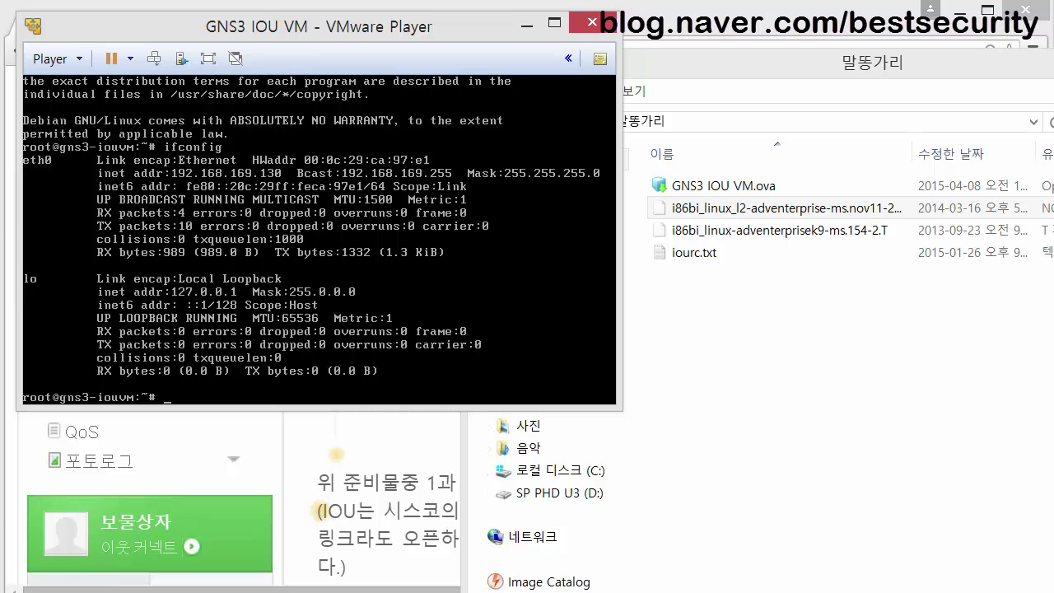
pyautogui.click(329, 592)
pyautogui.moveTo(266, 7); pyautogui.dragTo(286, 296)
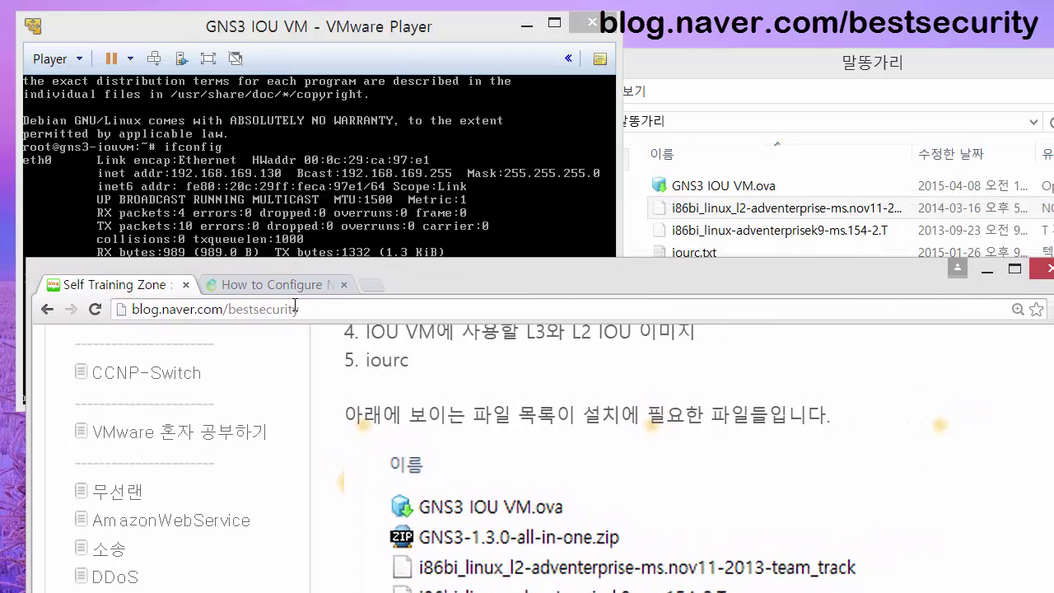
pyautogui.click(295, 308)
pyautogui.write('ㅎㅅㅅ')
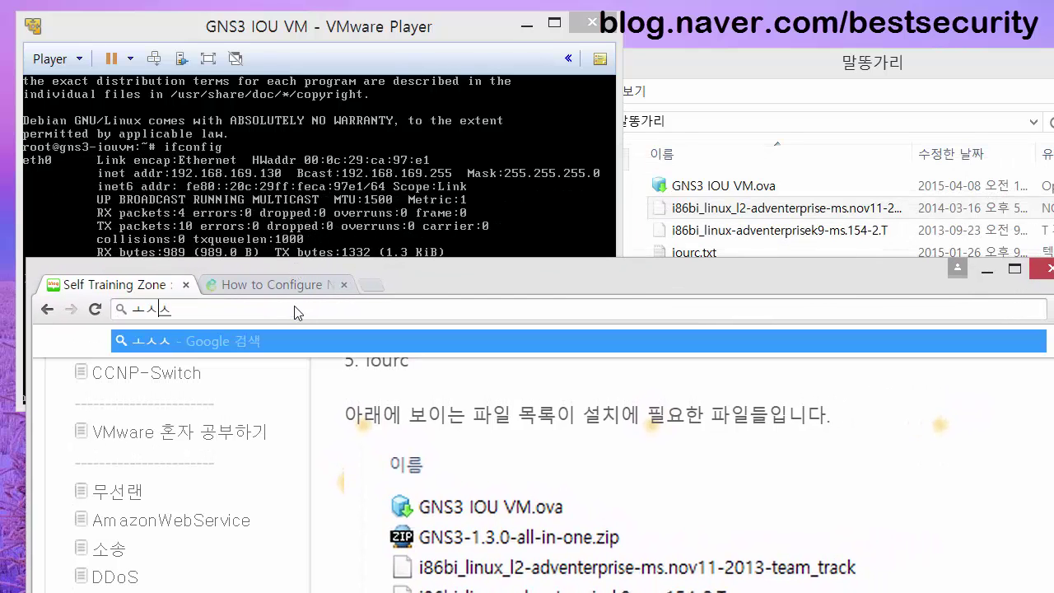
pyautogui.press('BackSpace')
pyautogui.press('BackSpace')
pyautogui.press('BackSpace')
pyautogui.write('http://1')
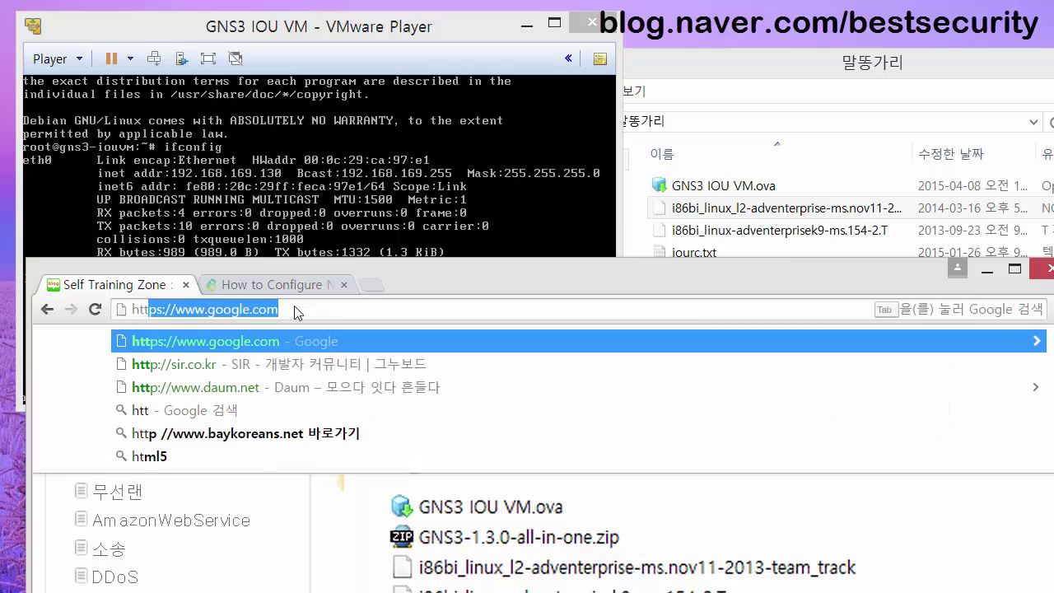
pyautogui.write('92.16')
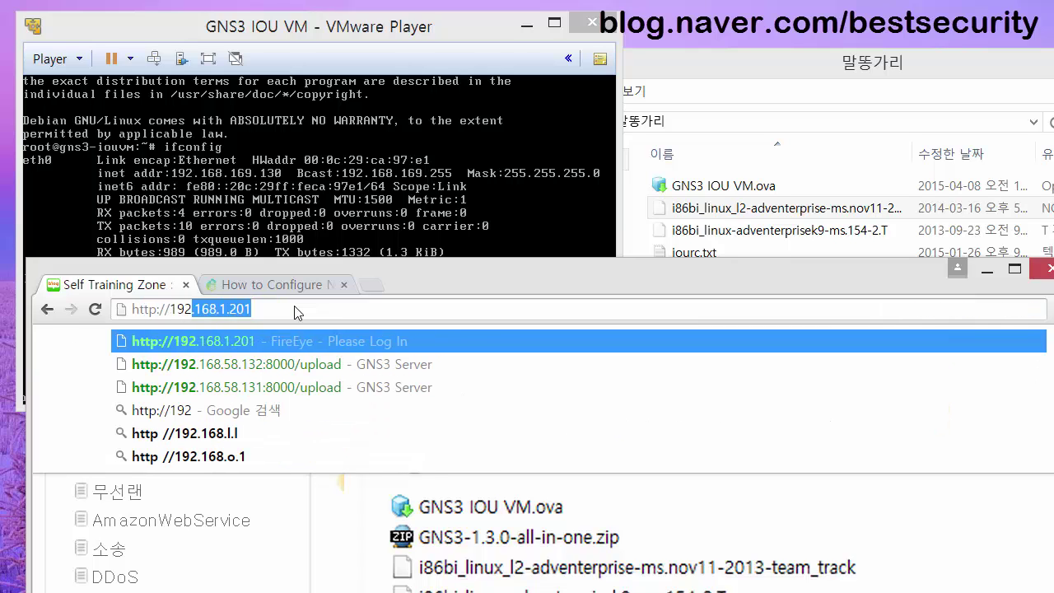
pyautogui.write('8')
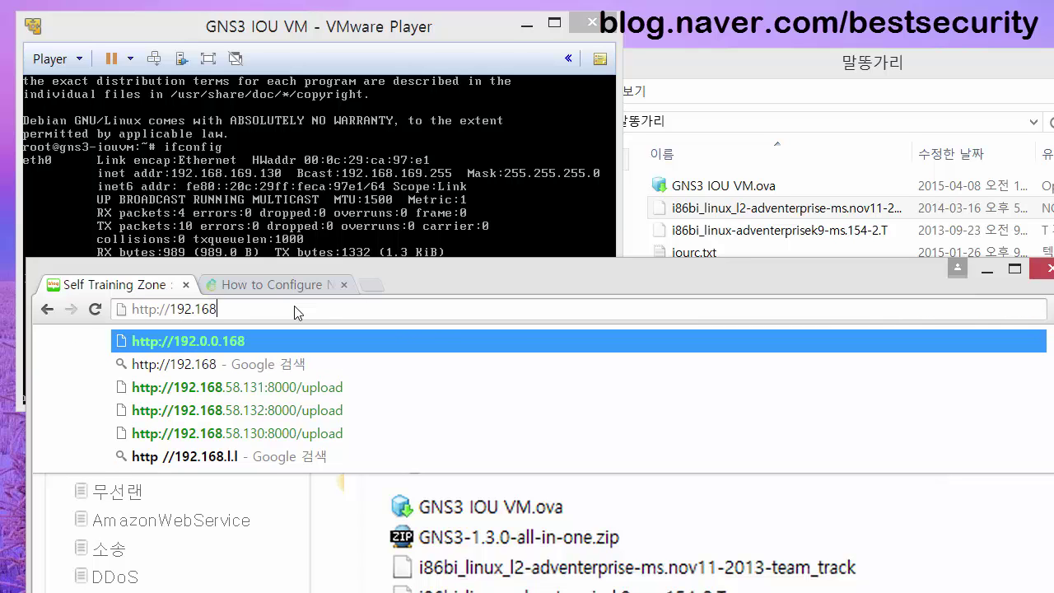
pyautogui.write('.16')
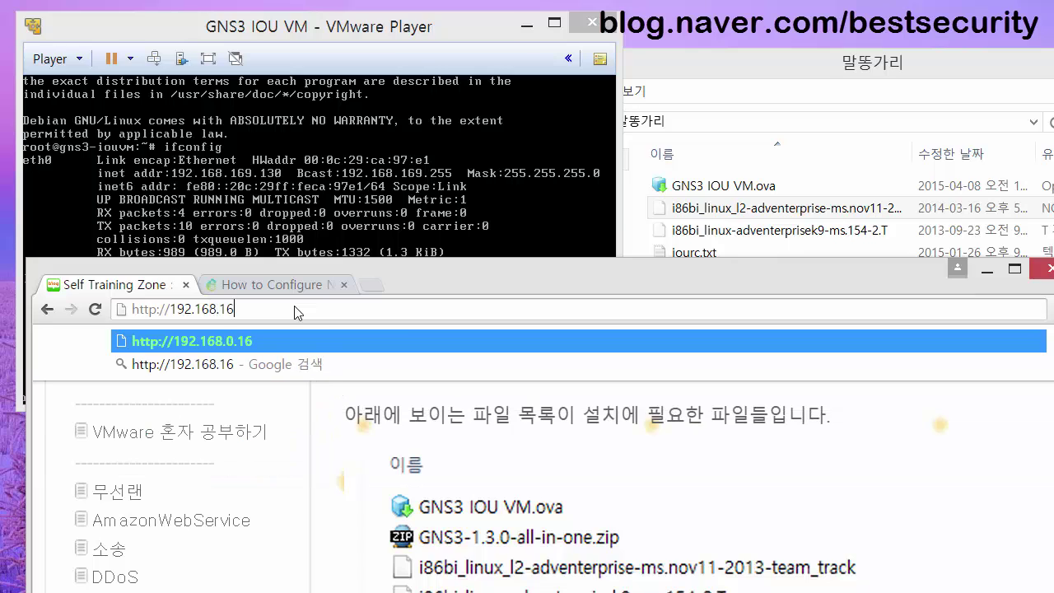
pyautogui.write('9.130')
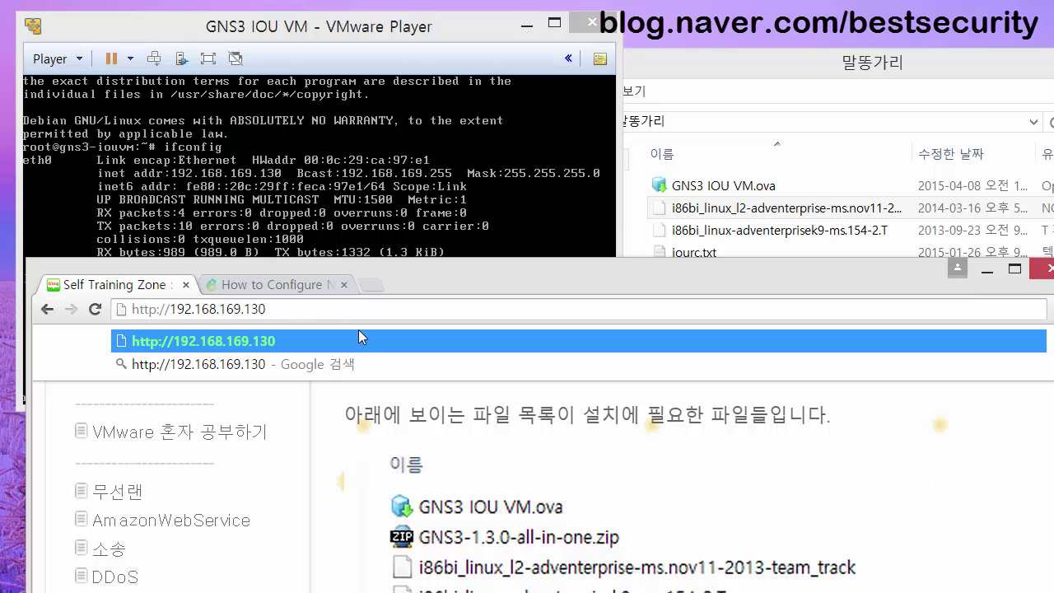
pyautogui.write(':8000/upload')
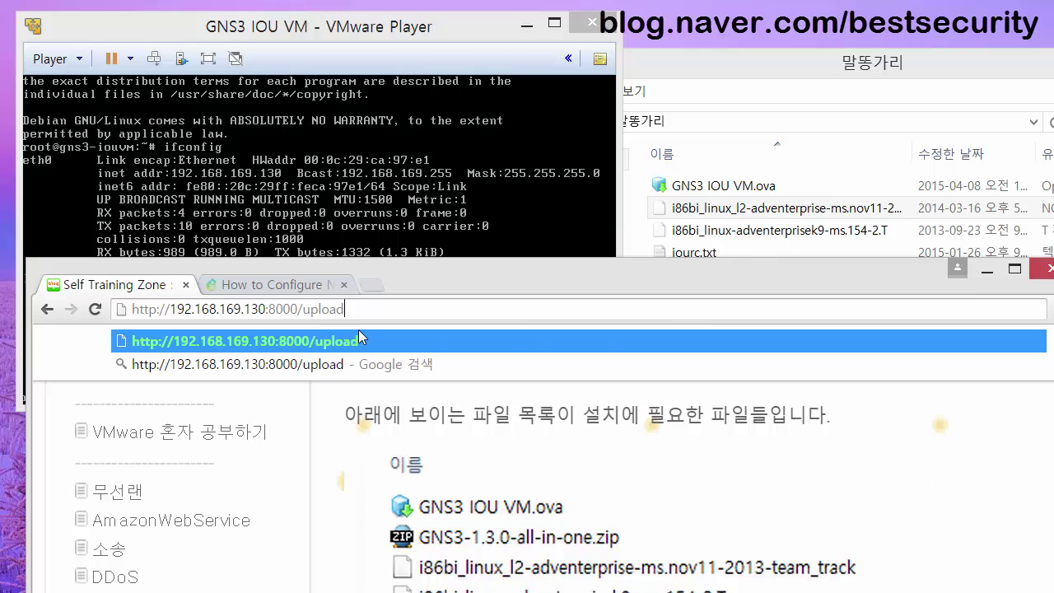
pyautogui.press('Return')
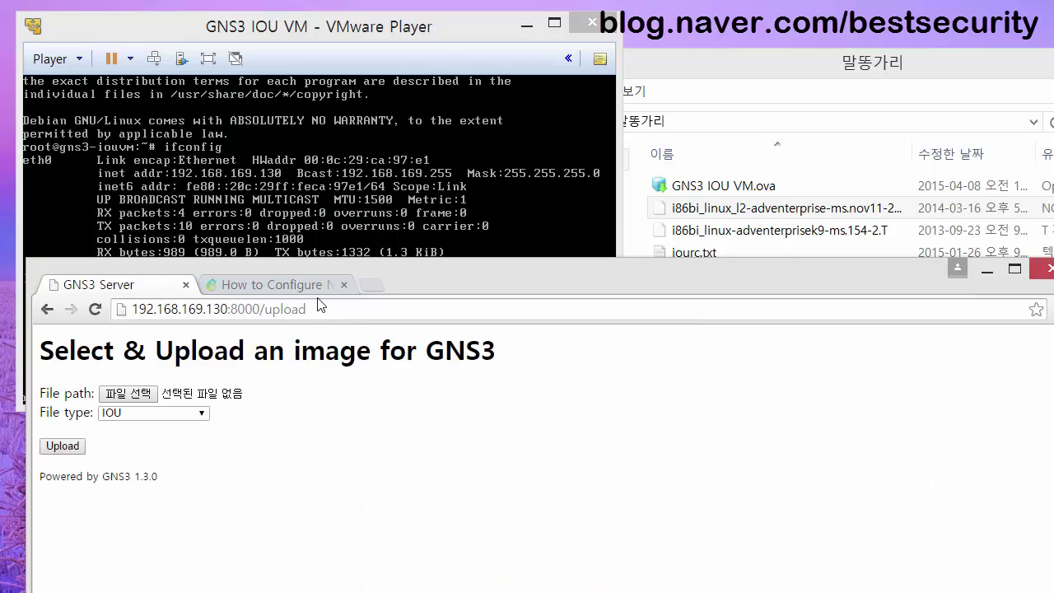
pyautogui.moveTo(429, 290); pyautogui.dragTo(438, 245)
pyautogui.moveTo(487, 201); pyautogui.dragTo(470, 188)
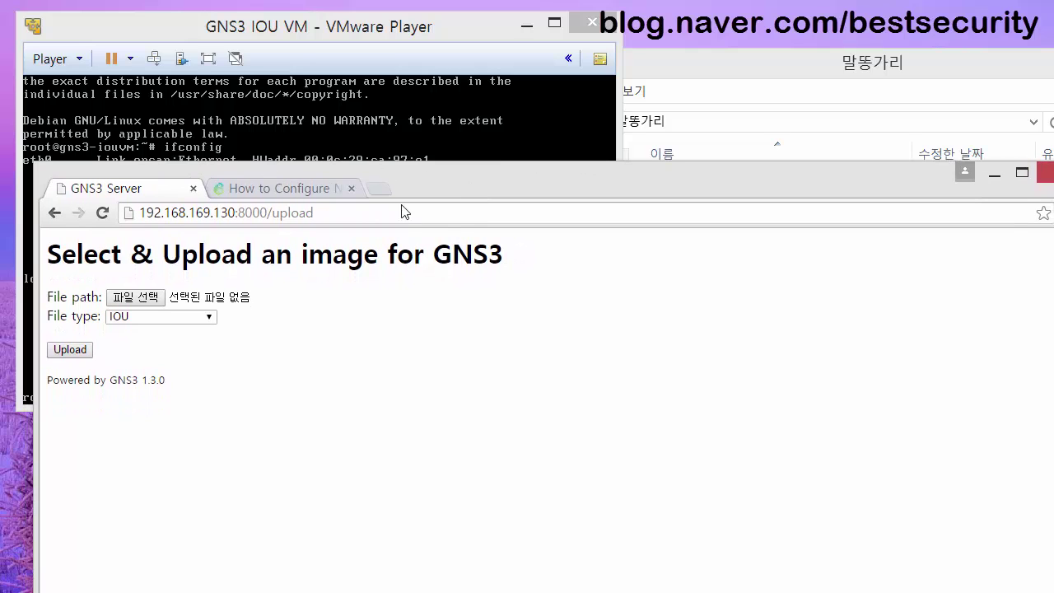
pyautogui.moveTo(478, 169); pyautogui.dragTo(477, 254)
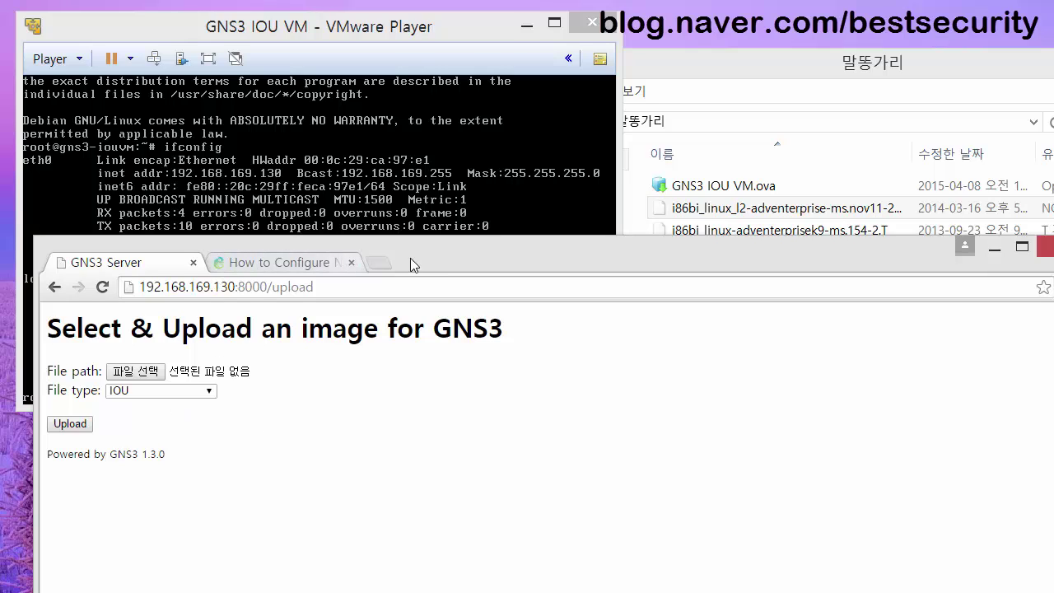
pyautogui.moveTo(424, 240); pyautogui.dragTo(442, 219)
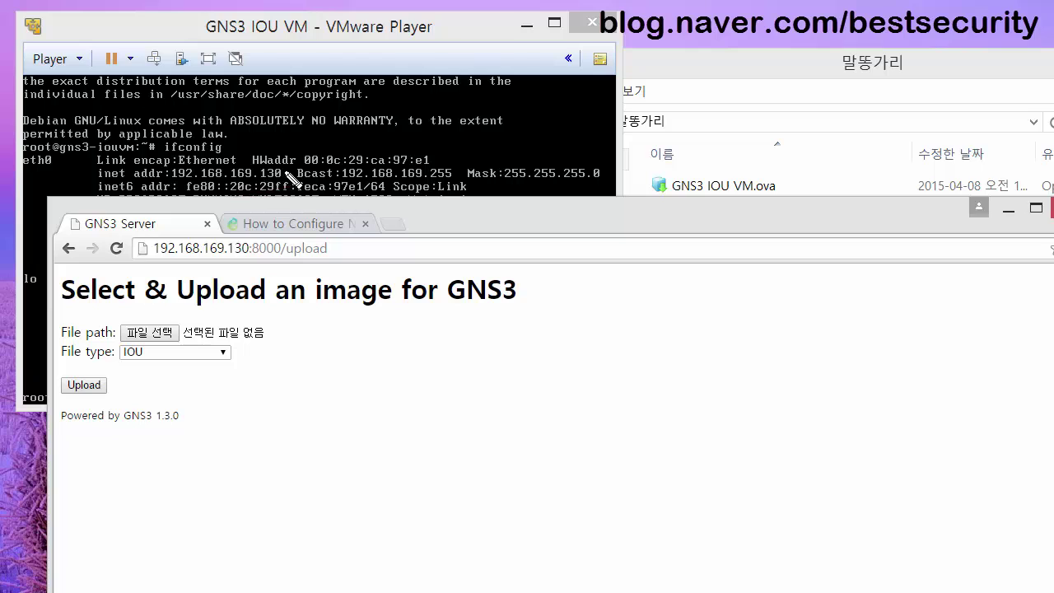
pyautogui.moveTo(279, 168)
pyautogui.mouseDown()
pyautogui.moveTo(169, 168)
pyautogui.moveTo(189, 188)
pyautogui.moveTo(278, 196)
pyautogui.moveTo(290, 166)
pyautogui.mouseUp()
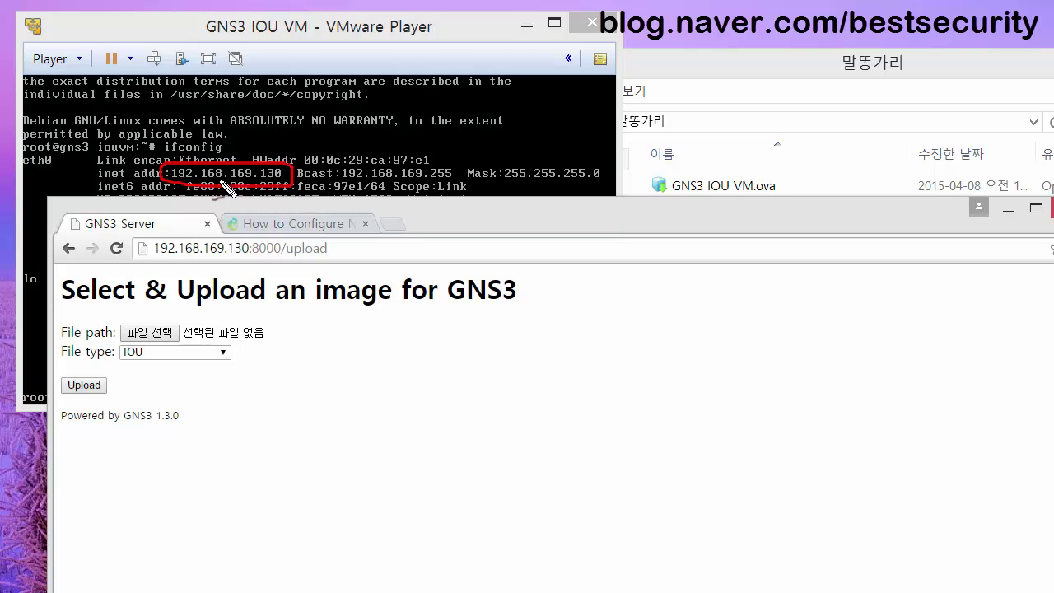
pyautogui.moveTo(163, 177)
pyautogui.mouseDown()
pyautogui.moveTo(116, 230)
pyautogui.moveTo(150, 256)
pyautogui.moveTo(138, 233)
pyautogui.moveTo(156, 246)
pyautogui.moveTo(141, 252)
pyautogui.mouseUp()
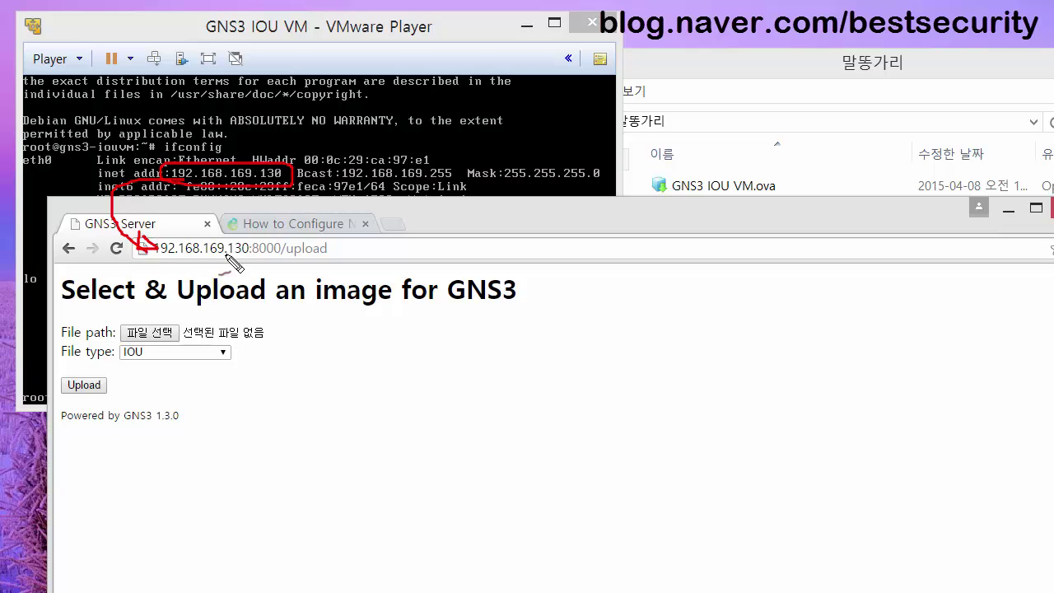
pyautogui.moveTo(284, 234)
pyautogui.mouseDown()
pyautogui.moveTo(256, 234)
pyautogui.moveTo(240, 265)
pyautogui.moveTo(284, 265)
pyautogui.moveTo(290, 240)
pyautogui.moveTo(292, 274)
pyautogui.moveTo(338, 249)
pyautogui.mouseUp()
pyautogui.press('Escape')
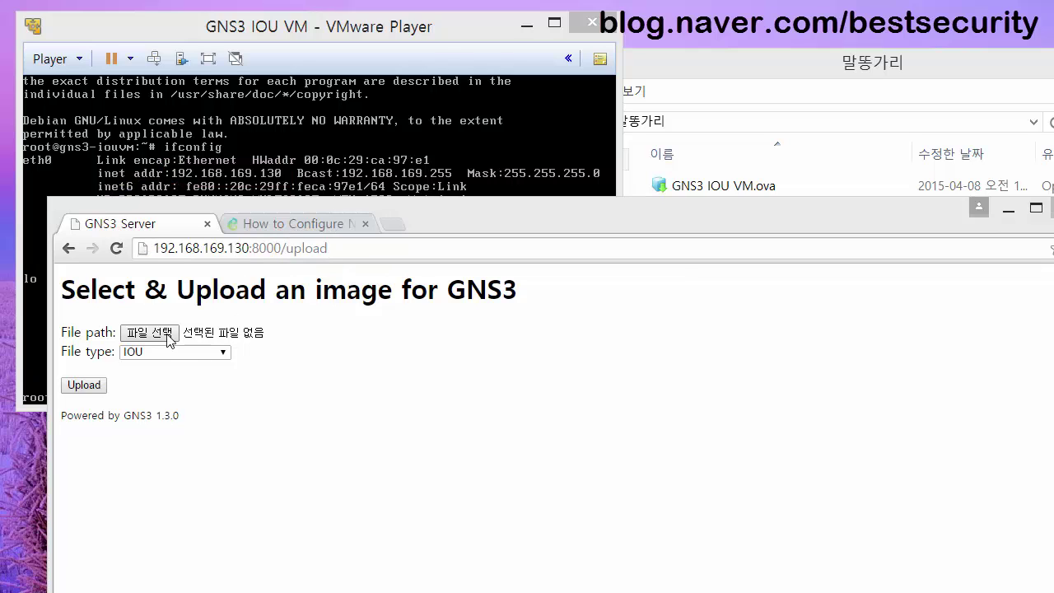
# Upload i86bi_linux-adventerprisek9-ms.154-2.T from Desktop > 말똥가리 to the GNS3 server as an IOU image.
pyautogui.click(772, 78)
pyautogui.click(165, 336)
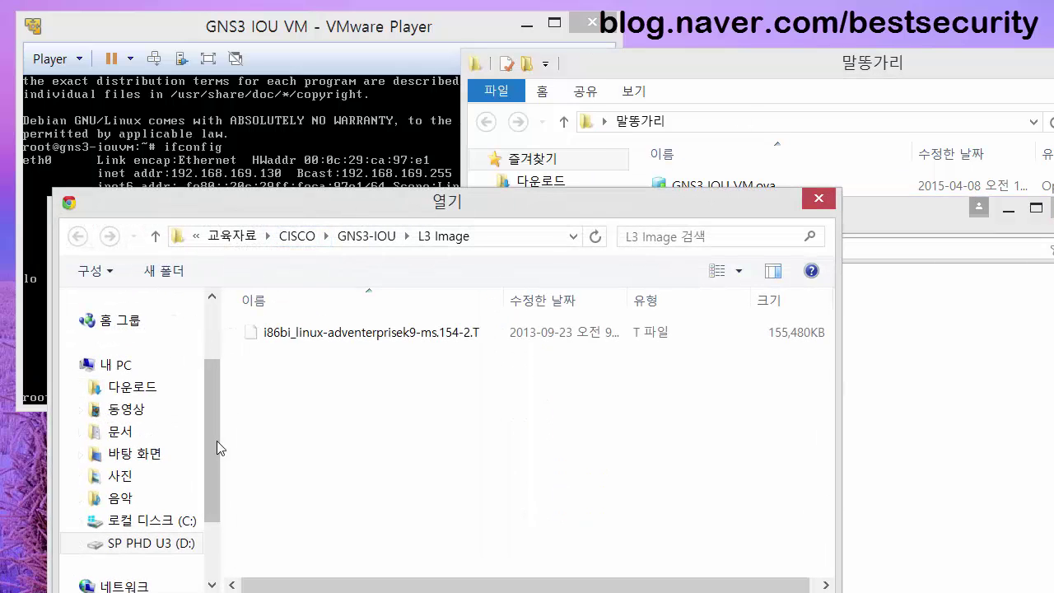
pyautogui.click(153, 456)
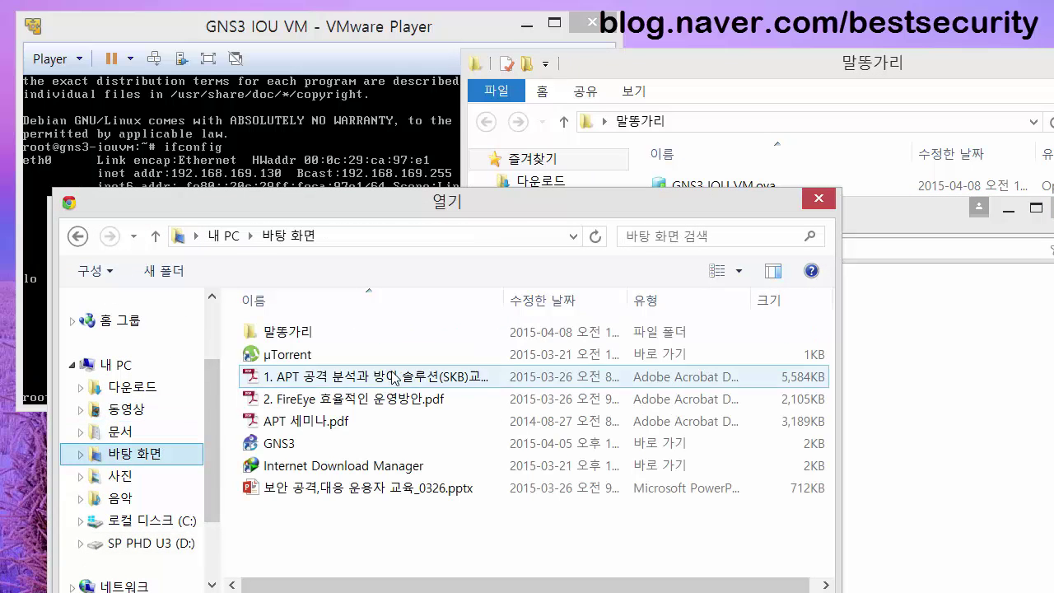
pyautogui.doubleClick(333, 334)
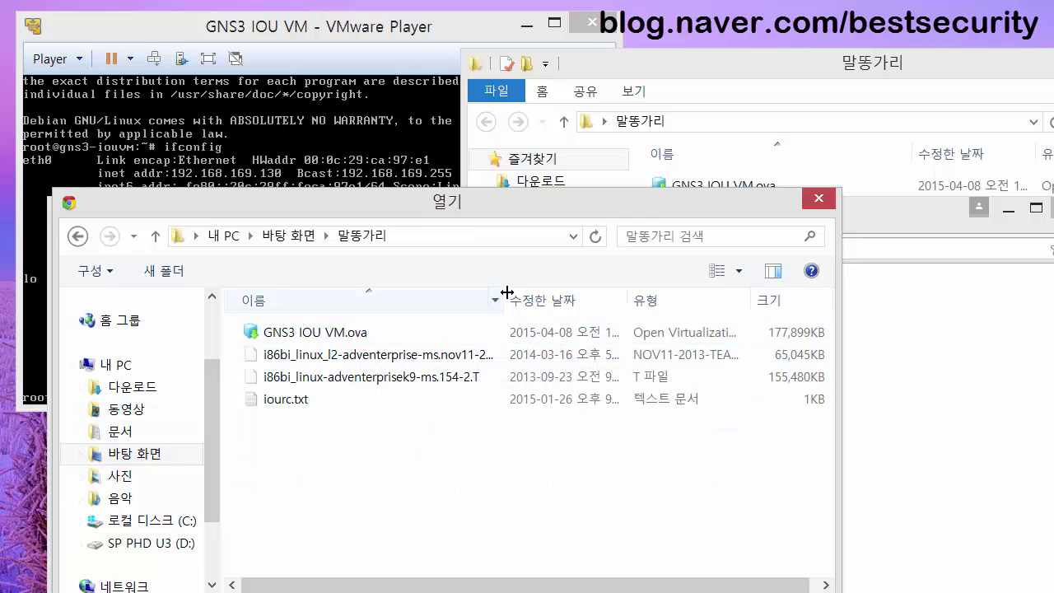
pyautogui.moveTo(505, 293); pyautogui.dragTo(644, 295)
pyautogui.doubleClick(408, 377)
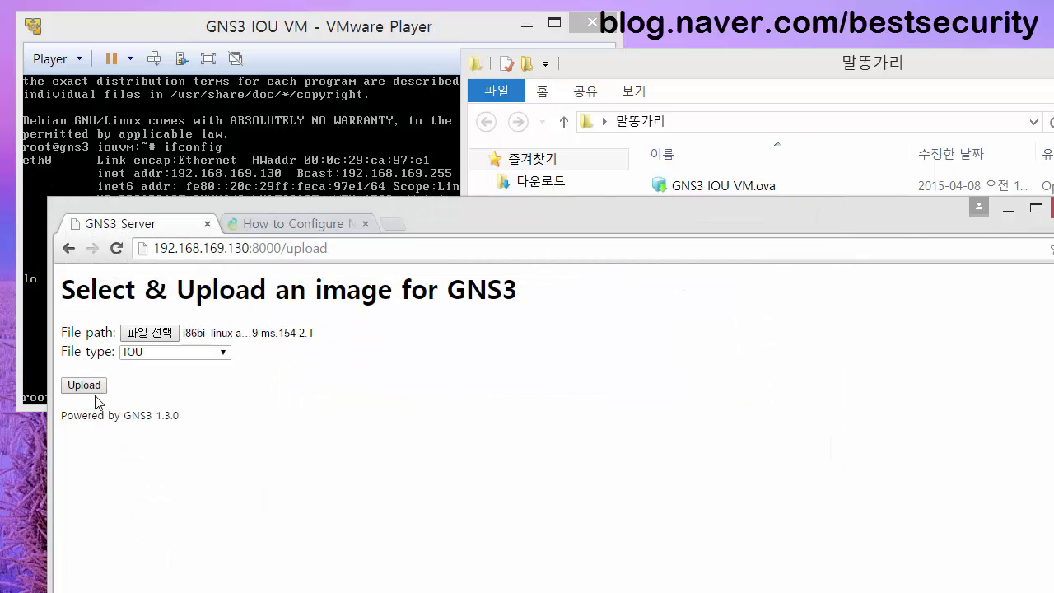
pyautogui.click(94, 387)
pyautogui.scroll(3, 926, 357)
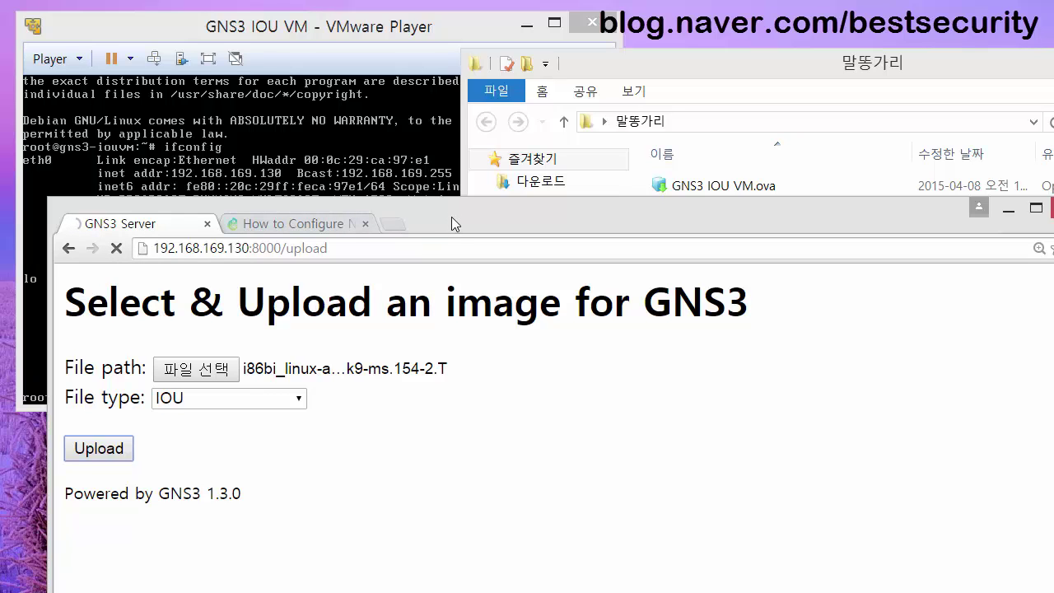
pyautogui.moveTo(451, 224); pyautogui.dragTo(451, 208)
# Return to the GNS3 Server upload page and highlight the uploaded image's storage path.
pyautogui.click(371, 200)
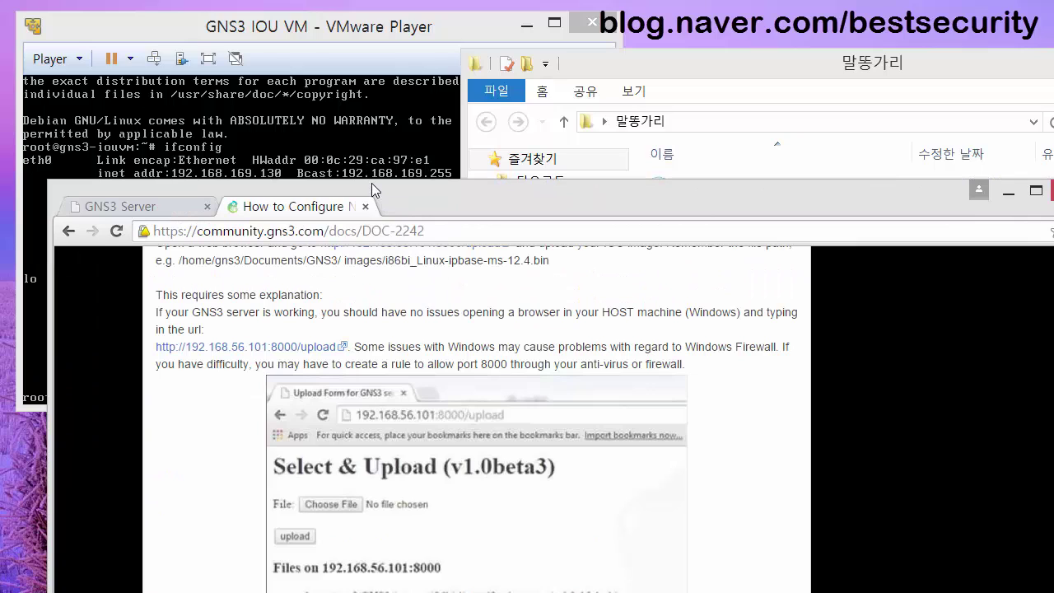
pyautogui.click(146, 206)
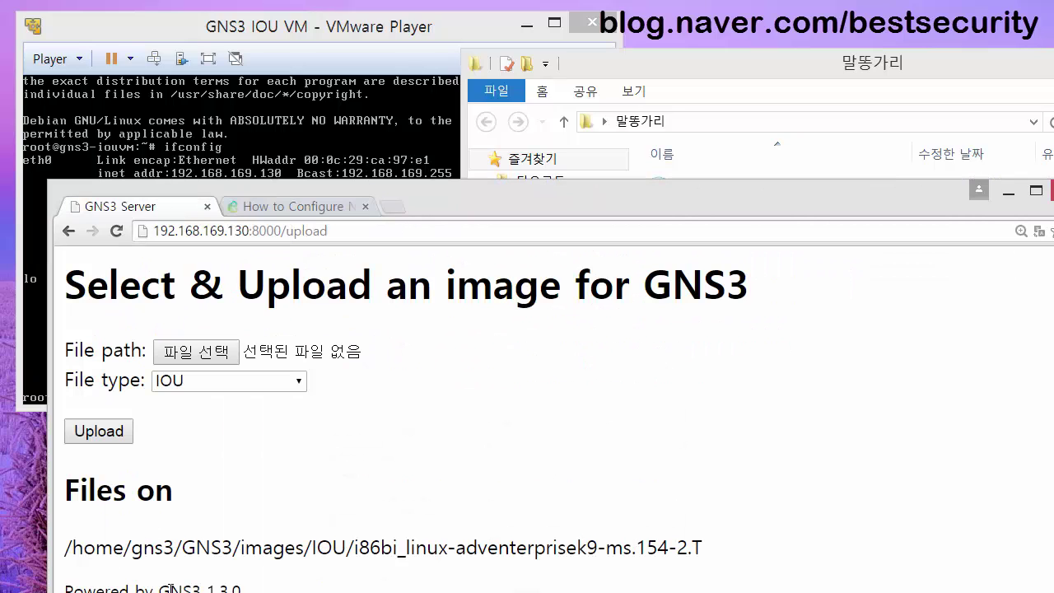
pyautogui.moveTo(704, 548); pyautogui.dragTo(96, 549)
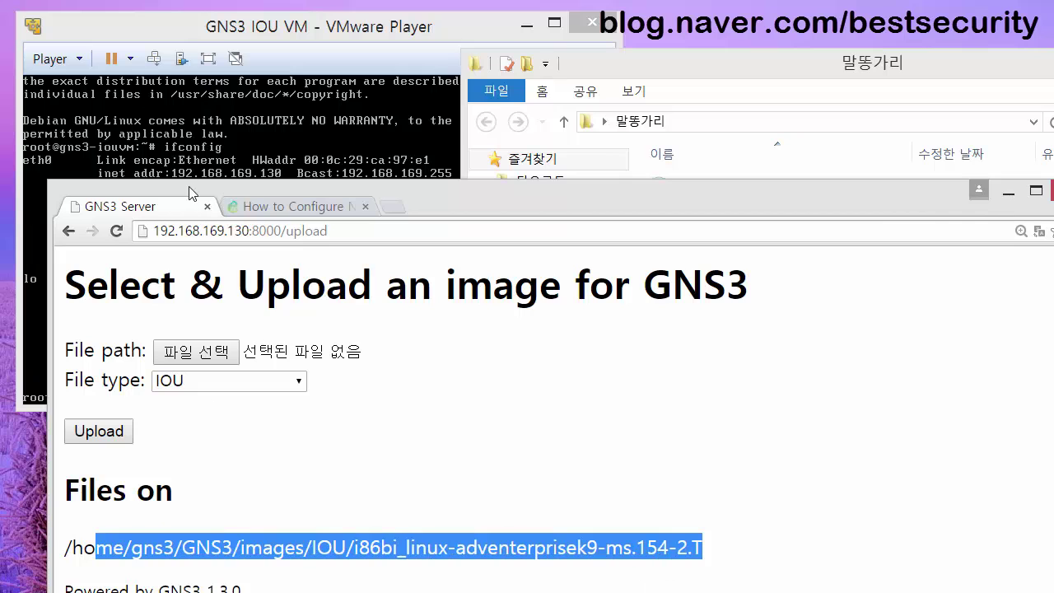
pyautogui.moveTo(190, 193); pyautogui.dragTo(188, 116)
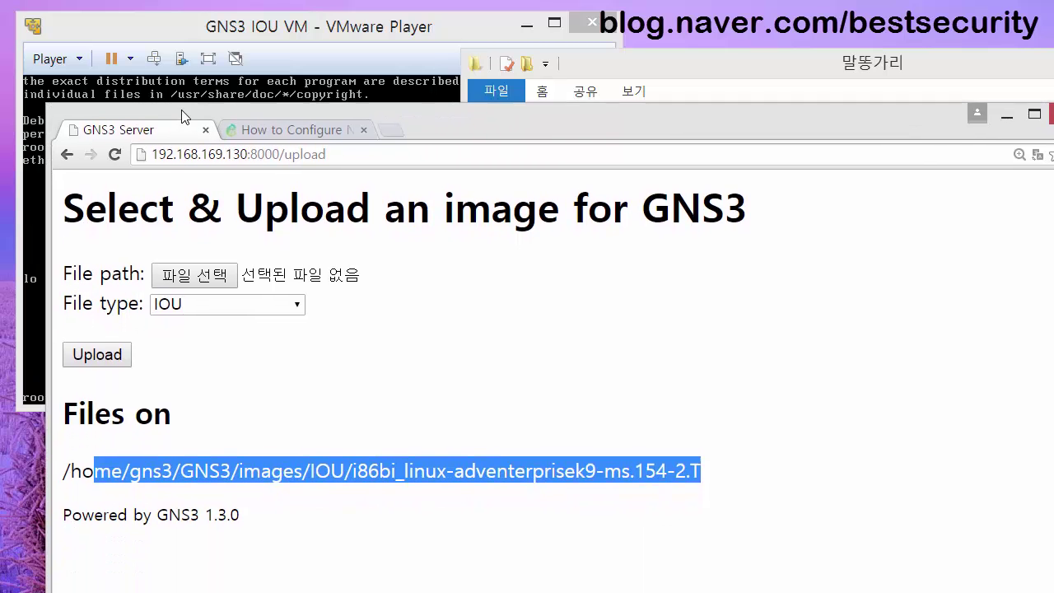
# Upload the i86bi_linux_l2-adventerprise-ms.nov11-2013-team_track image to the server.
pyautogui.click(200, 278)
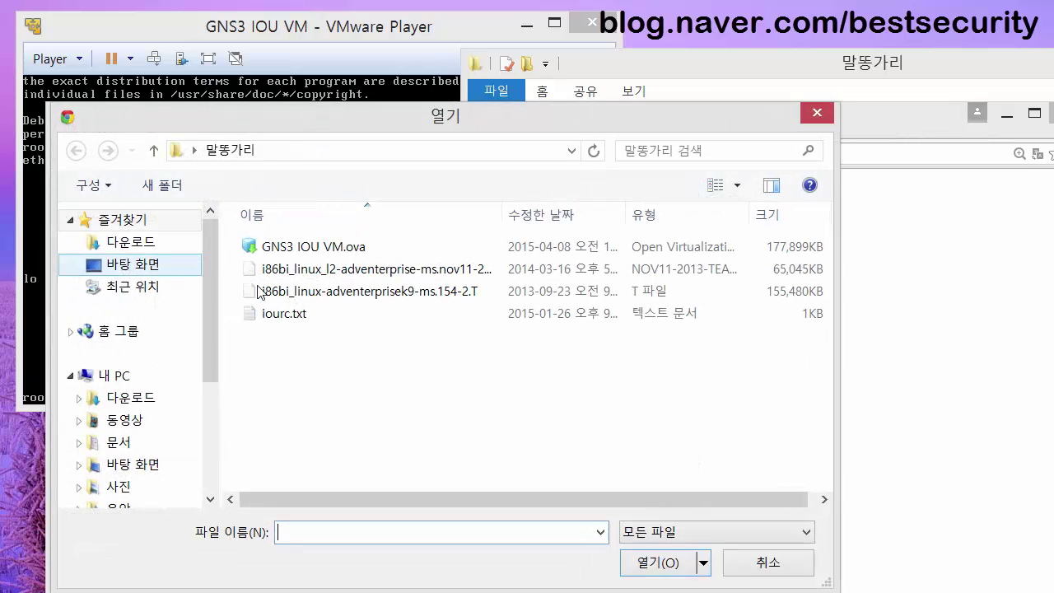
pyautogui.doubleClick(403, 277)
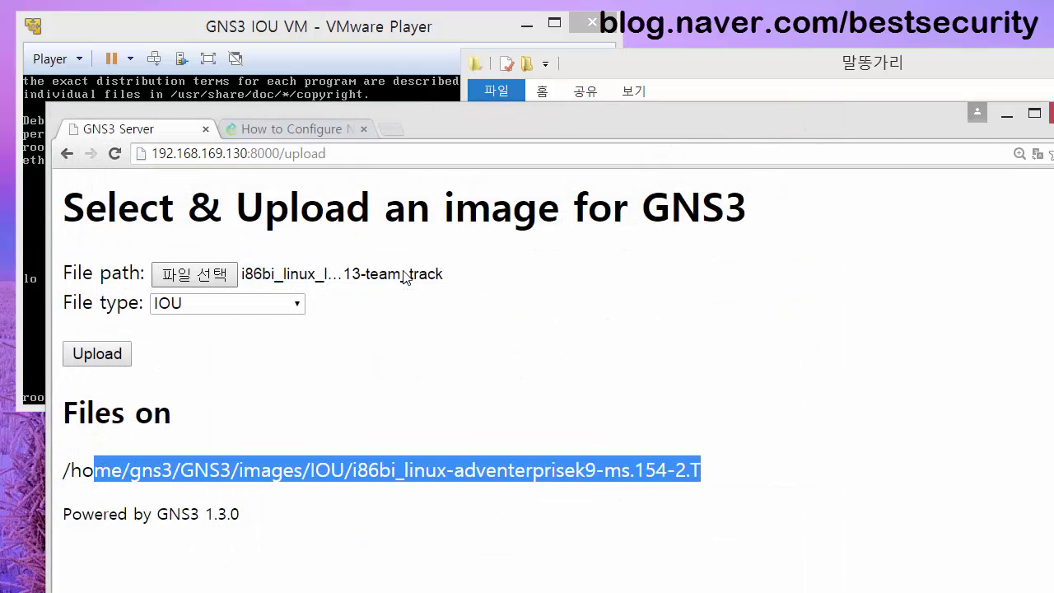
pyautogui.click(94, 360)
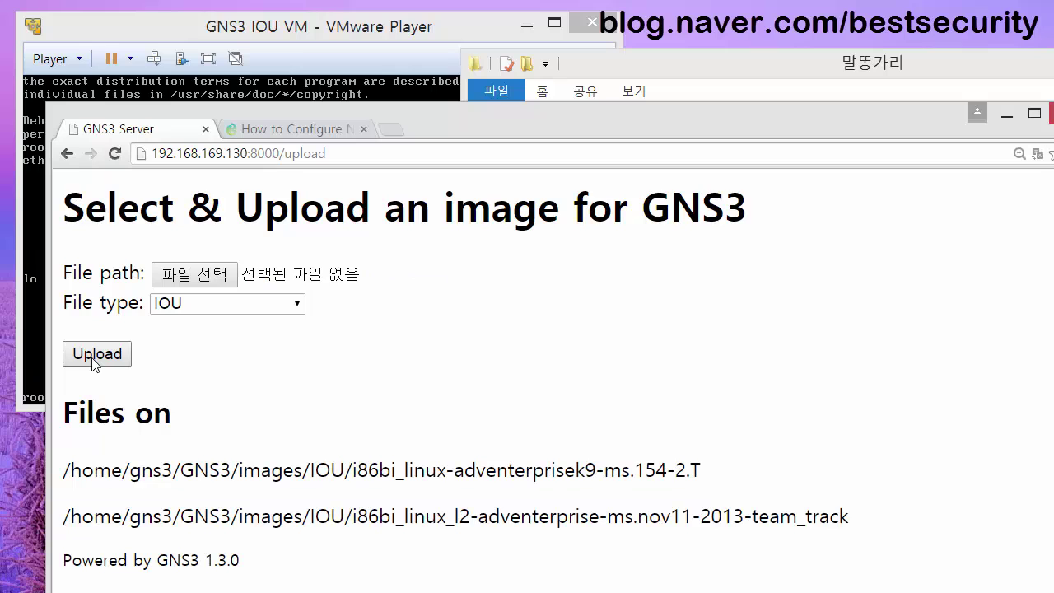
# Highlight the .154-2.T ending of the first image path, then move GNS3's startup console aside.
pyautogui.moveTo(196, 109); pyautogui.dragTo(173, 95)
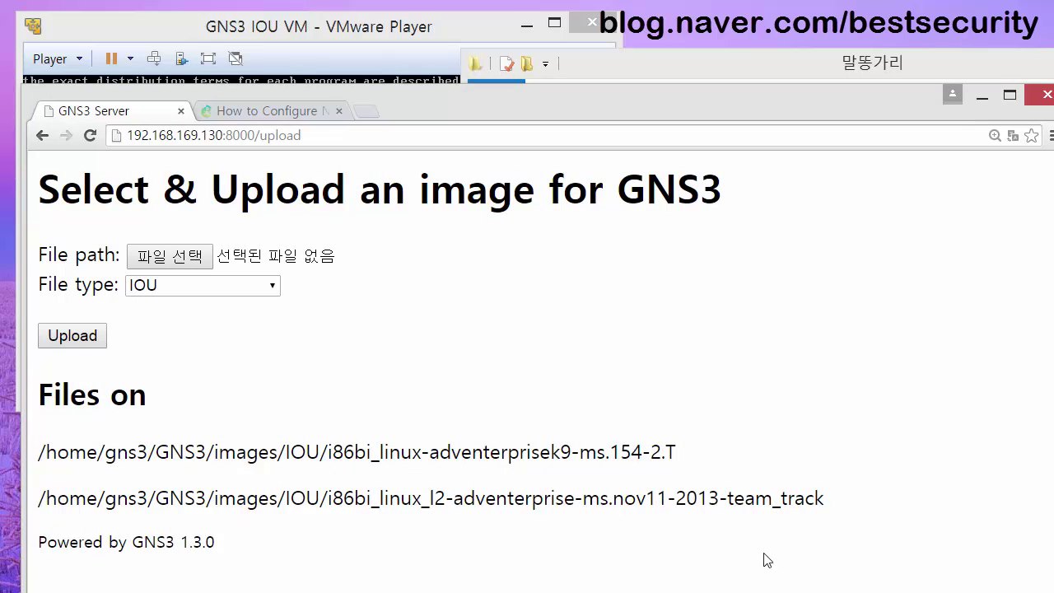
pyautogui.moveTo(674, 453); pyautogui.dragTo(608, 454)
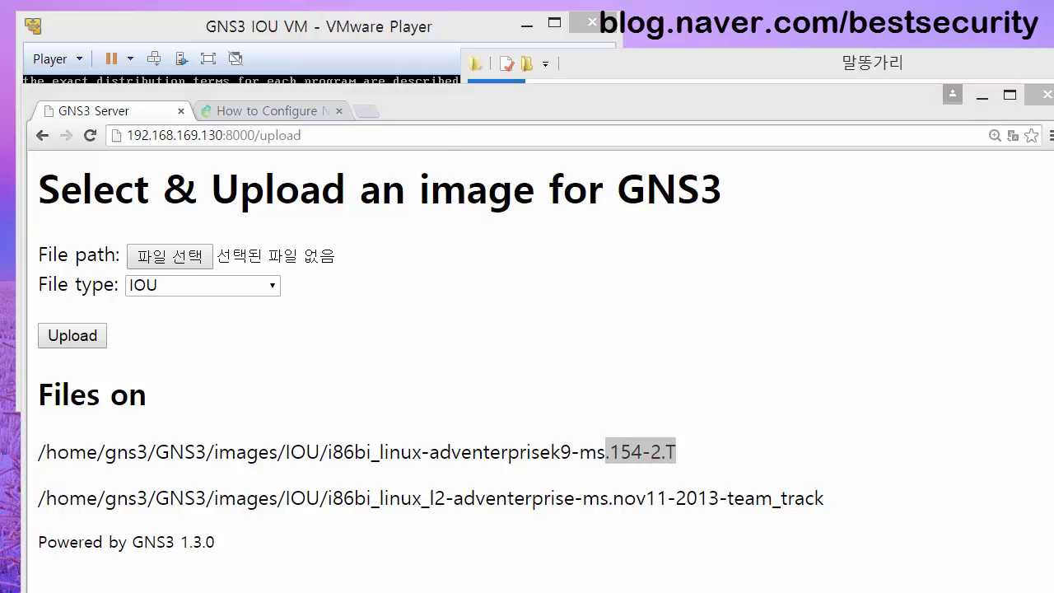
pyautogui.moveTo(159, 2); pyautogui.dragTo(659, 191)
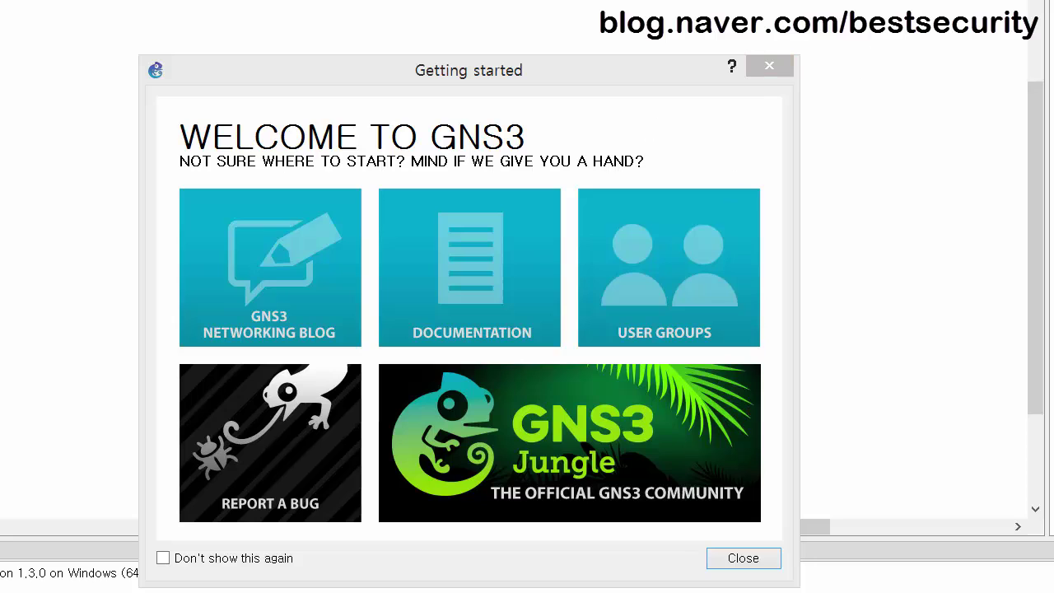
# Dismiss the Getting started screen and bind error, widen GNS3 to the screen edge, and reposition the browser.
pyautogui.click(748, 557)
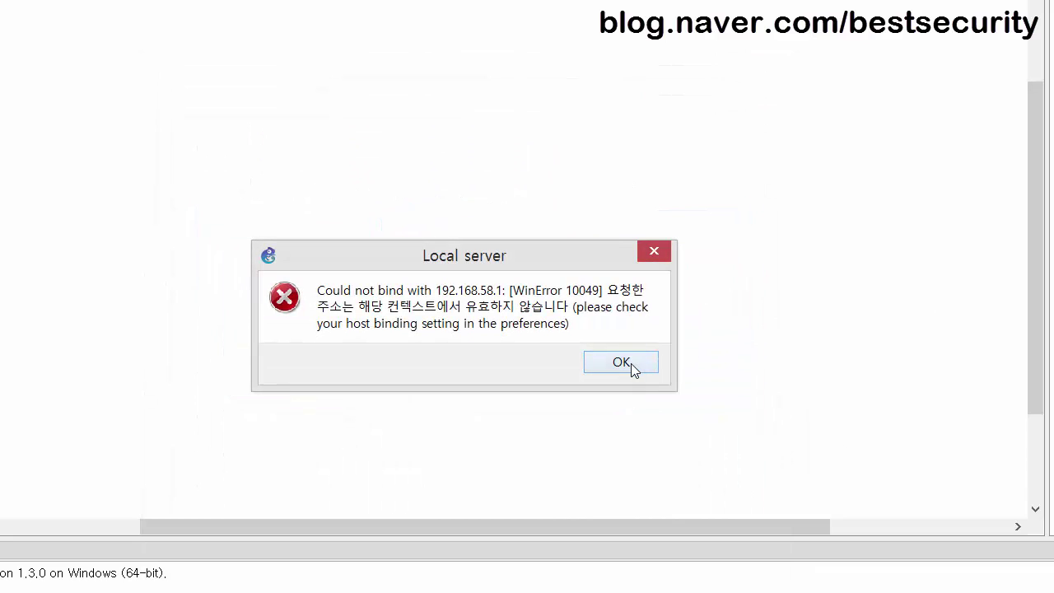
pyautogui.click(629, 364)
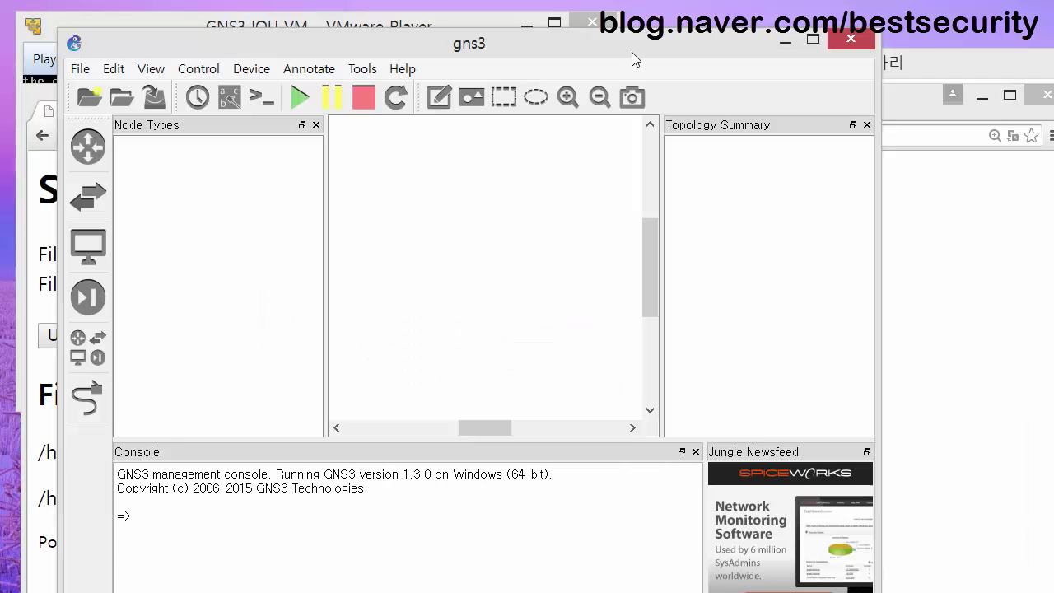
pyautogui.moveTo(327, 40); pyautogui.dragTo(297, 21)
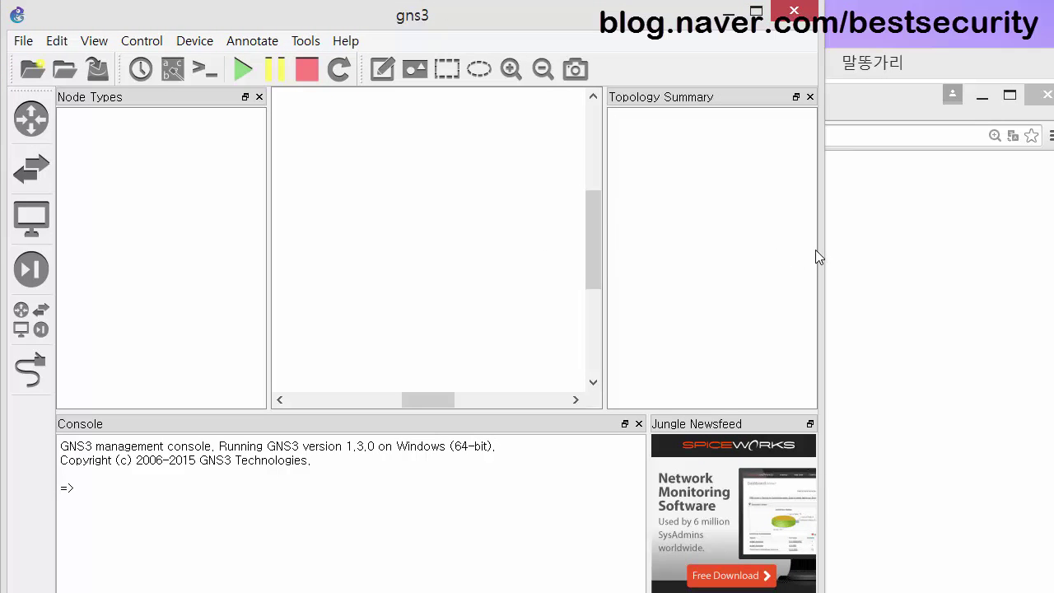
pyautogui.moveTo(821, 246); pyautogui.dragTo(1047, 238)
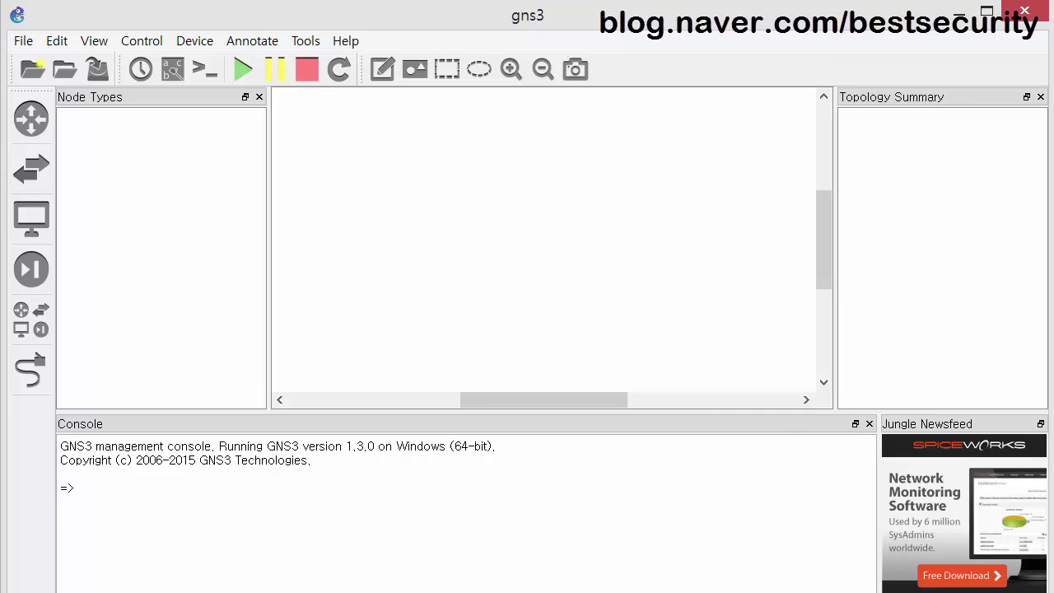
pyautogui.hotkey('alt', 'Tab')
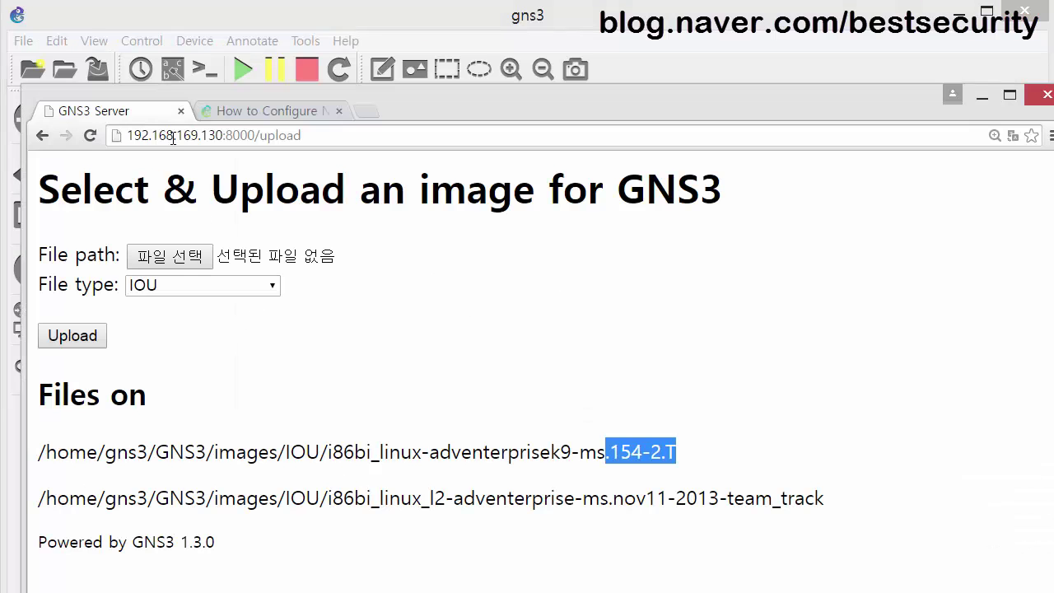
pyautogui.moveTo(315, 91); pyautogui.dragTo(445, 138)
# Bring GNS3 forward and open Edit > Preferences at the Server page.
pyautogui.click(80, 25)
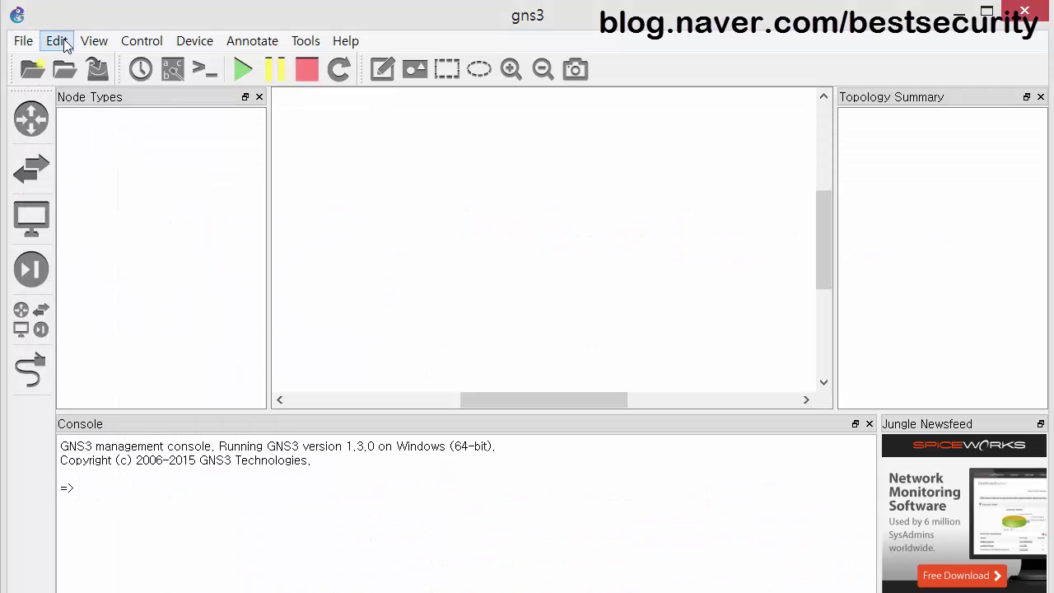
pyautogui.click(56, 40)
pyautogui.click(80, 112)
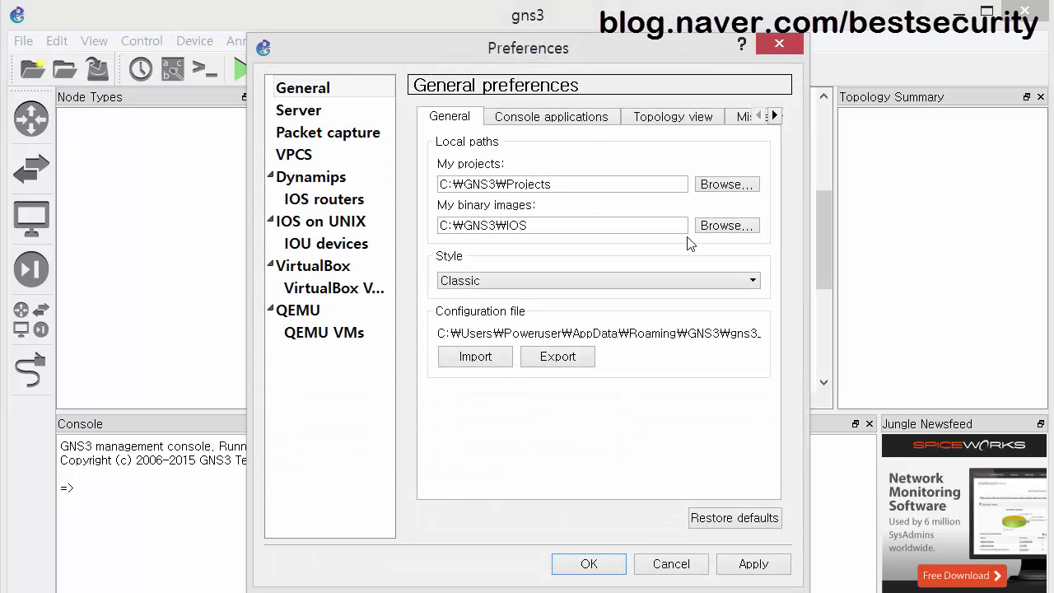
pyautogui.click(293, 110)
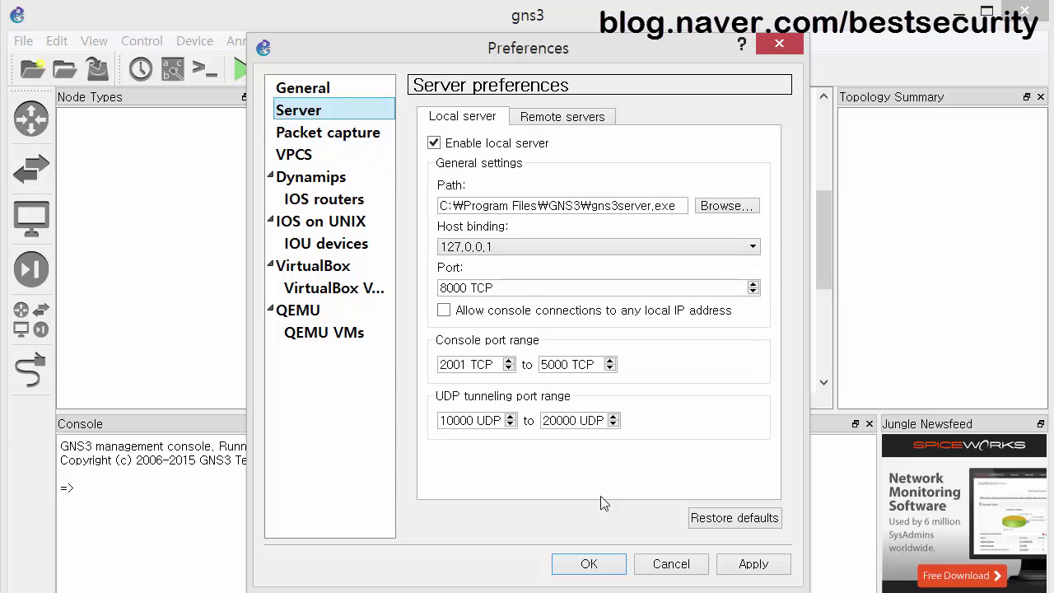
# Move the IOU VM terminal aside, then close and reopen the Server preferences.
pyautogui.hotkey('alt', 'Tab')
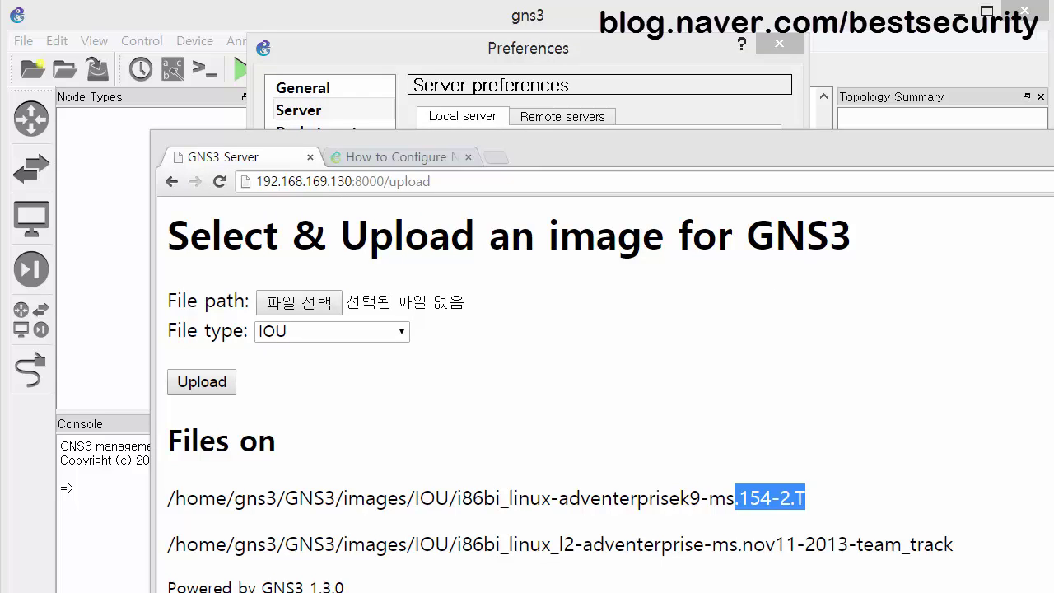
pyautogui.hotkey('alt', 'Tab')
pyautogui.moveTo(361, 61); pyautogui.dragTo(516, 283)
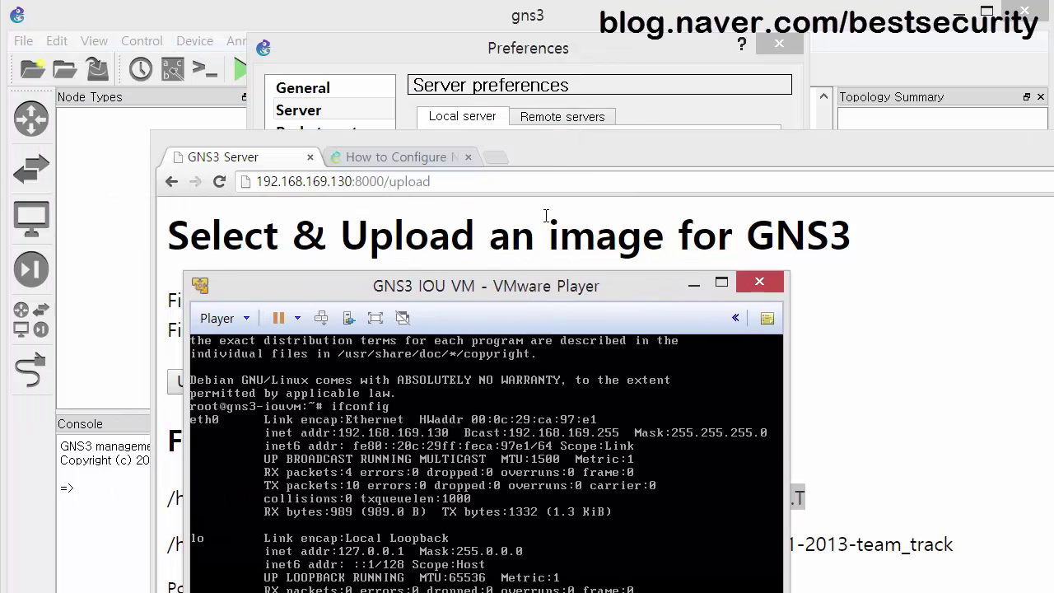
pyautogui.click(327, 58)
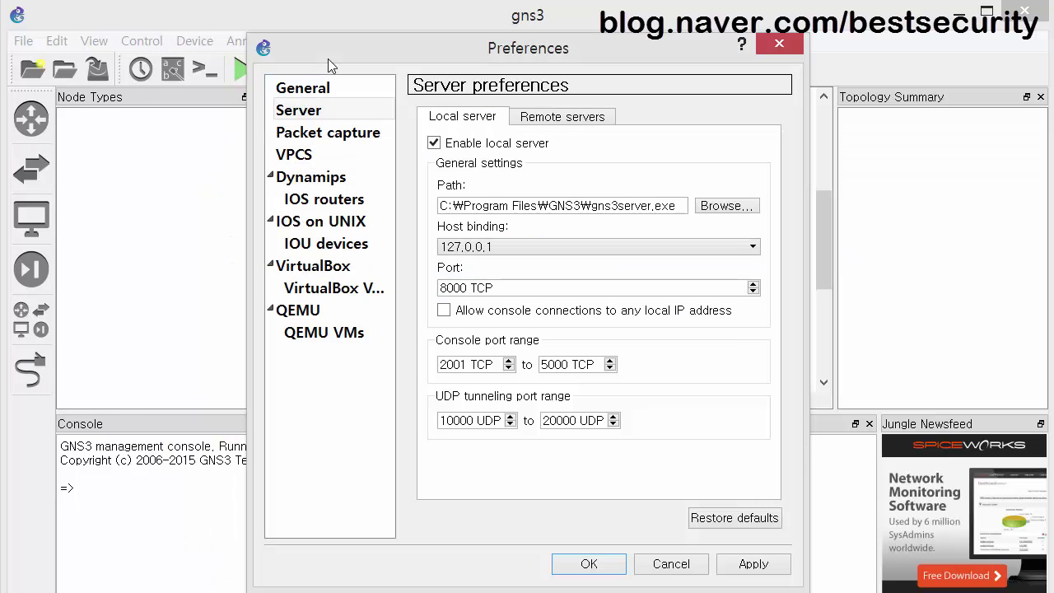
pyautogui.click(670, 565)
pyautogui.click(57, 40)
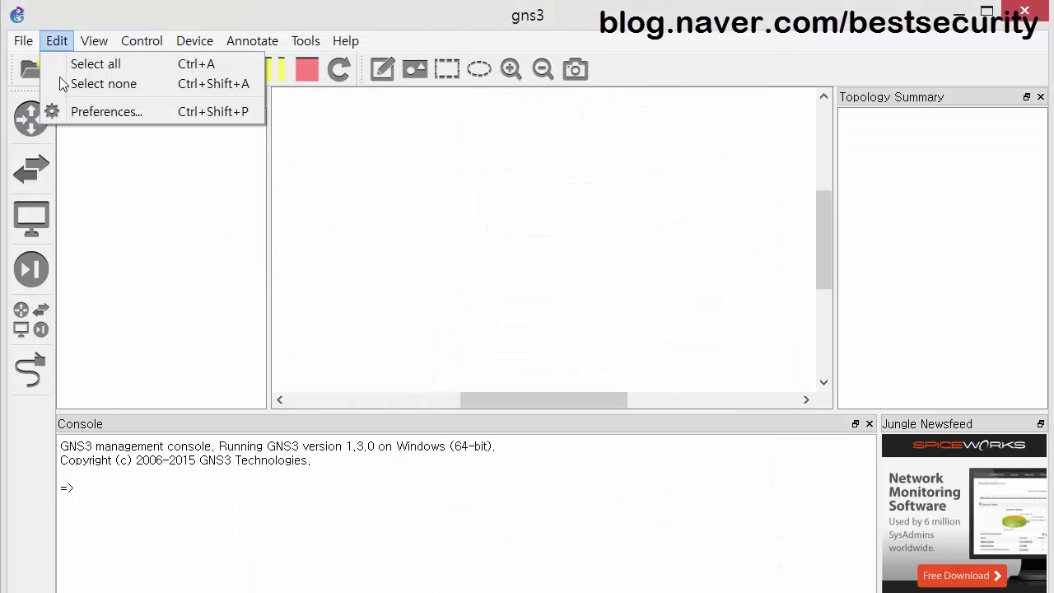
pyautogui.click(74, 112)
pyautogui.click(304, 115)
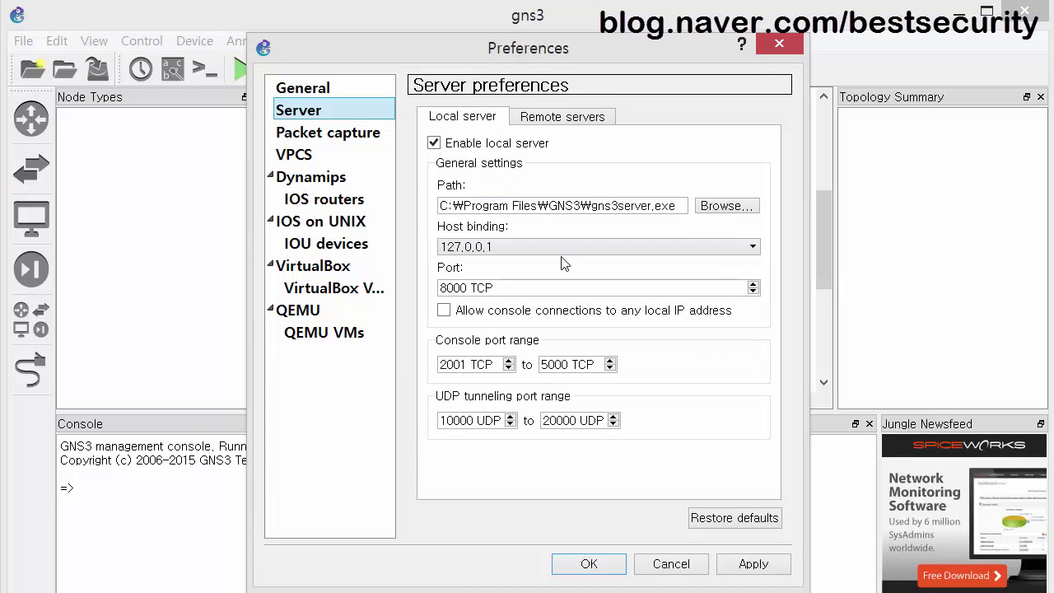
# Bind the local server host to 192.168.169.1 and apply it.
pyautogui.click(505, 253)
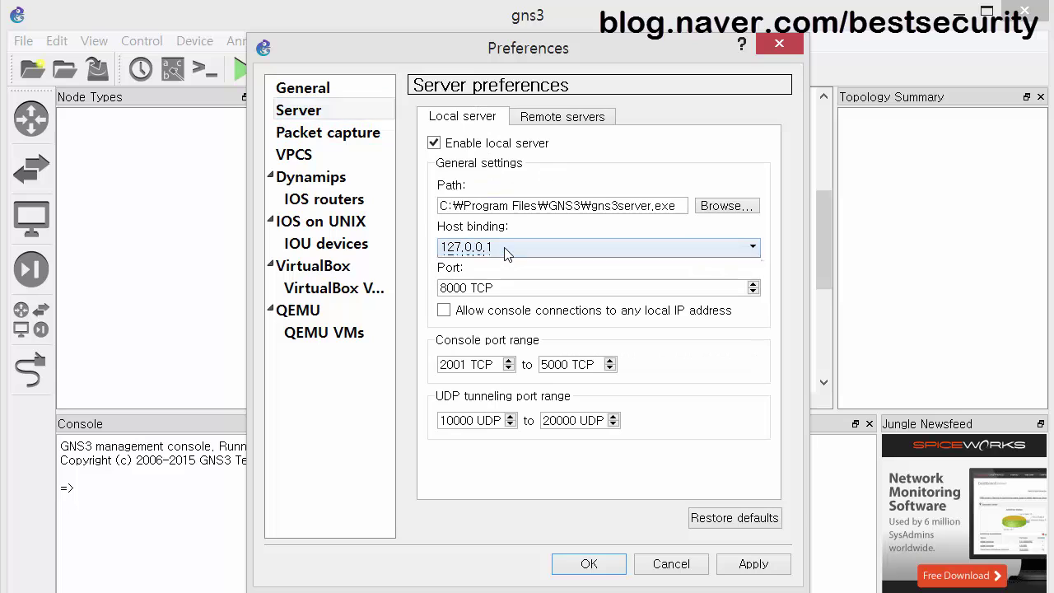
pyautogui.click(505, 247)
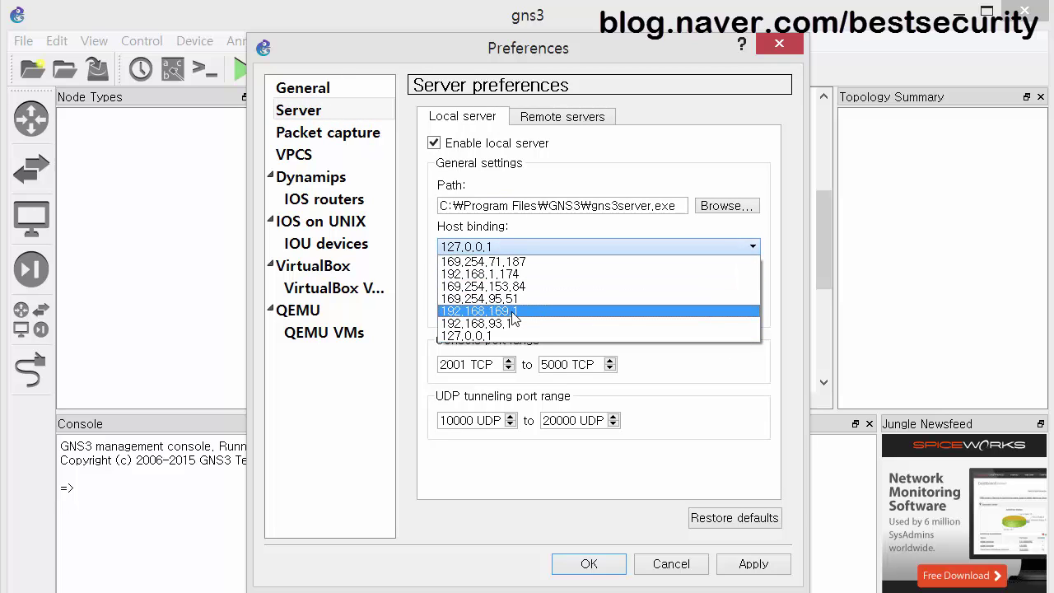
pyautogui.click(514, 312)
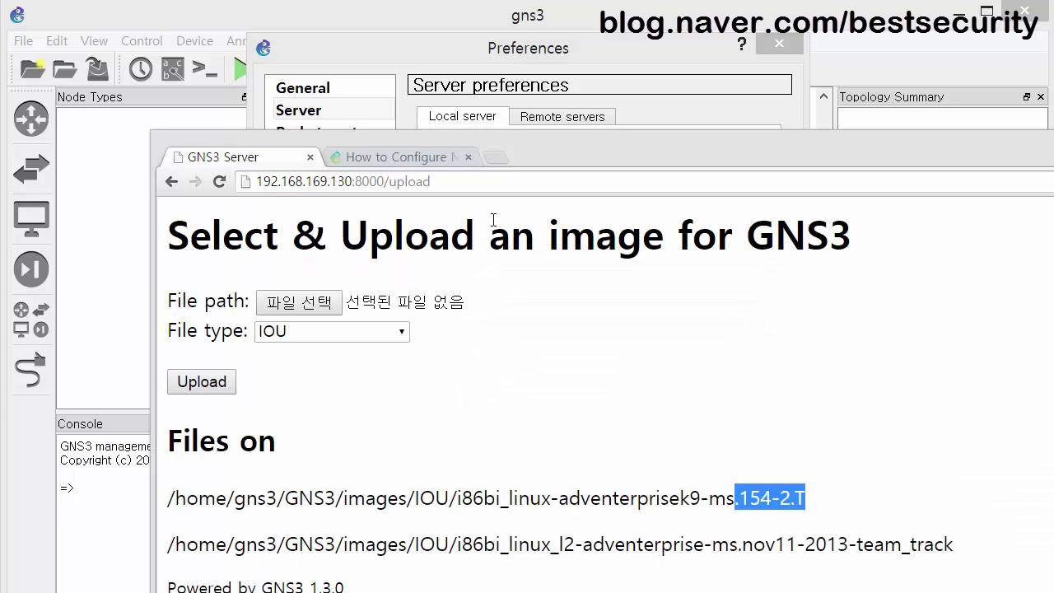
pyautogui.moveTo(363, 173)
pyautogui.mouseDown()
pyautogui.moveTo(282, 159)
pyautogui.moveTo(265, 199)
pyautogui.moveTo(309, 199)
pyautogui.moveTo(327, 172)
pyautogui.moveTo(316, 158)
pyautogui.moveTo(263, 162)
pyautogui.moveTo(280, 209)
pyautogui.moveTo(315, 194)
pyautogui.moveTo(316, 176)
pyautogui.mouseUp()
pyautogui.press('Escape')
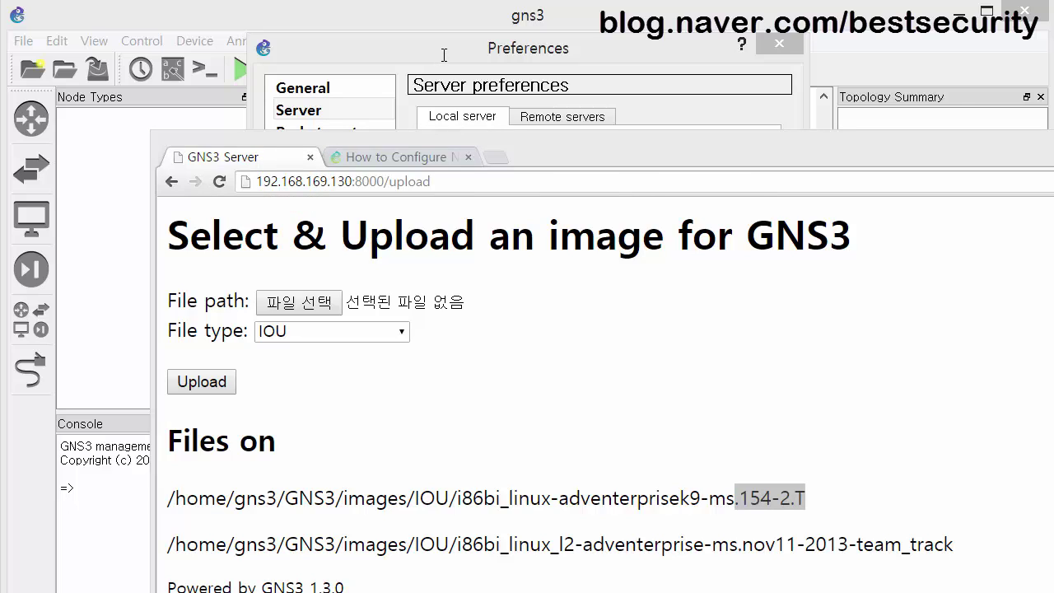
pyautogui.click(444, 55)
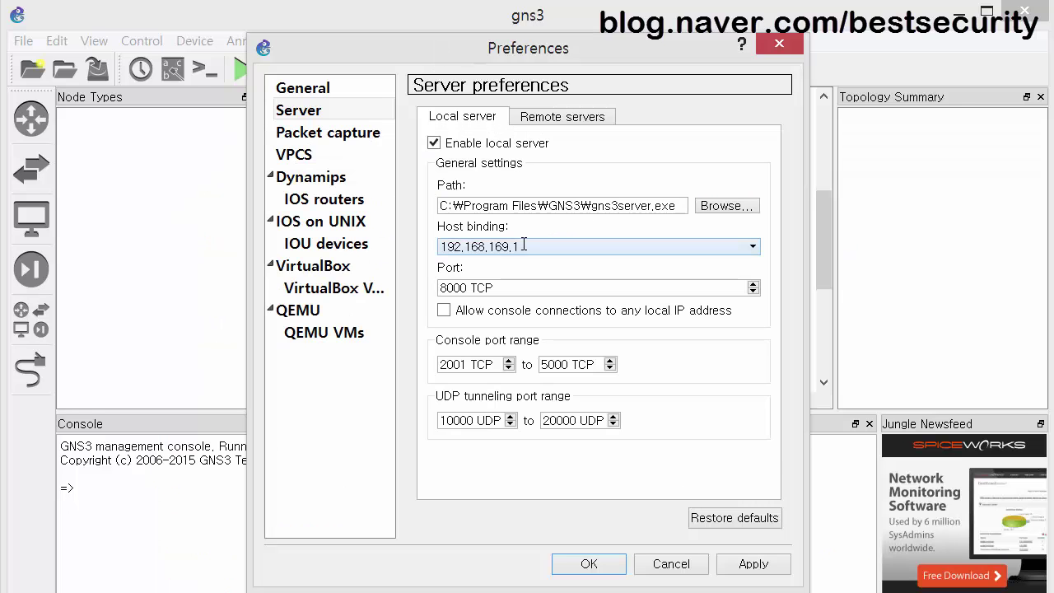
pyautogui.click(752, 564)
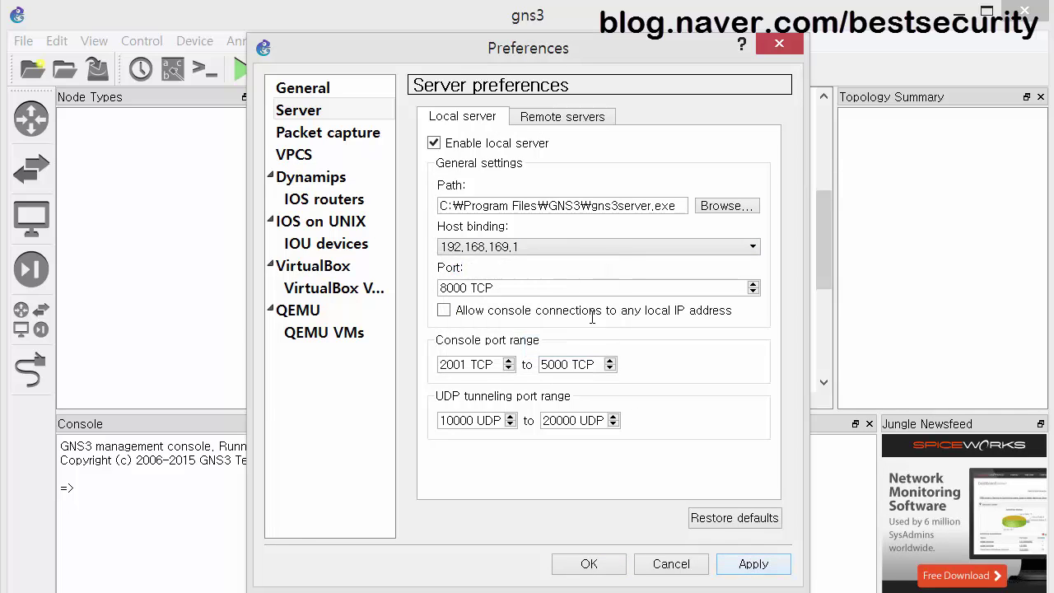
# Copy the VM's IP from the upload page and remove old remote server 192.168.58.132.
pyautogui.click(575, 117)
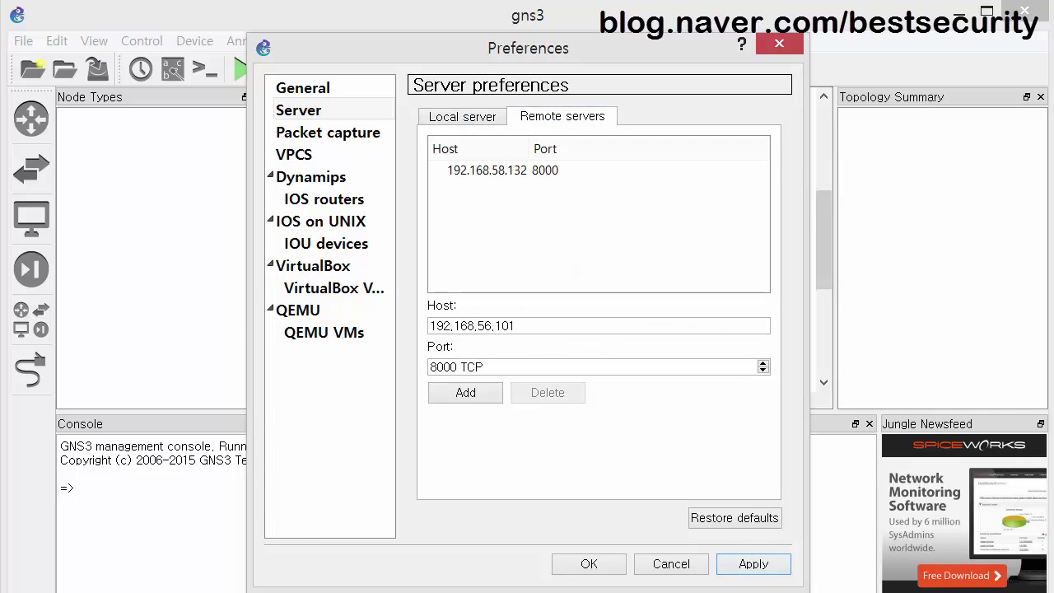
pyautogui.hotkey('alt', 'Tab')
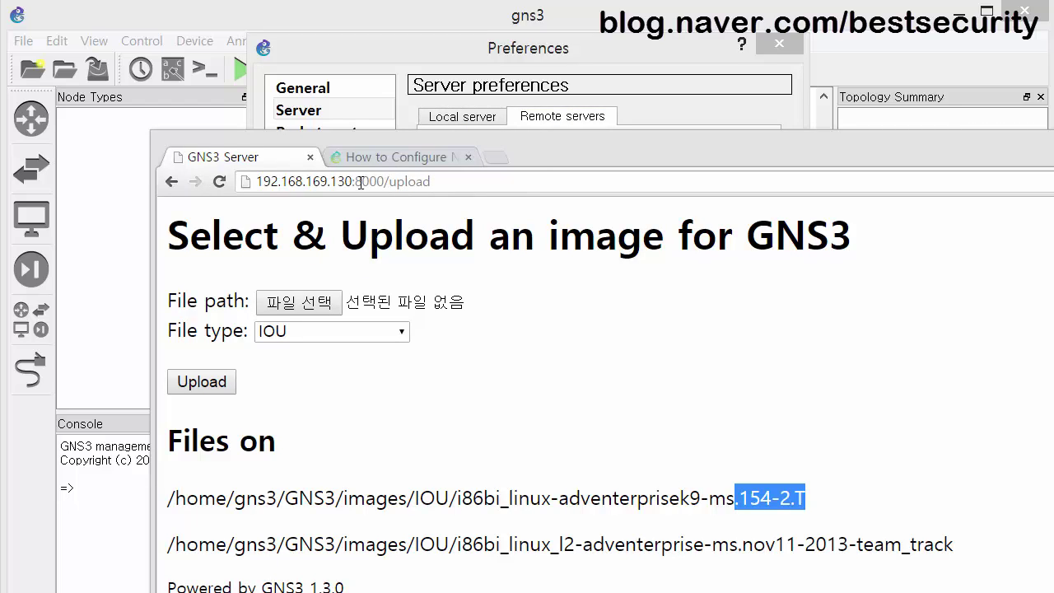
pyautogui.moveTo(354, 182); pyautogui.dragTo(219, 182)
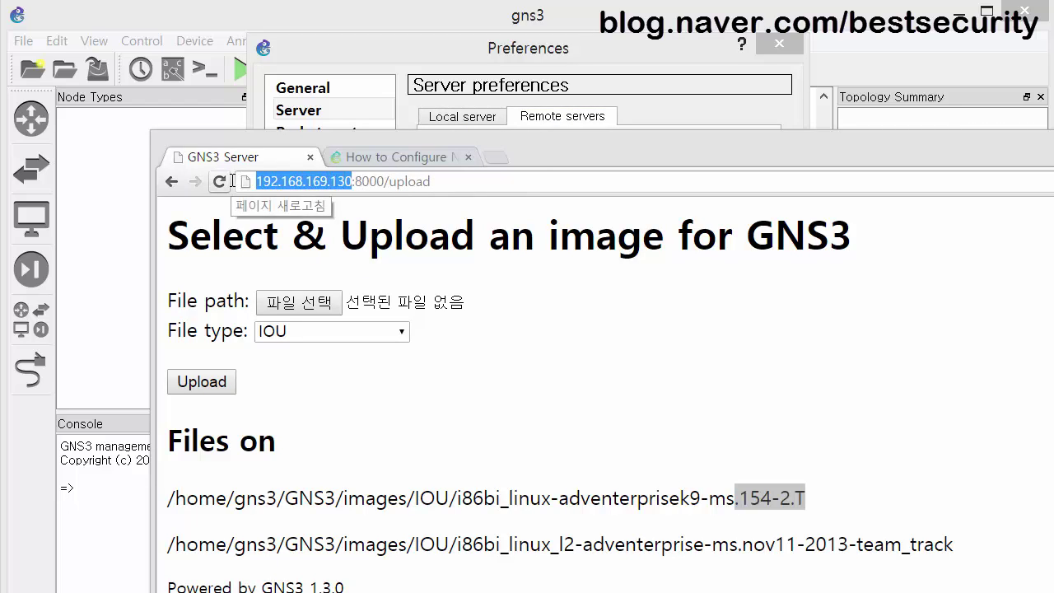
pyautogui.click(463, 54)
pyautogui.click(556, 170)
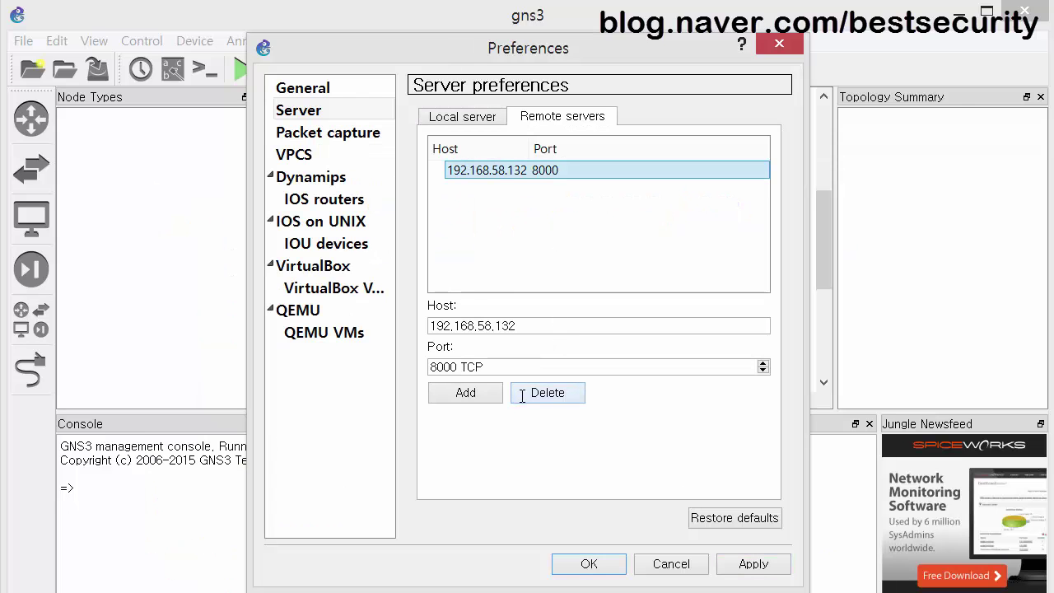
pyautogui.click(520, 393)
pyautogui.click(542, 332)
pyautogui.click(753, 563)
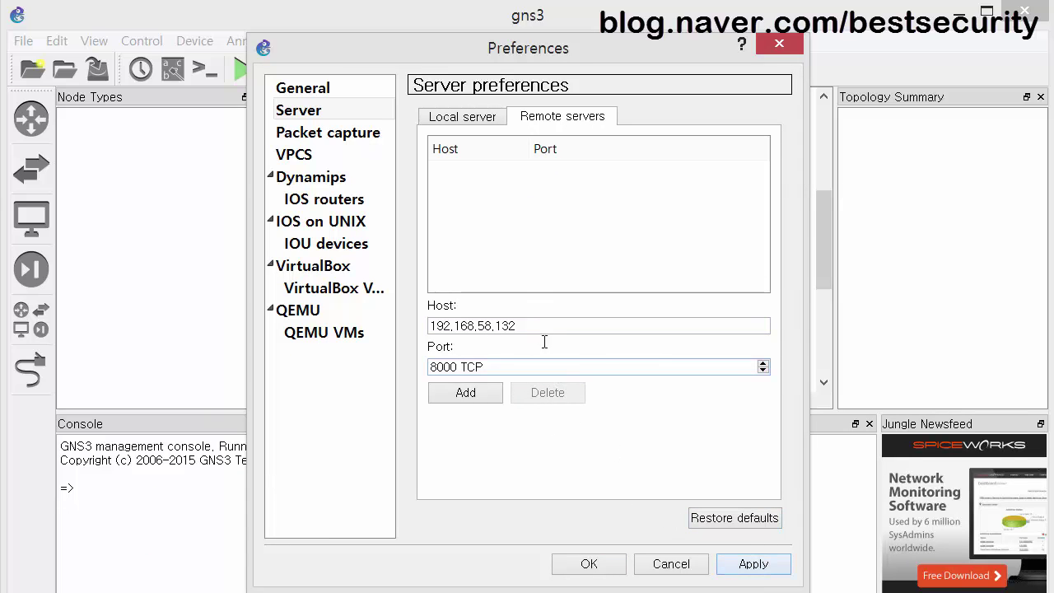
# Enter host 192.168.169.130 with port 8000 and add it as a remote server.
pyautogui.moveTo(550, 329); pyautogui.dragTo(392, 317)
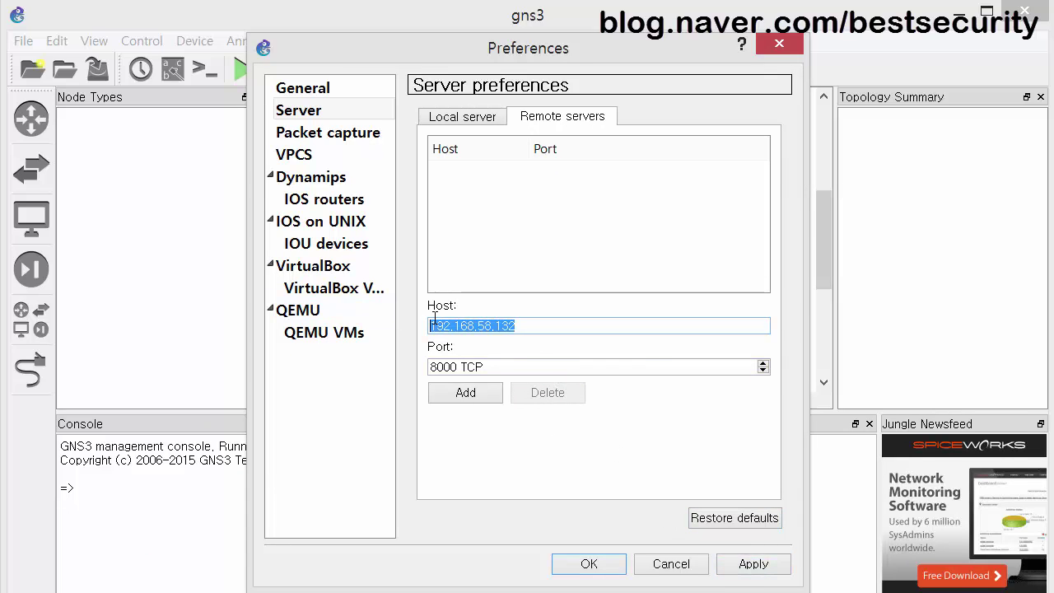
pyautogui.write('http://192,168,169,130/')
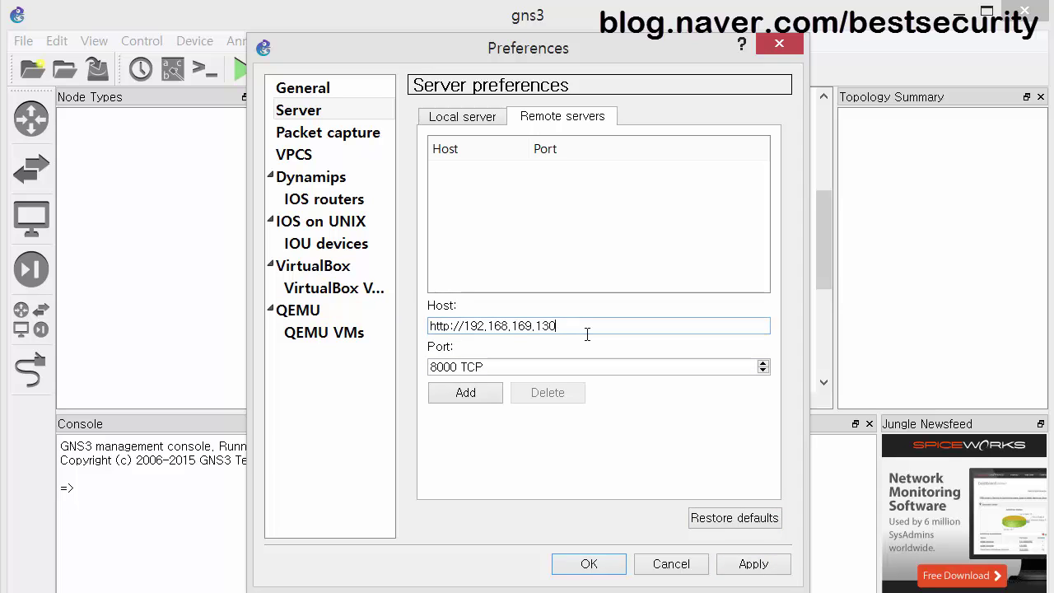
pyautogui.press('BackSpace')
pyautogui.press('BackSpace')
pyautogui.press('BackSpace')
pyautogui.press('BackSpace')
pyautogui.press('BackSpace')
pyautogui.press('BackSpace')
pyautogui.press('BackSpace')
pyautogui.press('BackSpace')
pyautogui.press('BackSpace')
pyautogui.press('BackSpace')
pyautogui.press('BackSpace')
pyautogui.press('BackSpace')
pyautogui.press('BackSpace')
pyautogui.press('BackSpace')
pyautogui.press('BackSpace')
pyautogui.press('BackSpace')
pyautogui.press('BackSpace')
pyautogui.press('BackSpace')
pyautogui.press('BackSpace')
pyautogui.press('BackSpace')
pyautogui.write('192,168,169,13')
pyautogui.hotkey('alt', 'Tab')
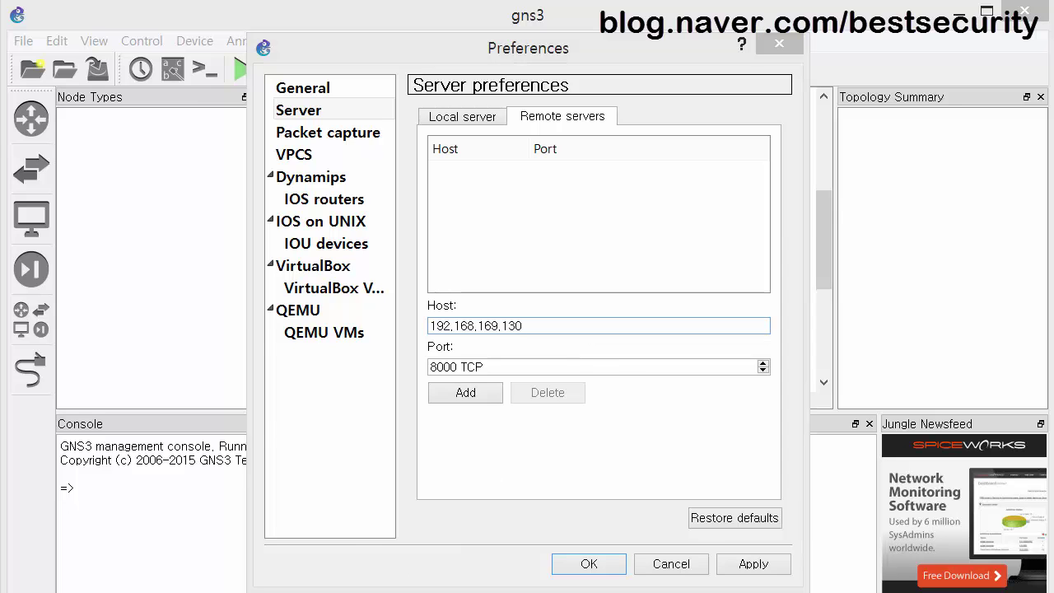
pyautogui.hotkey('alt', 'Tab')
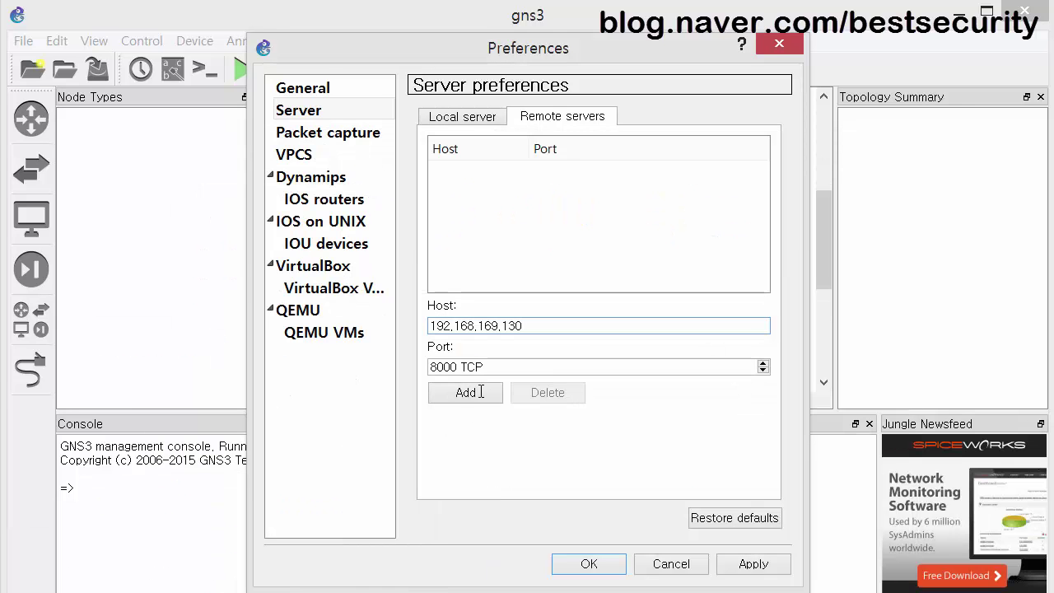
pyautogui.click(466, 393)
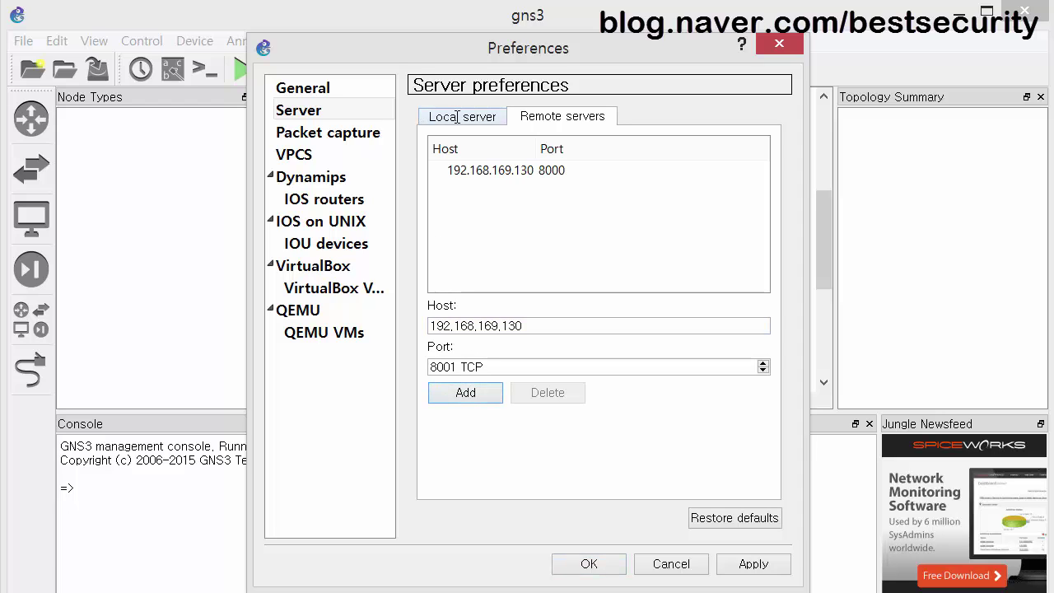
# Verify the 192.168.169.130 remote server entry and apply the server settings.
pyautogui.click(457, 116)
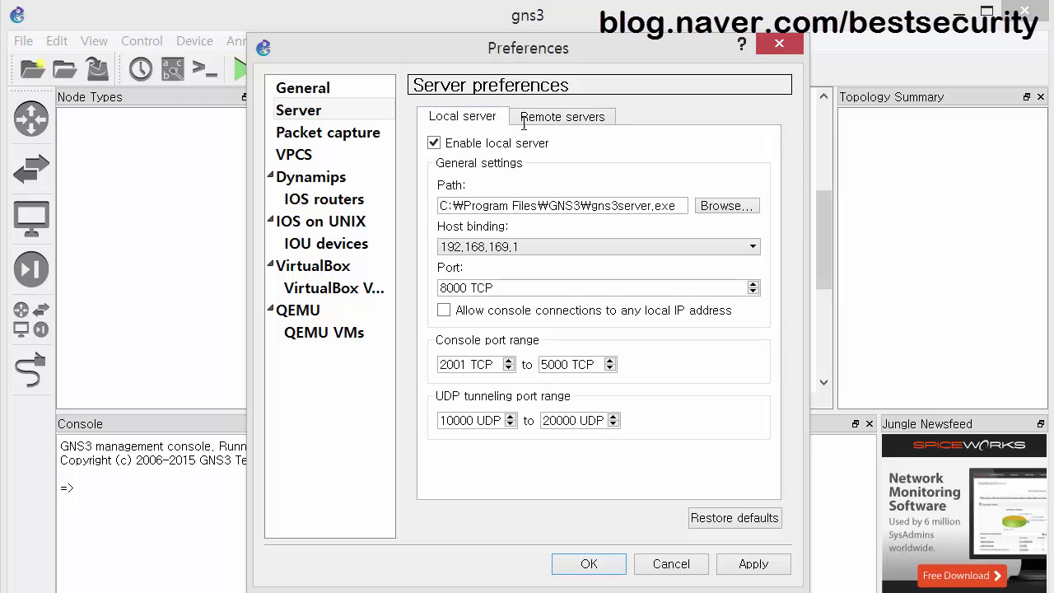
pyautogui.click(575, 120)
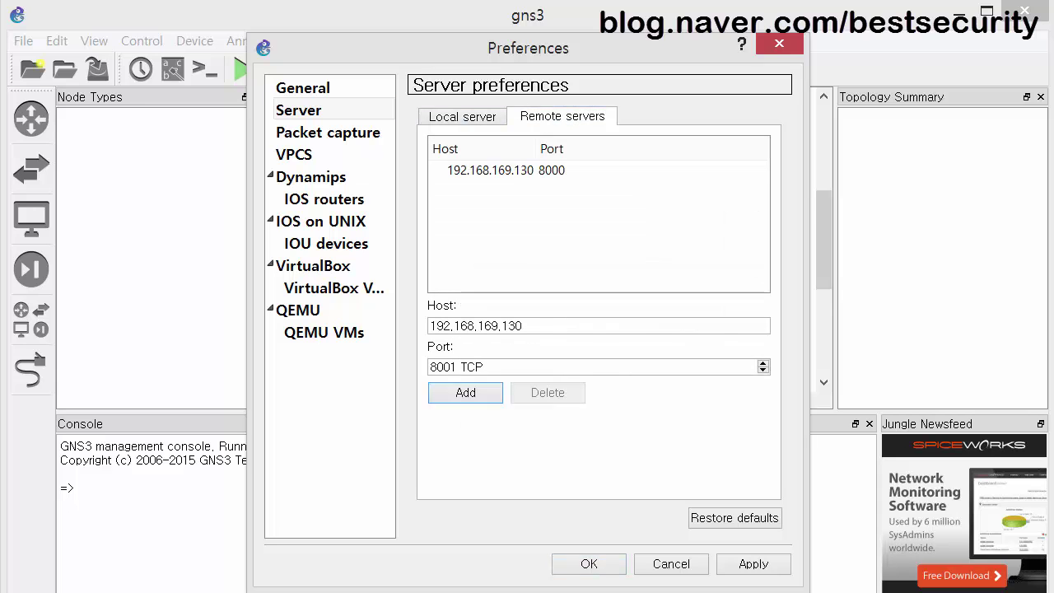
pyautogui.hotkey('alt', 'Tab')
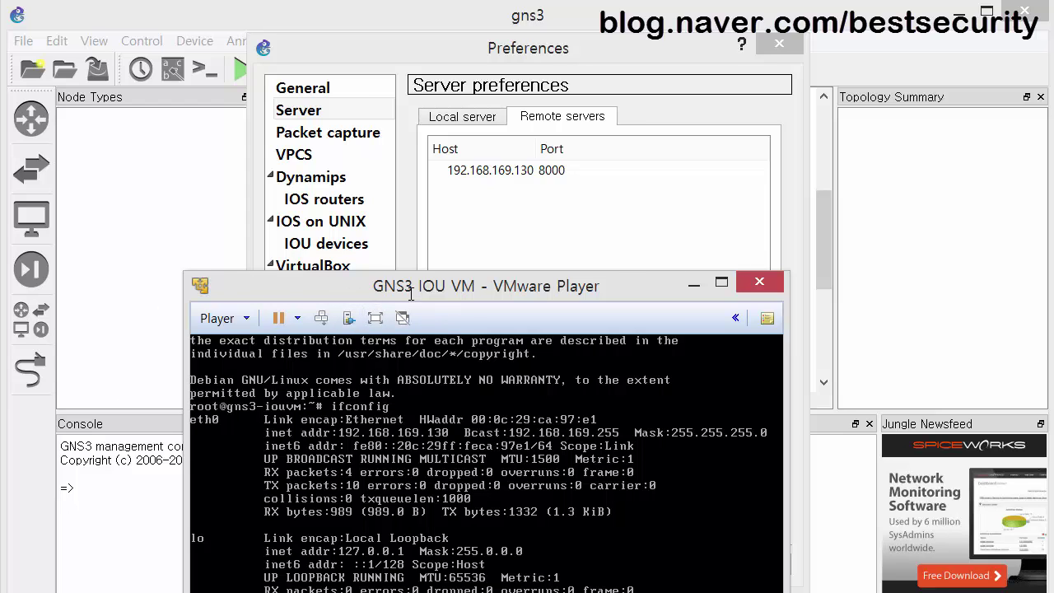
pyautogui.moveTo(410, 295); pyautogui.dragTo(363, 209)
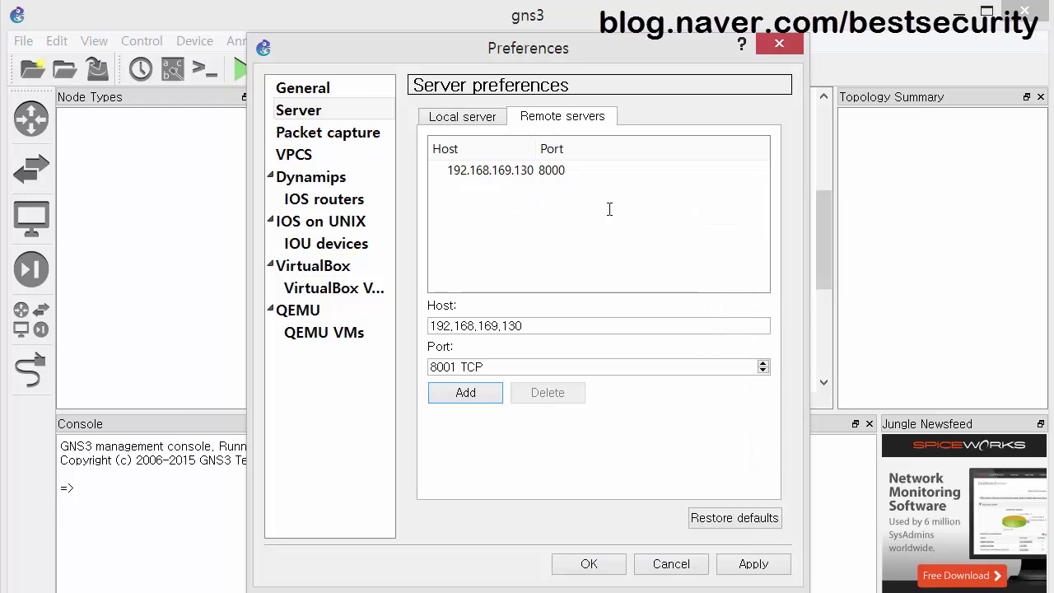
pyautogui.hotkey('alt', 'Tab')
pyautogui.click(552, 169)
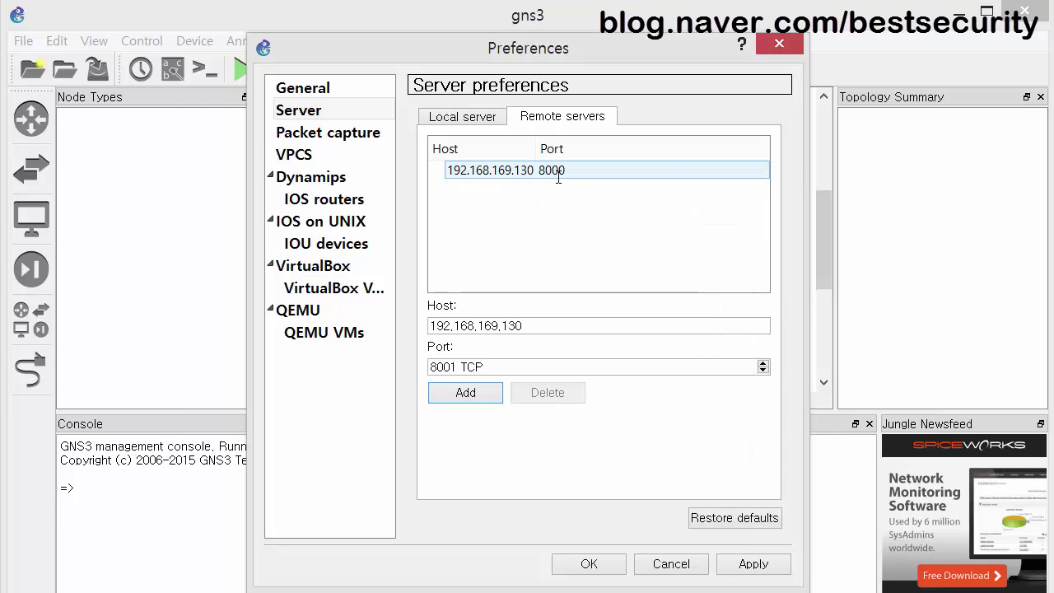
pyautogui.click(736, 559)
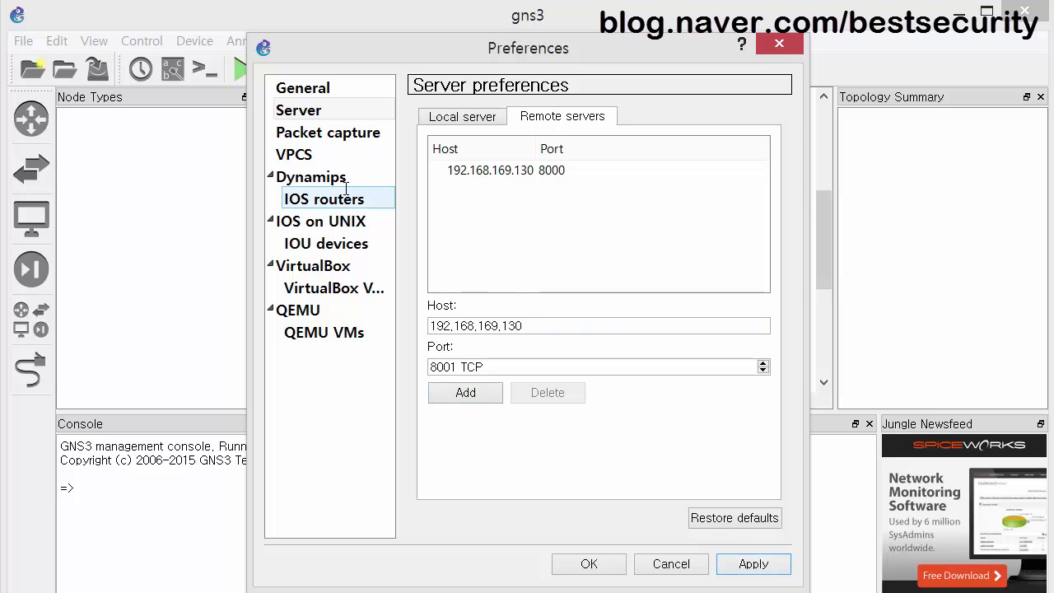
pyautogui.click(346, 227)
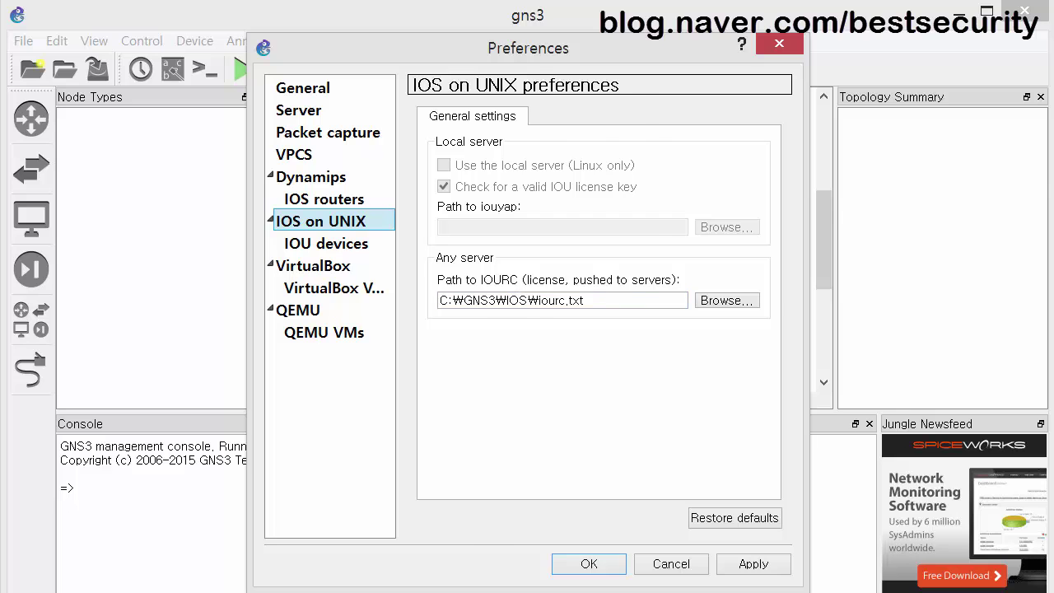
# Choose C:\GNS3\IOS\iourc.txt as the IOURC path, then view the IOU device templates.
pyautogui.hotkey('alt', 'Tab')
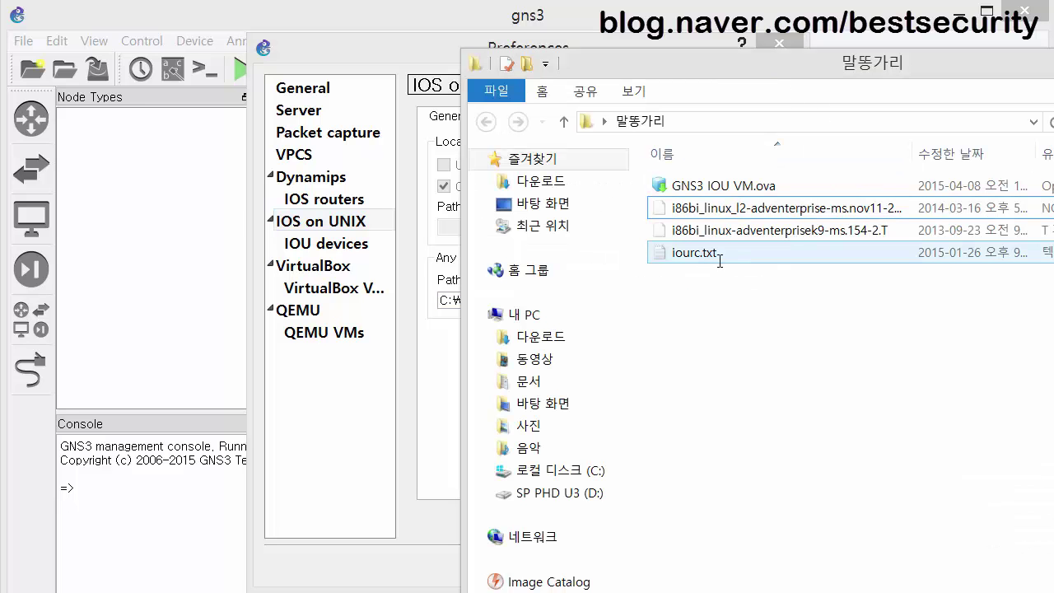
pyautogui.click(392, 56)
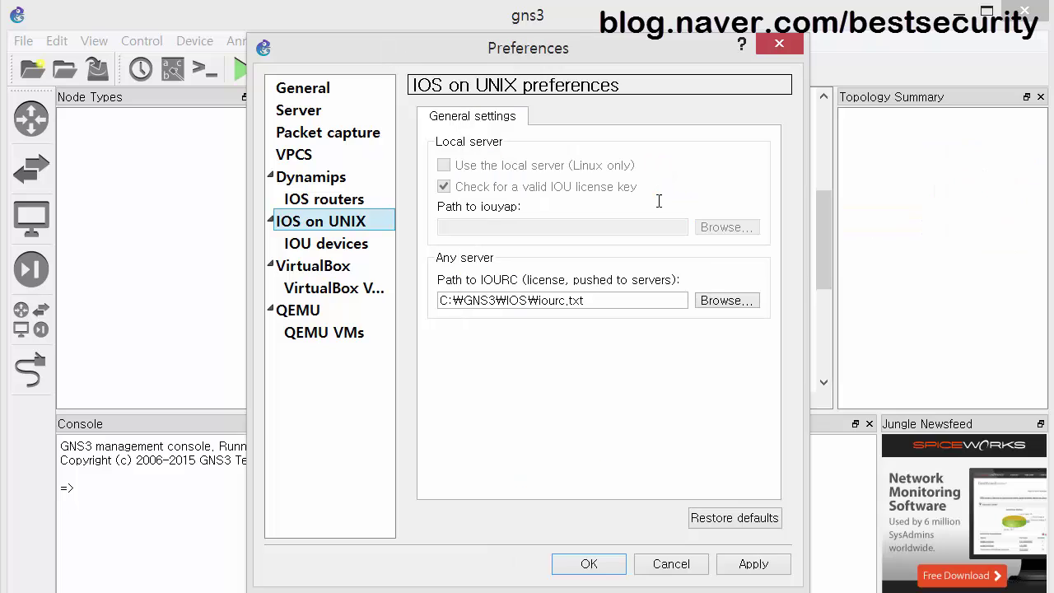
pyautogui.click(711, 301)
pyautogui.doubleClick(484, 208)
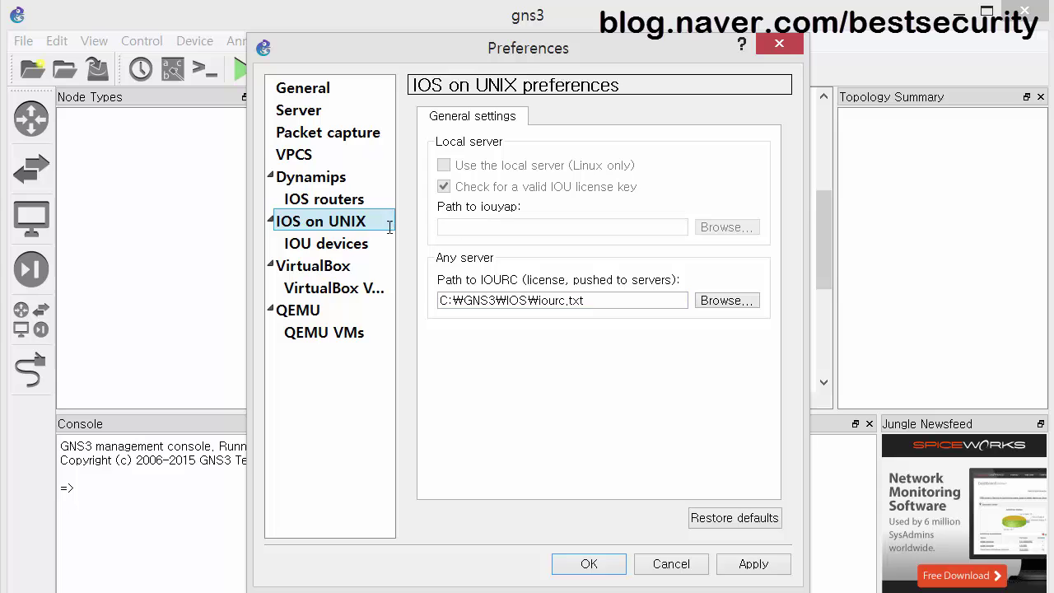
pyautogui.click(349, 245)
# Delete the old L3 Device IOU template and apply the removal.
pyautogui.click(498, 123)
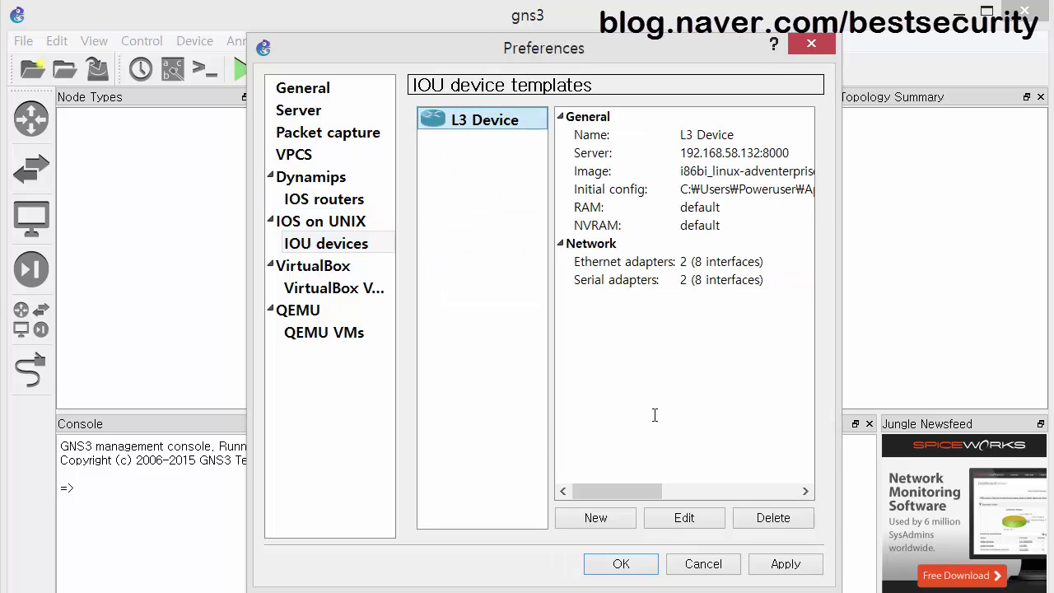
pyautogui.click(747, 520)
pyautogui.click(783, 566)
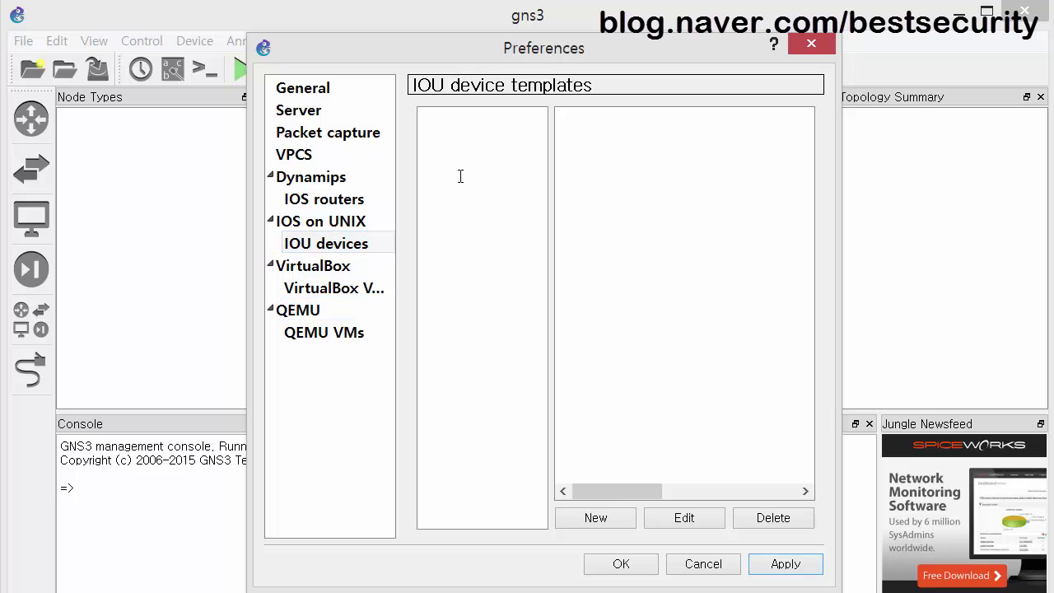
# Copy the first IOU image path from the server's upload page.
pyautogui.hotkey('alt', 'Tab')
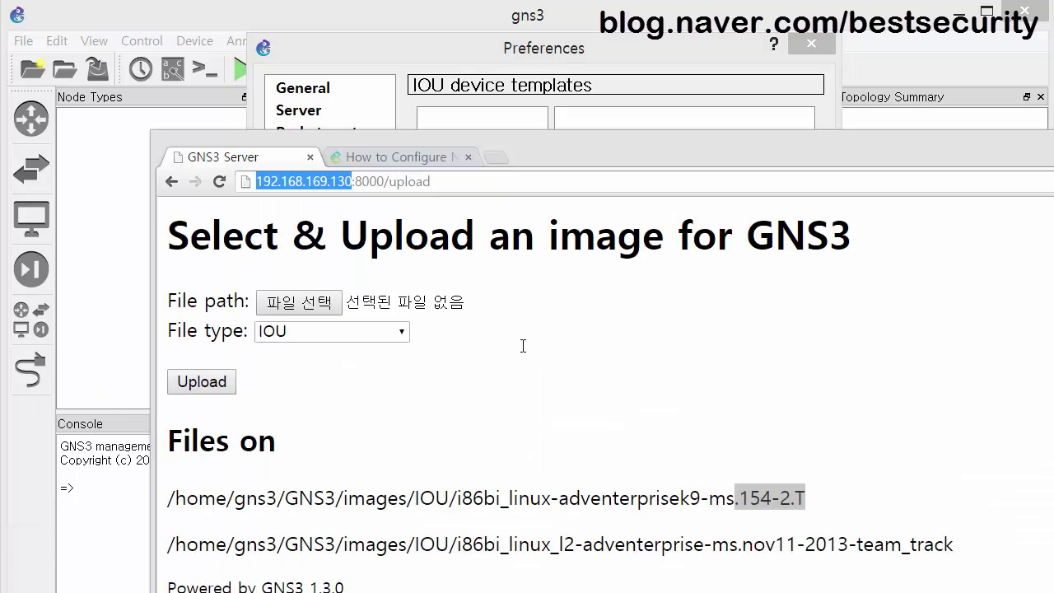
pyautogui.moveTo(284, 142); pyautogui.dragTo(210, 74)
pyautogui.click(696, 437)
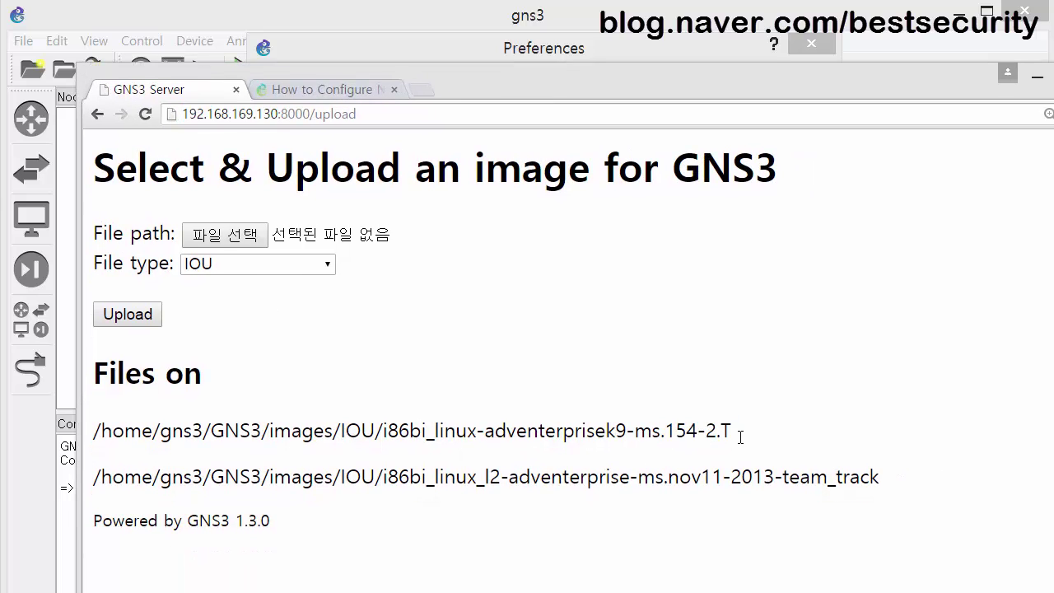
pyautogui.moveTo(732, 429); pyautogui.dragTo(94, 429)
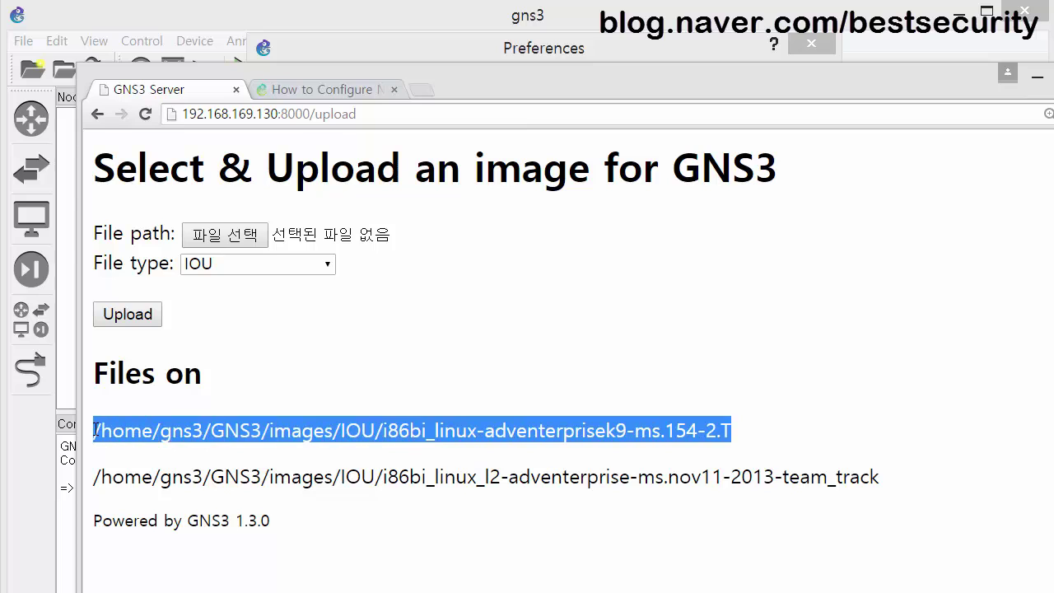
pyautogui.rightClick(127, 429)
pyautogui.click(165, 440)
# Start a new IOU template on the remote server named L3 Device and paste the image path.
pyautogui.click(558, 51)
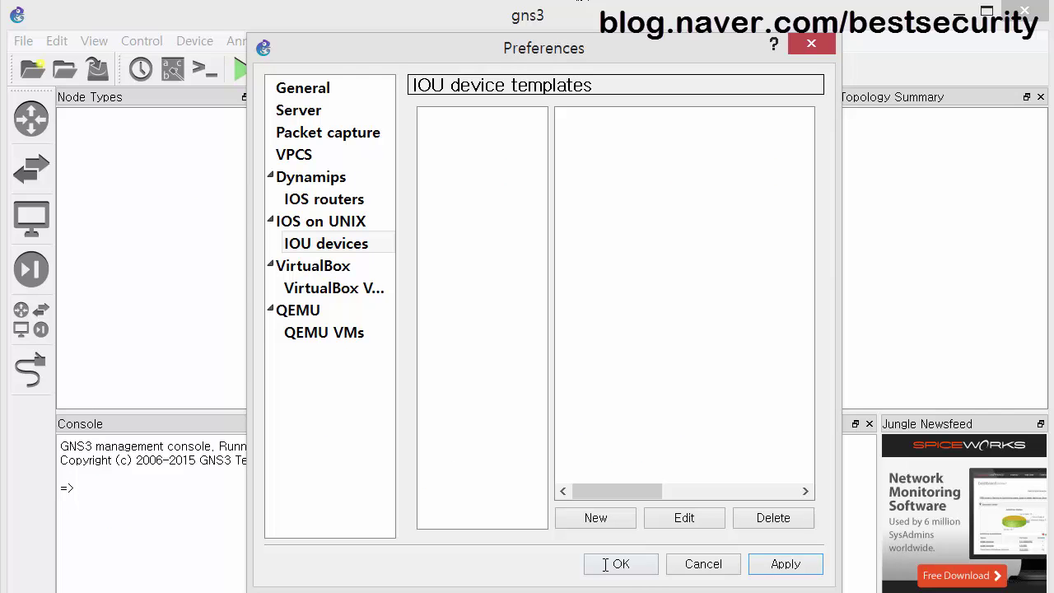
pyautogui.click(607, 518)
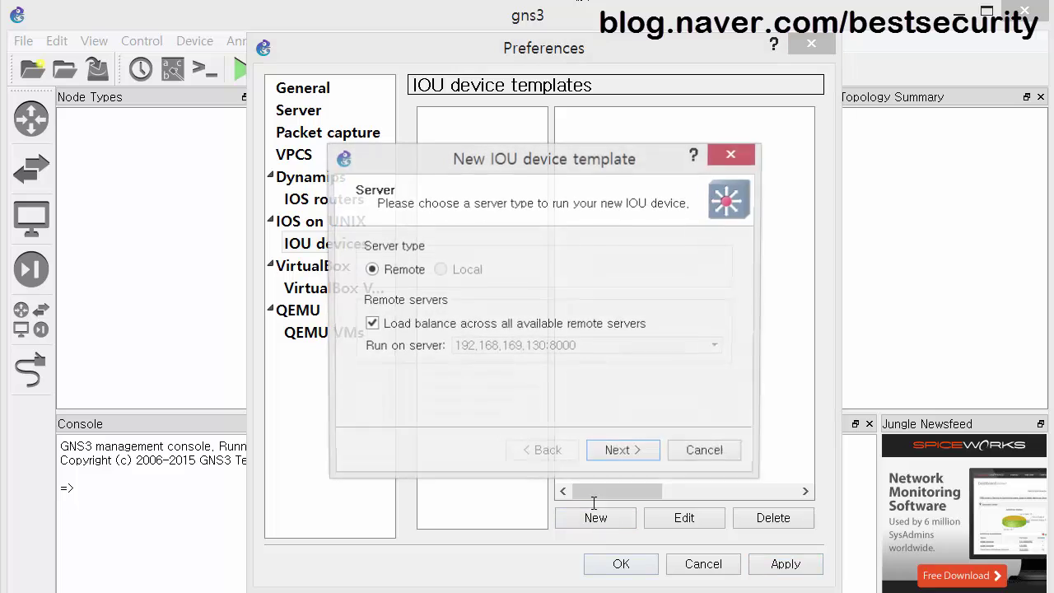
pyautogui.click(617, 451)
pyautogui.click(706, 346)
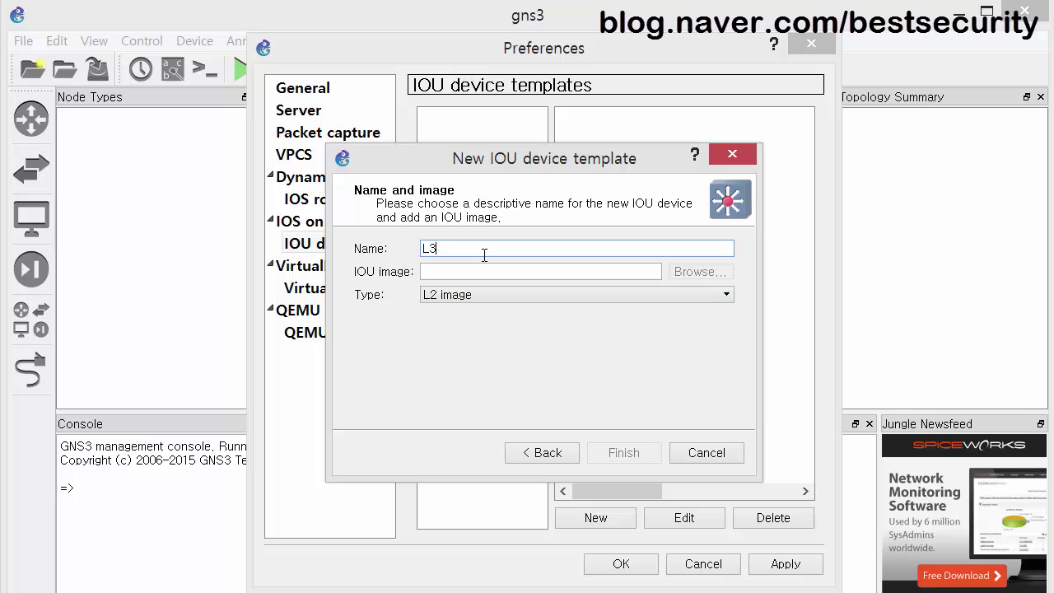
pyautogui.write('L3 Device')
pyautogui.hotkey('ctrl', 'v')
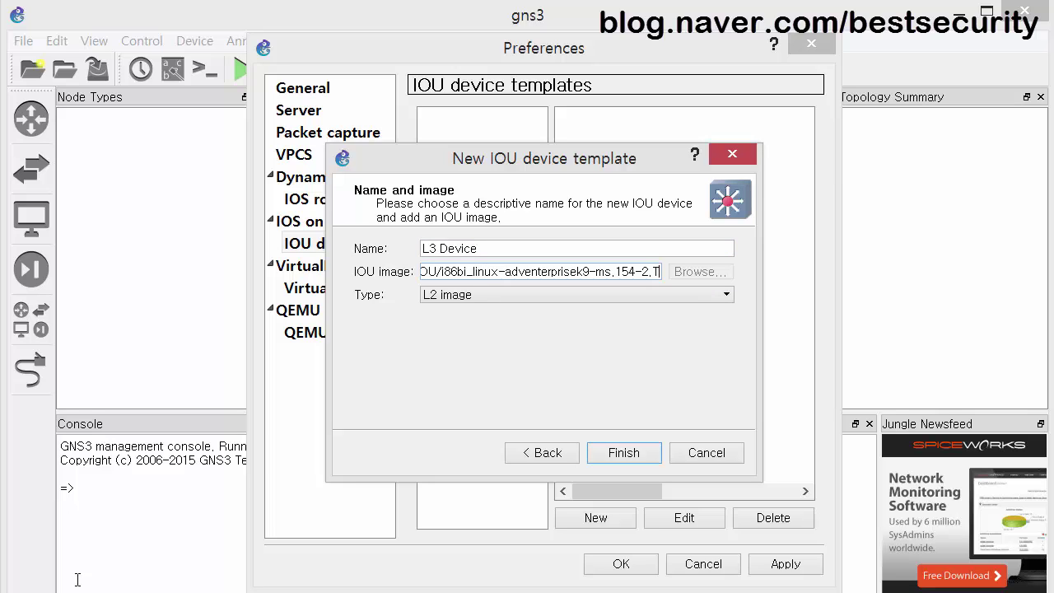
# Paste the full i86bi_linux-adventerprisek9 path, set type to L3 image, and finish the template.
pyautogui.hotkey('alt', 'Tab')
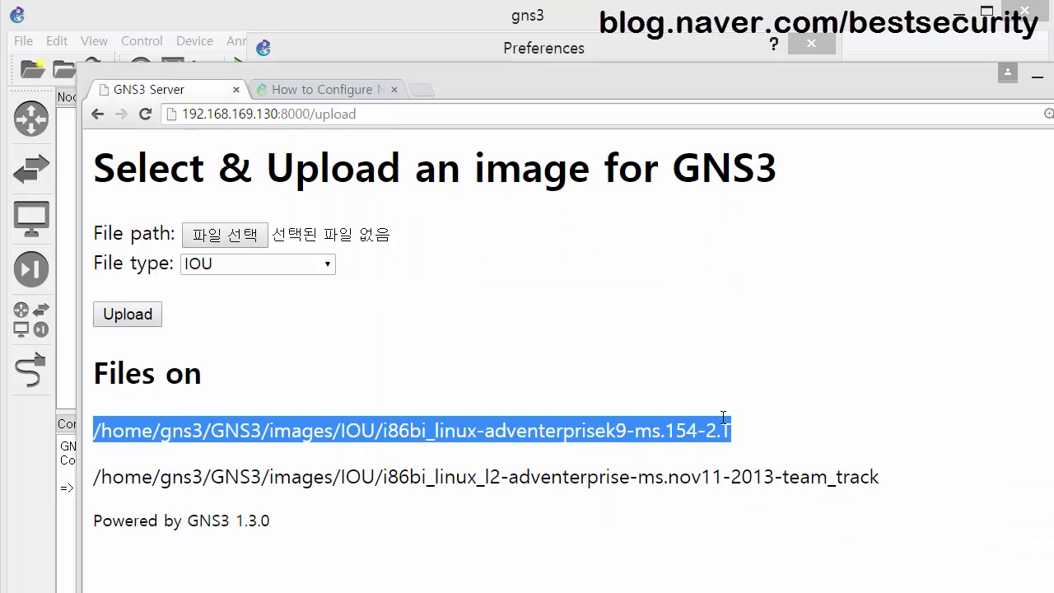
pyautogui.click(745, 420)
pyautogui.moveTo(731, 426); pyautogui.dragTo(55, 416)
pyautogui.hotkey('ctrl', 'c')
pyautogui.click(481, 57)
pyautogui.hotkey('ctrl', 'v')
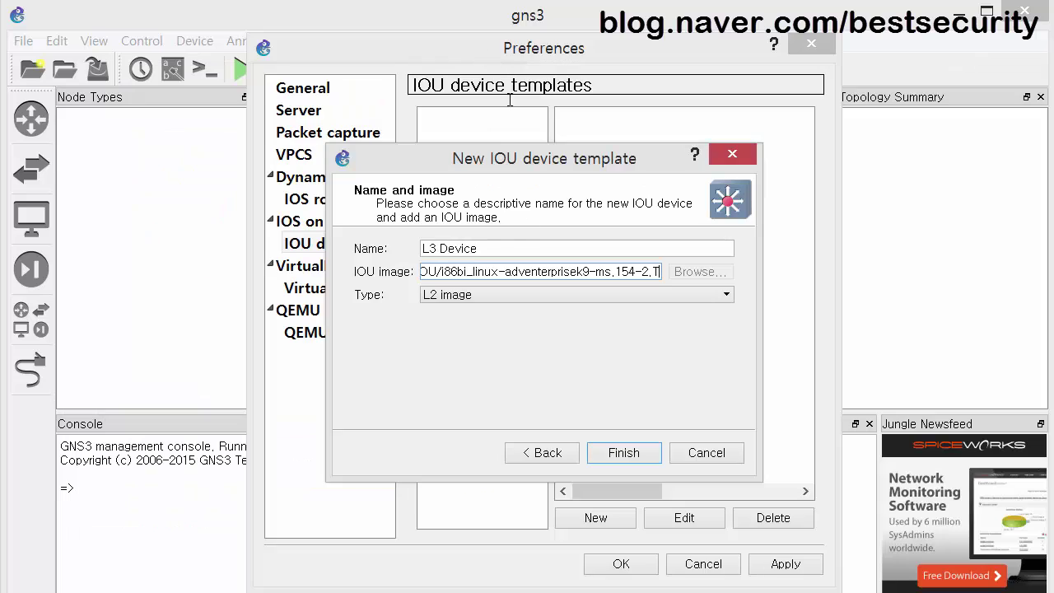
pyautogui.click(516, 295)
pyautogui.click(464, 321)
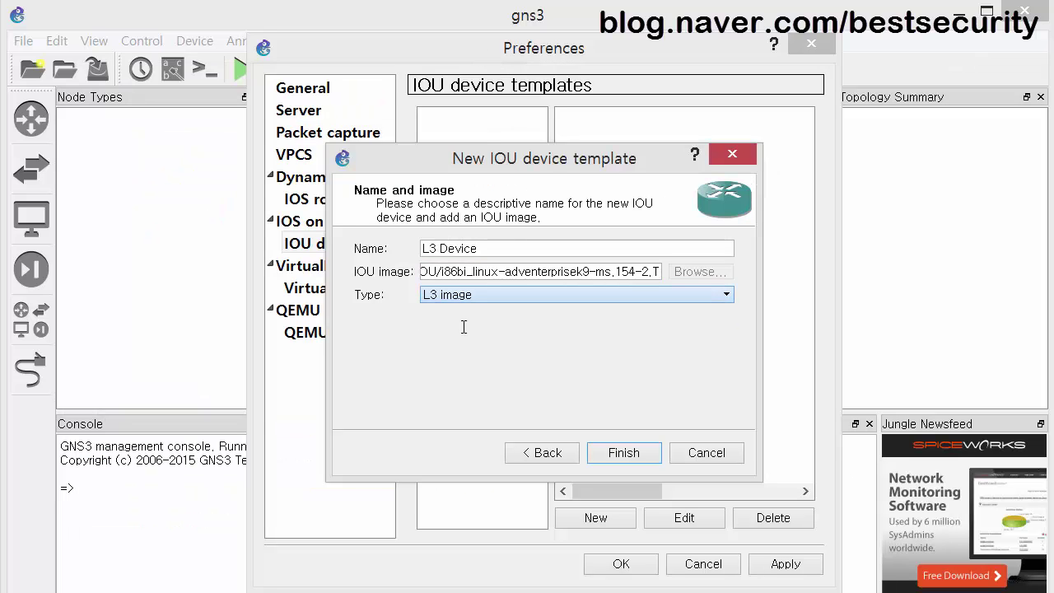
pyautogui.click(641, 461)
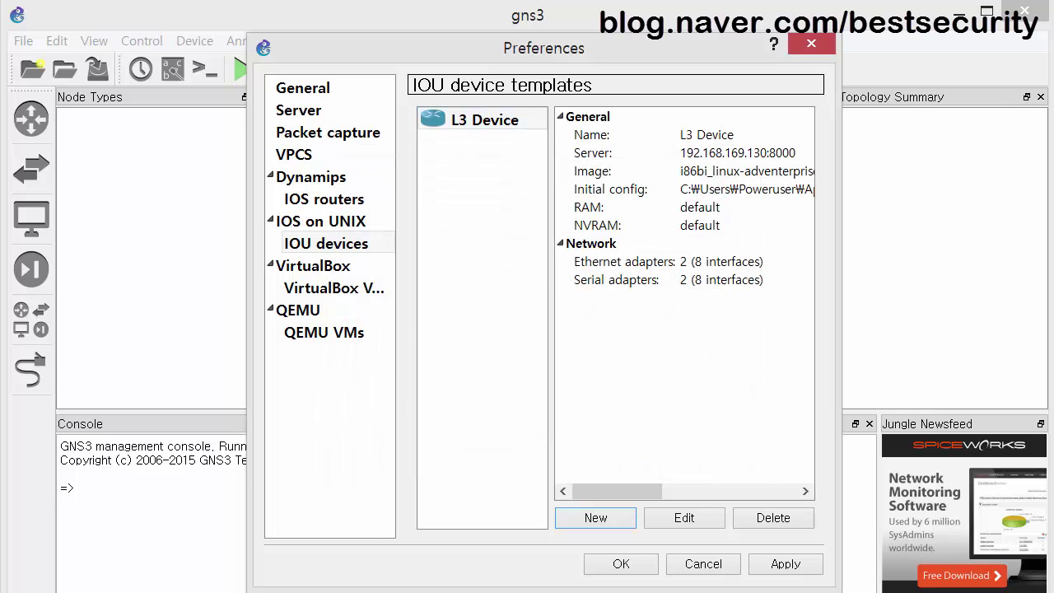
# Select the second, L2 image path on the upload page.
pyautogui.hotkey('alt', 'Tab')
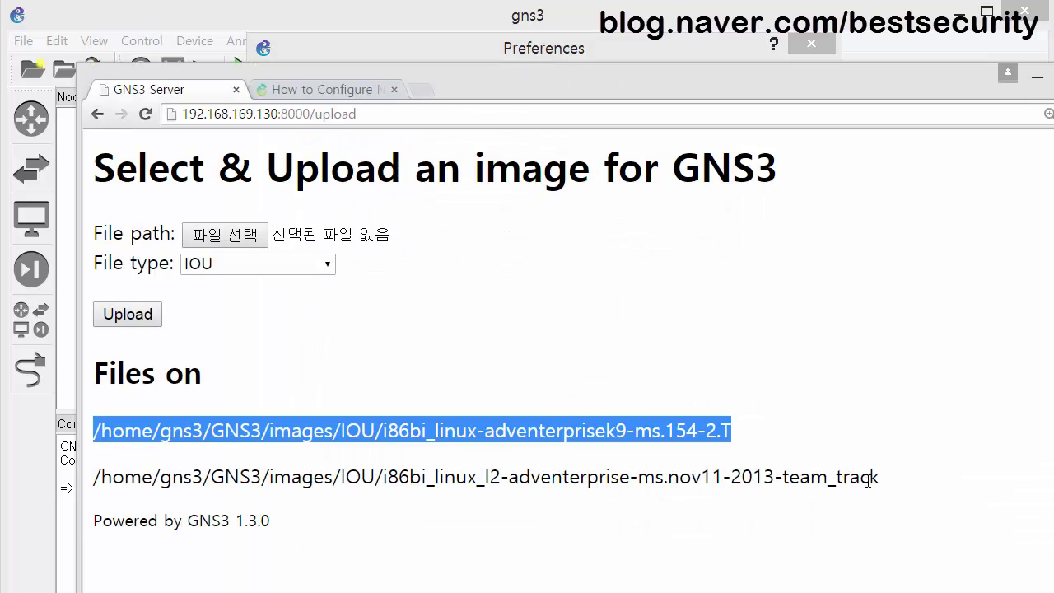
pyautogui.moveTo(879, 480); pyautogui.dragTo(67, 484)
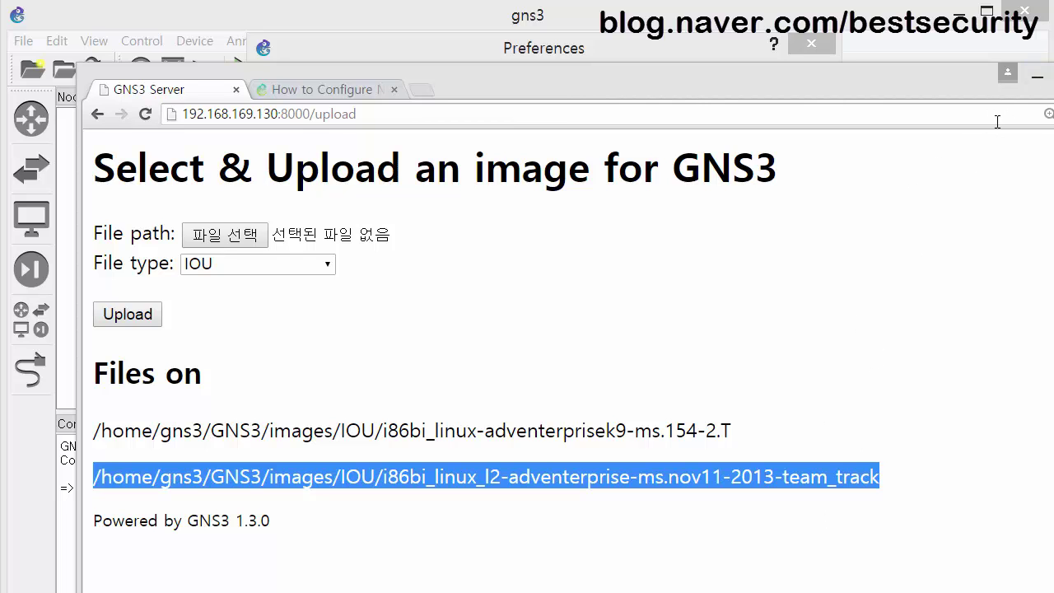
pyautogui.click(1036, 76)
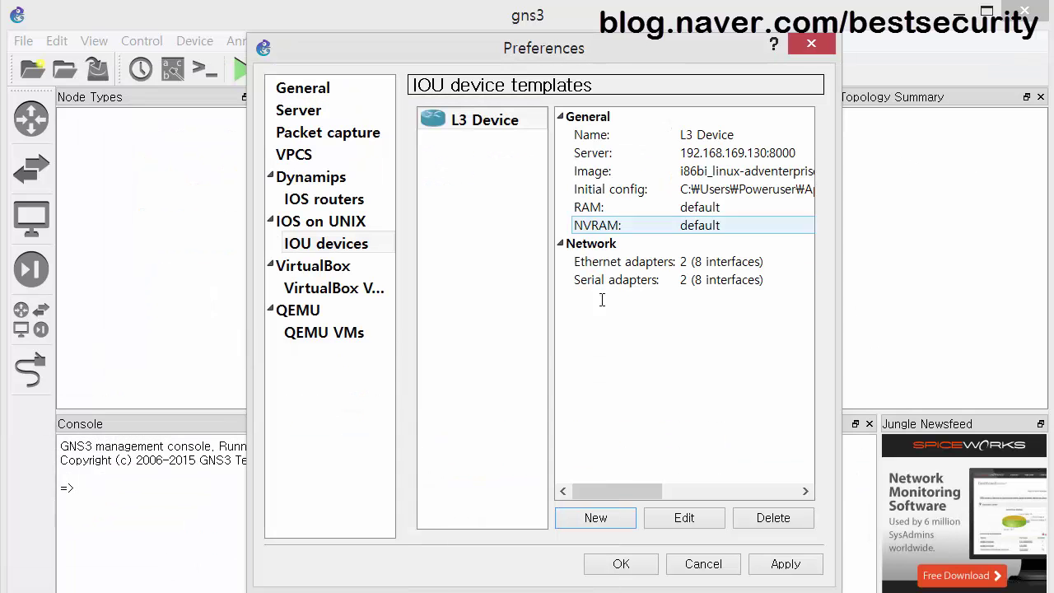
# Create an IOU template named L2 Device with the i86bi_linux_l2 image, then apply and close Preferences.
pyautogui.click(595, 517)
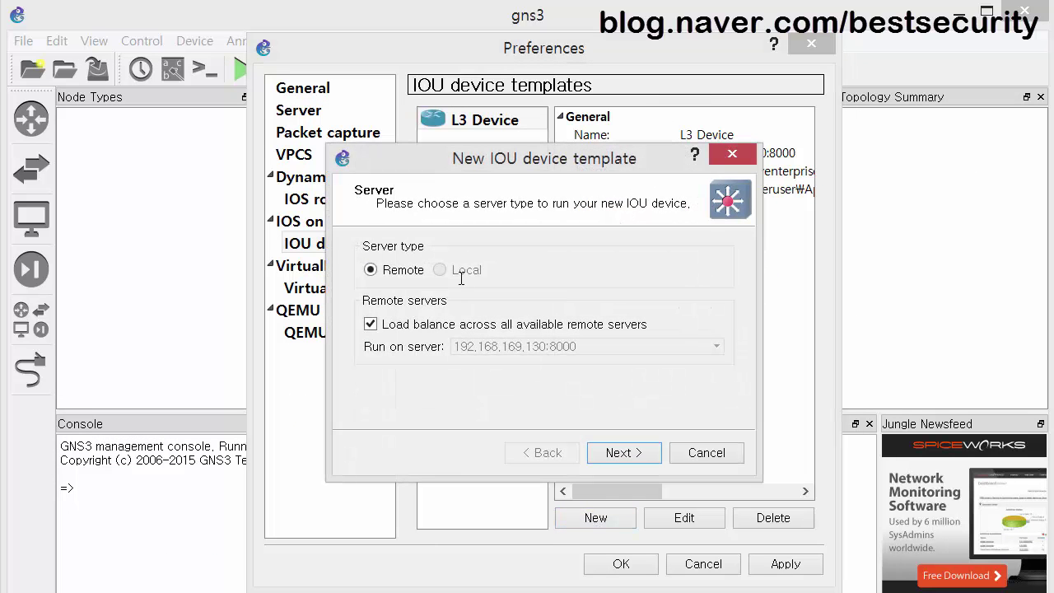
pyautogui.click(623, 452)
pyautogui.click(690, 349)
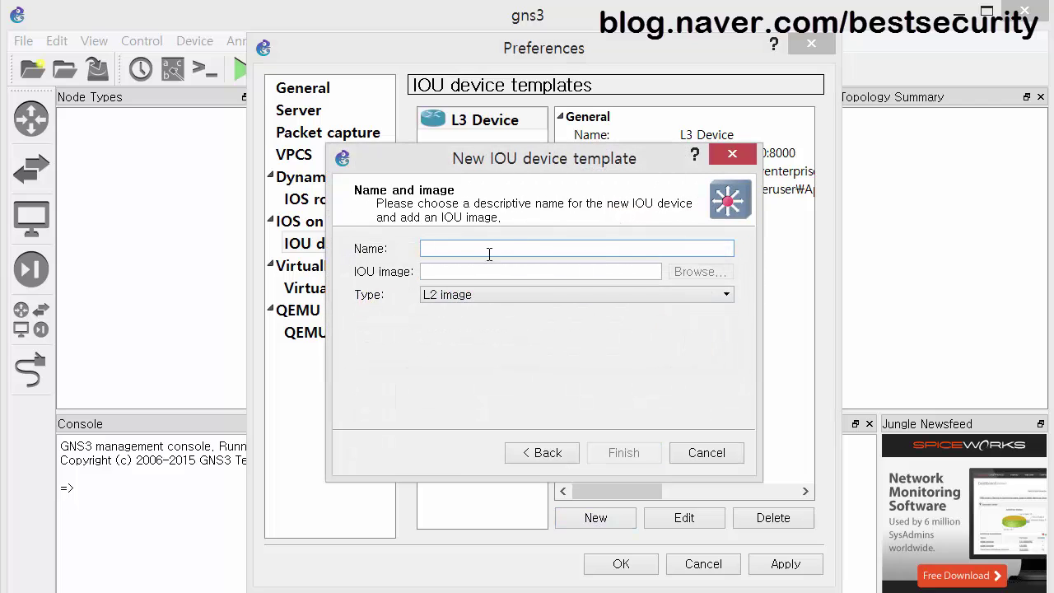
pyautogui.write('L2')
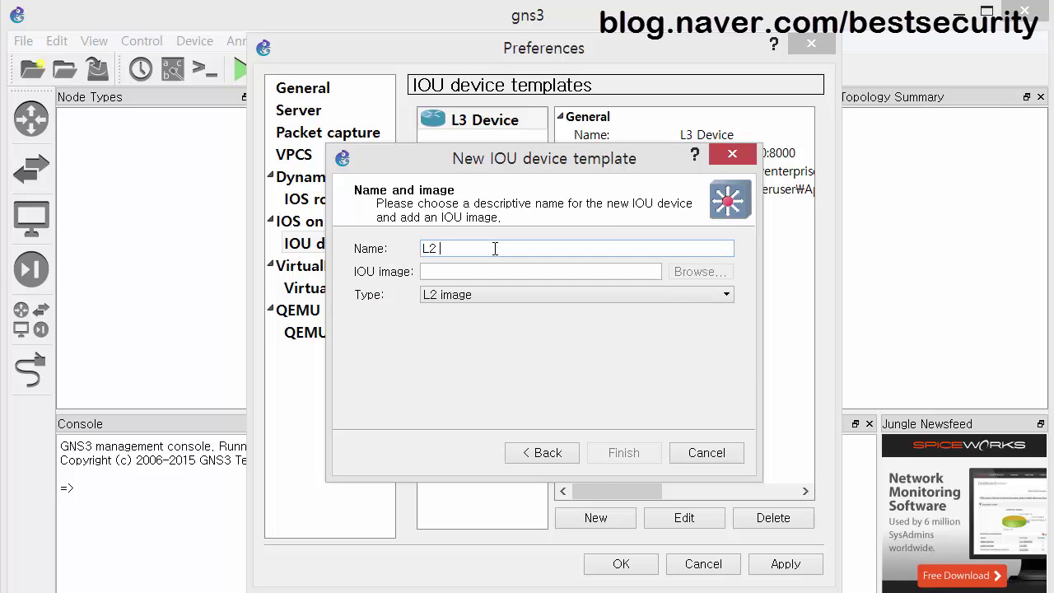
pyautogui.write(' Device')
pyautogui.click(501, 271)
pyautogui.hotkey('ctrl', 'v')
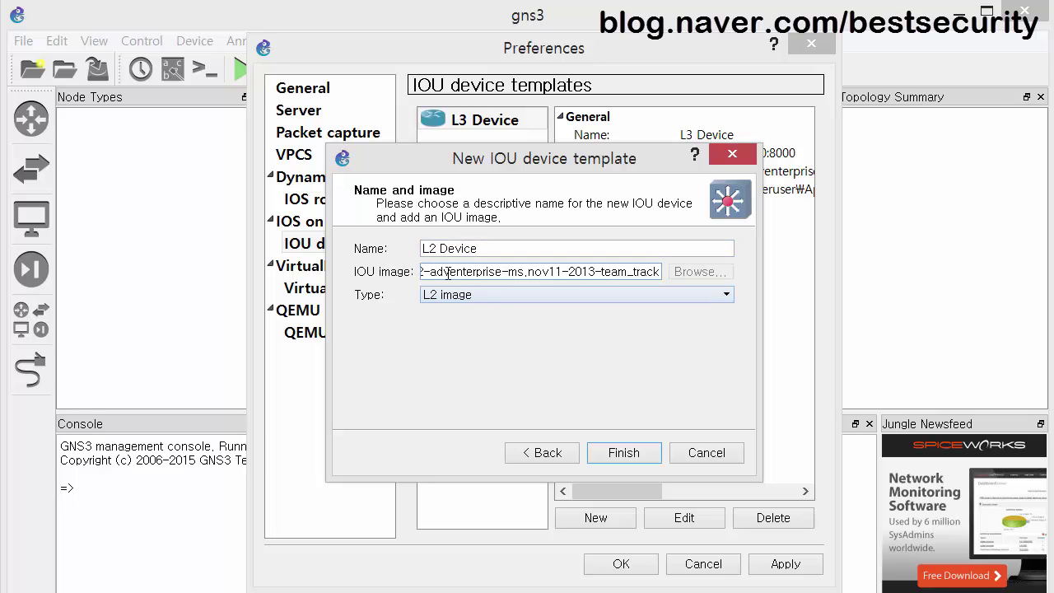
pyautogui.hotkey('shift', 'Home')
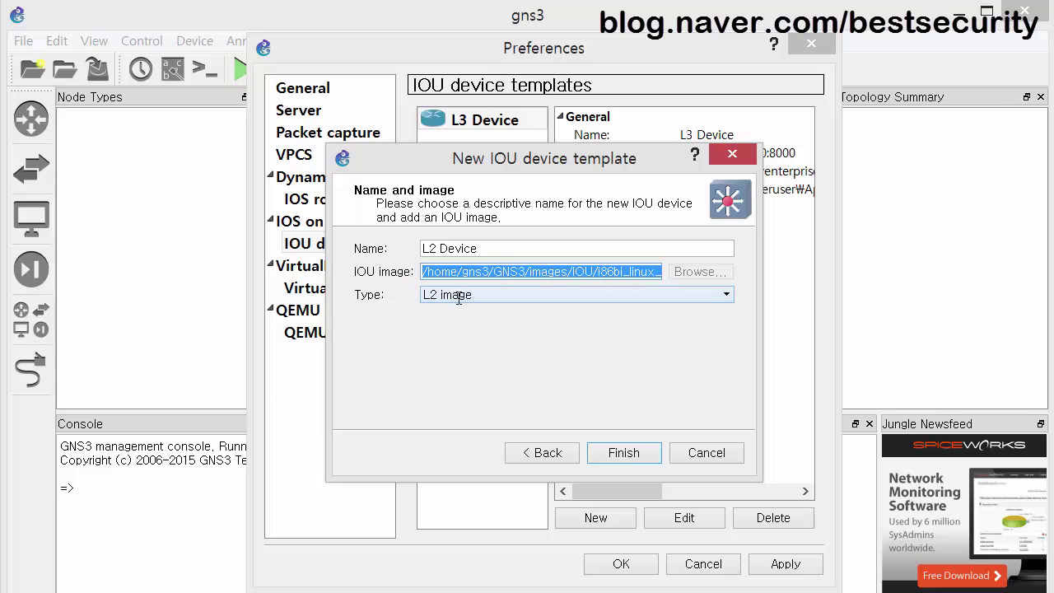
pyautogui.click(632, 457)
pyautogui.click(785, 563)
pyautogui.click(637, 564)
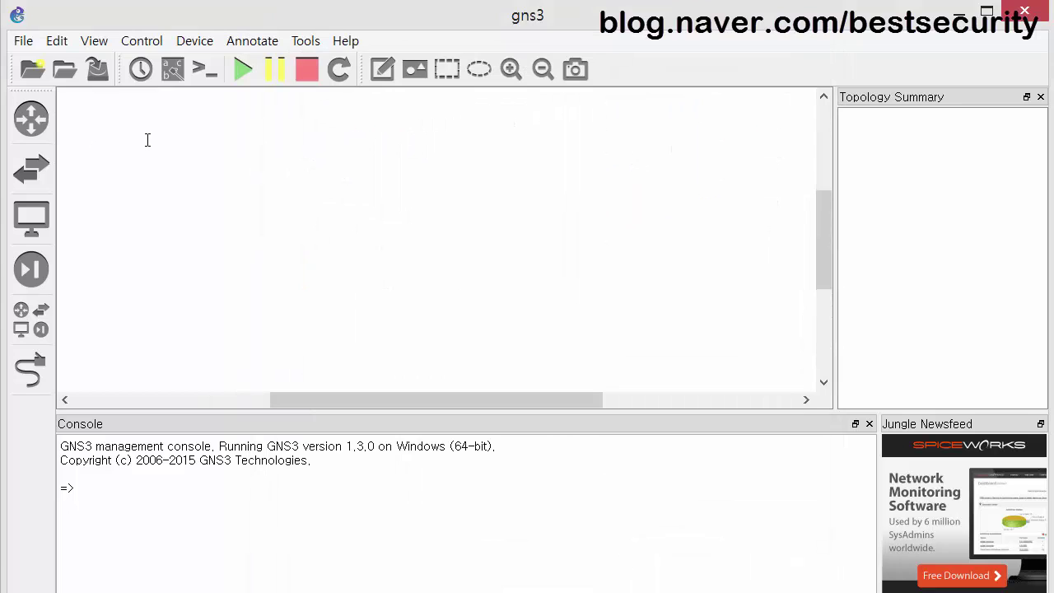
# Place three L3 Device routers, IOU1, IOU2 and IOU3, on the canvas.
pyautogui.click(35, 123)
pyautogui.click(91, 125)
pyautogui.moveTo(438, 230); pyautogui.dragTo(437, 229)
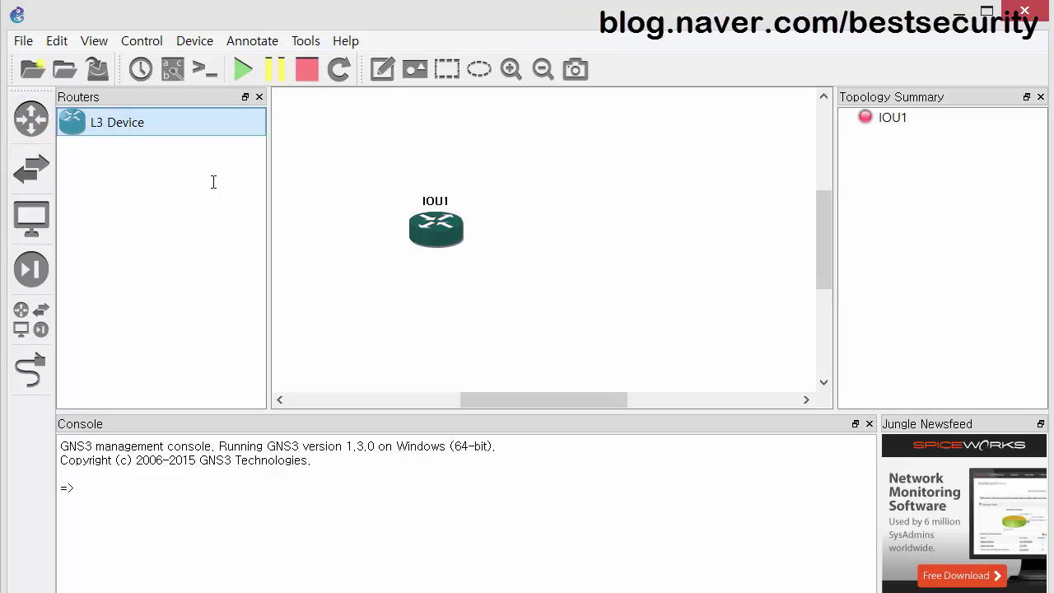
pyautogui.click(568, 230)
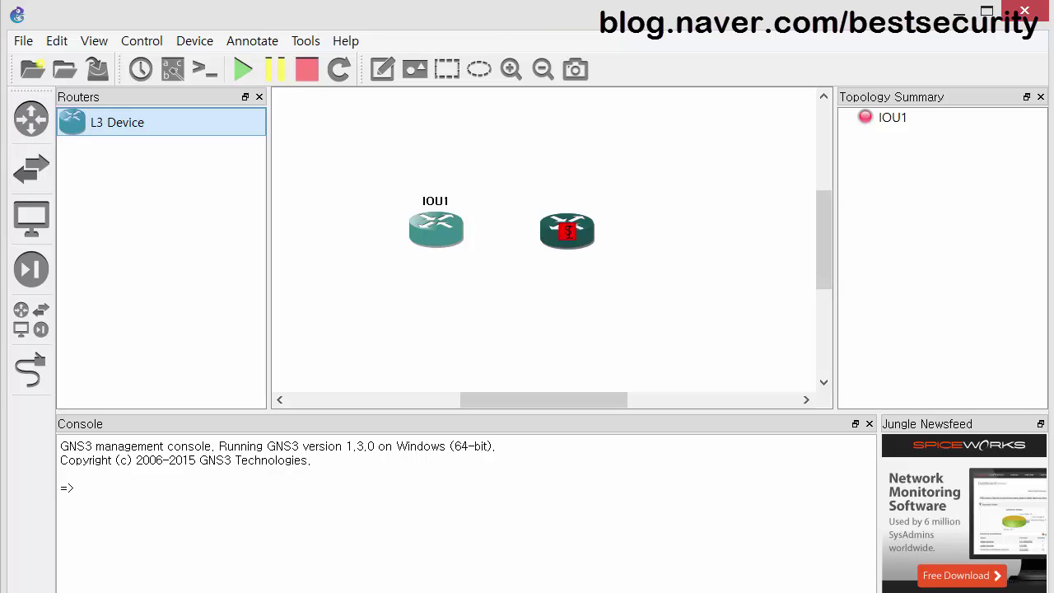
pyautogui.click(723, 232)
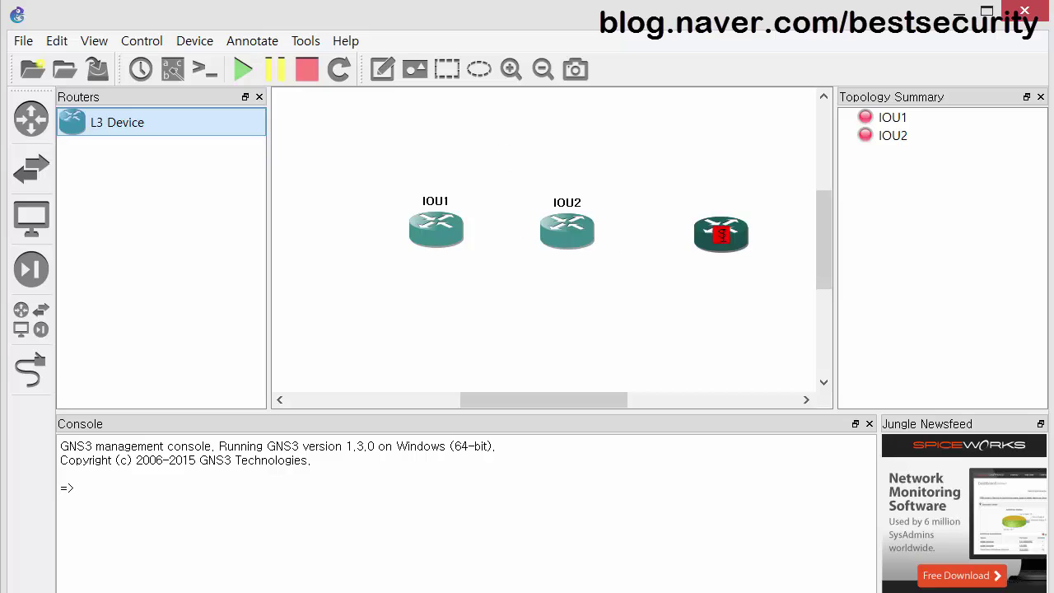
pyautogui.click(258, 96)
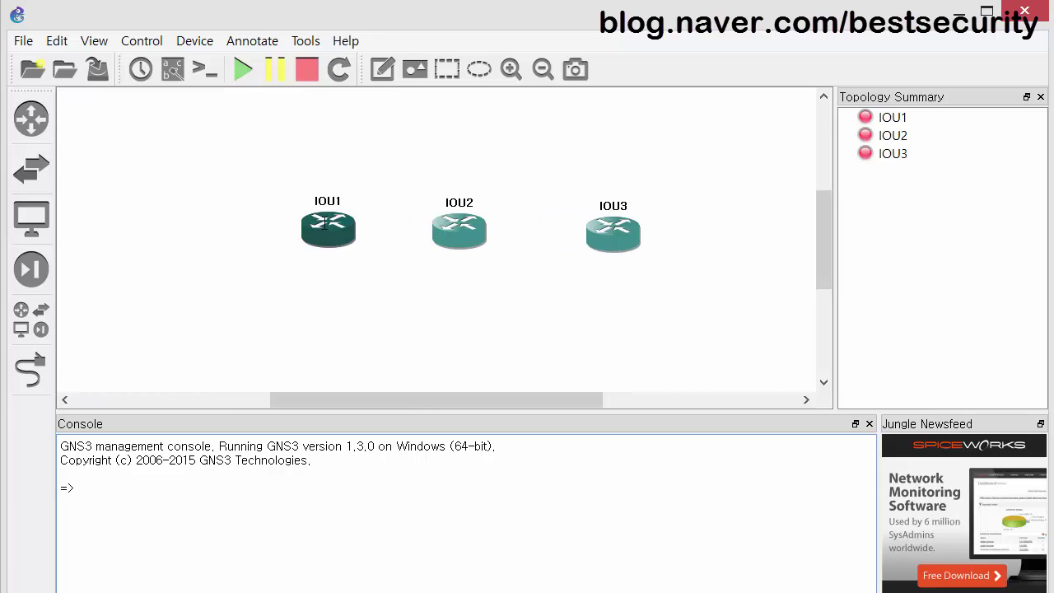
# Align IOU1, IOU2 and IOU3 in one row and begin a link from IOU1.
pyautogui.moveTo(325, 221); pyautogui.dragTo(233, 204)
pyautogui.moveTo(461, 233); pyautogui.dragTo(415, 215)
pyautogui.moveTo(627, 239); pyautogui.dragTo(619, 214)
pyautogui.click(41, 368)
pyautogui.click(237, 218)
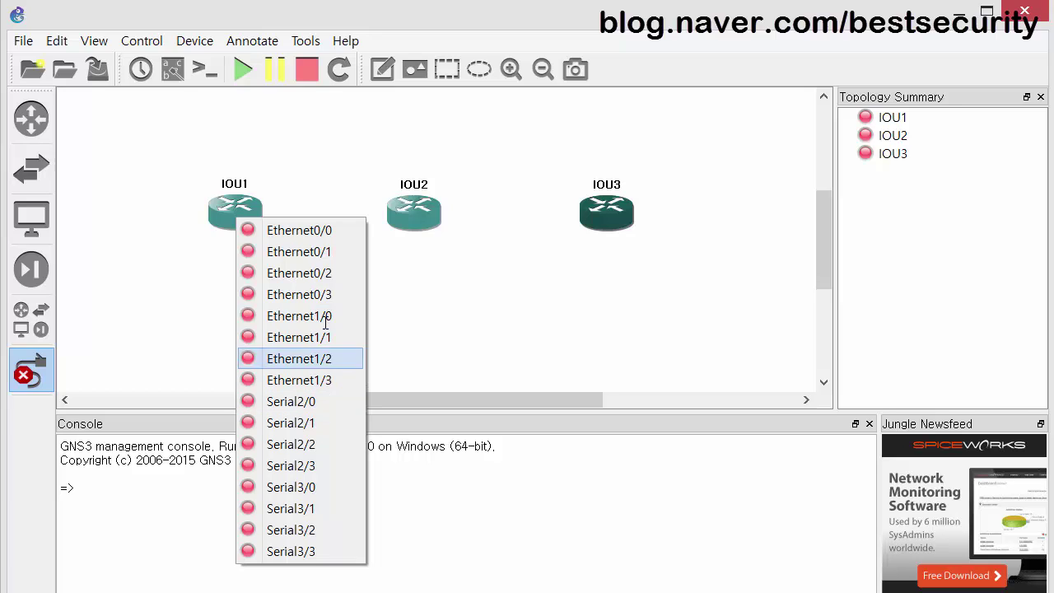
# Connect IOU1 Ethernet0/0 to IOU2 Ethernet0/0, and IOU2 to IOU3 Serial2/0 by serial.
pyautogui.click(323, 230)
pyautogui.click(414, 217)
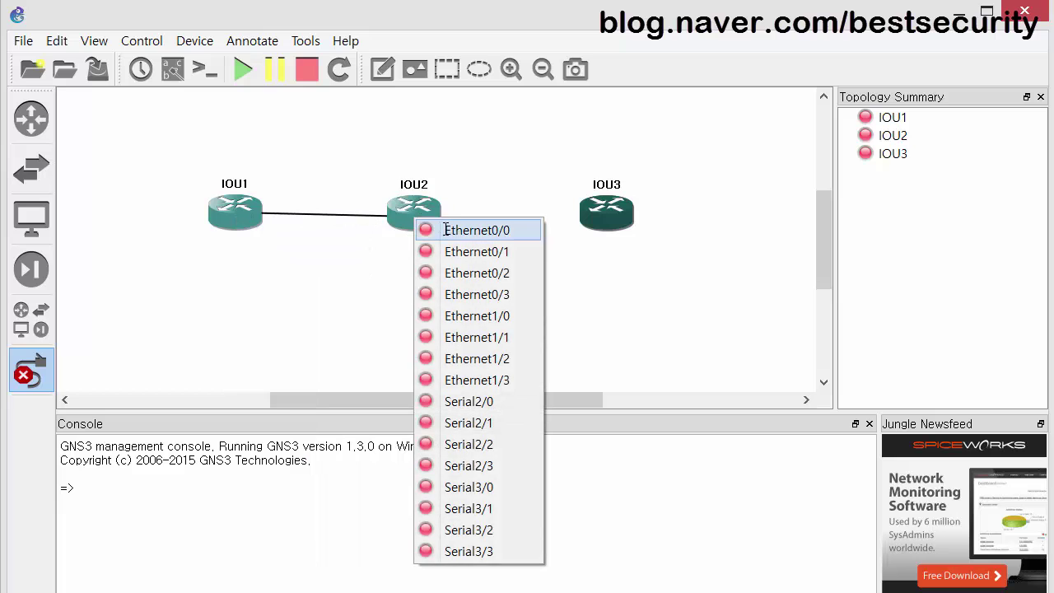
pyautogui.click(444, 229)
pyautogui.click(439, 211)
pyautogui.press('Escape')
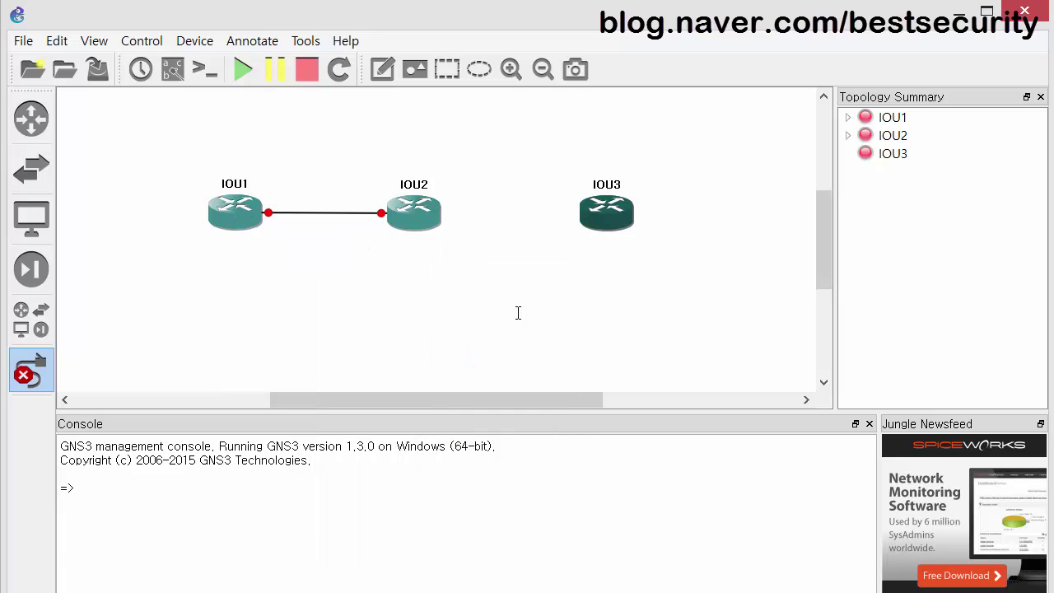
pyautogui.click(593, 217)
pyautogui.click(643, 398)
pyautogui.click(45, 374)
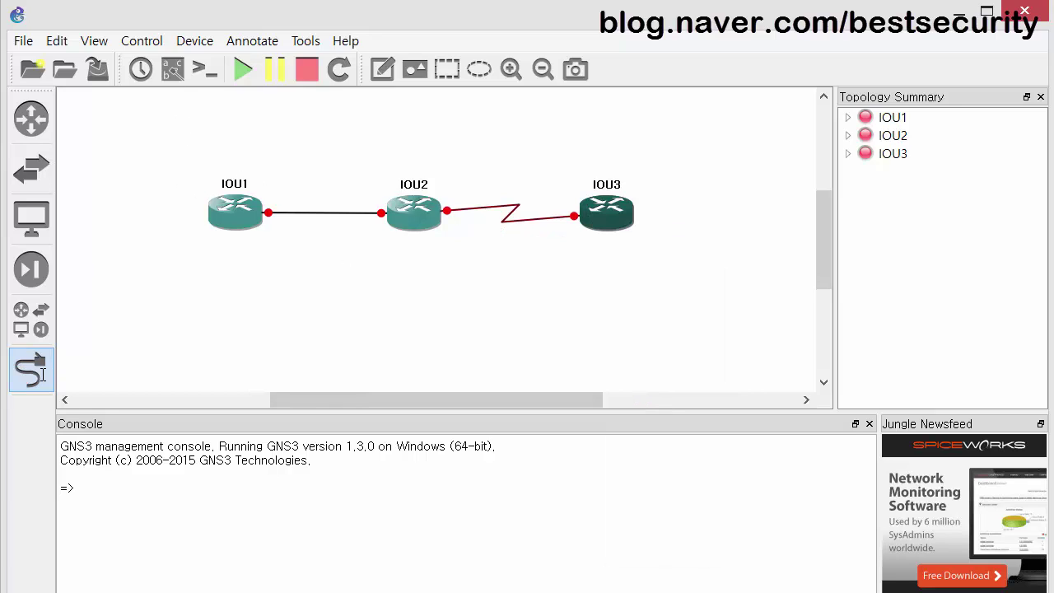
# Start all three routers.
pyautogui.click(243, 69)
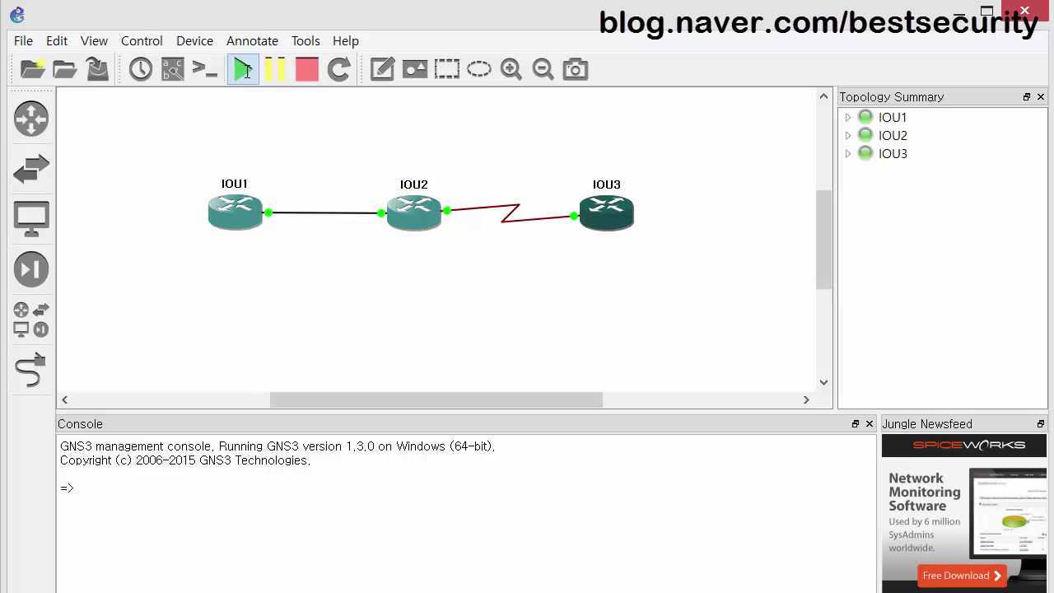
pyautogui.rightClick(242, 207)
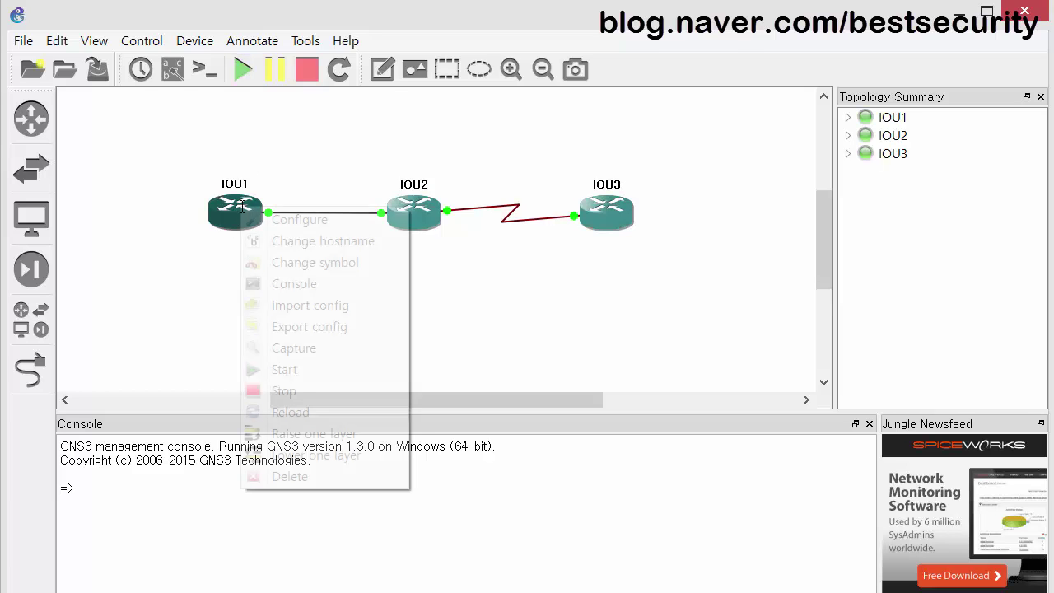
pyautogui.click(129, 177)
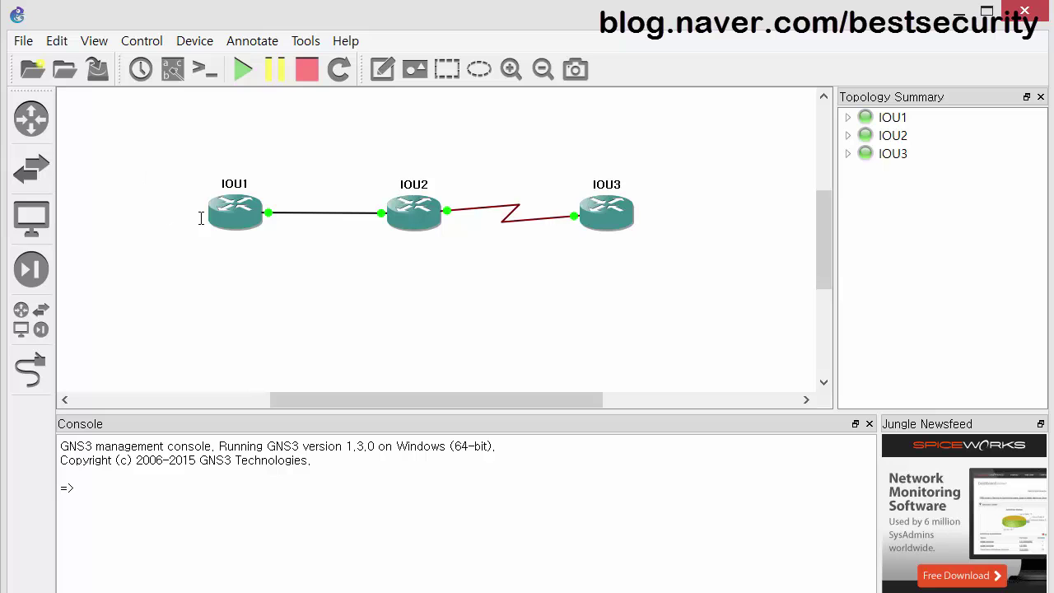
# Open a console to IOU1 and move it to the top-left.
pyautogui.rightClick(236, 215)
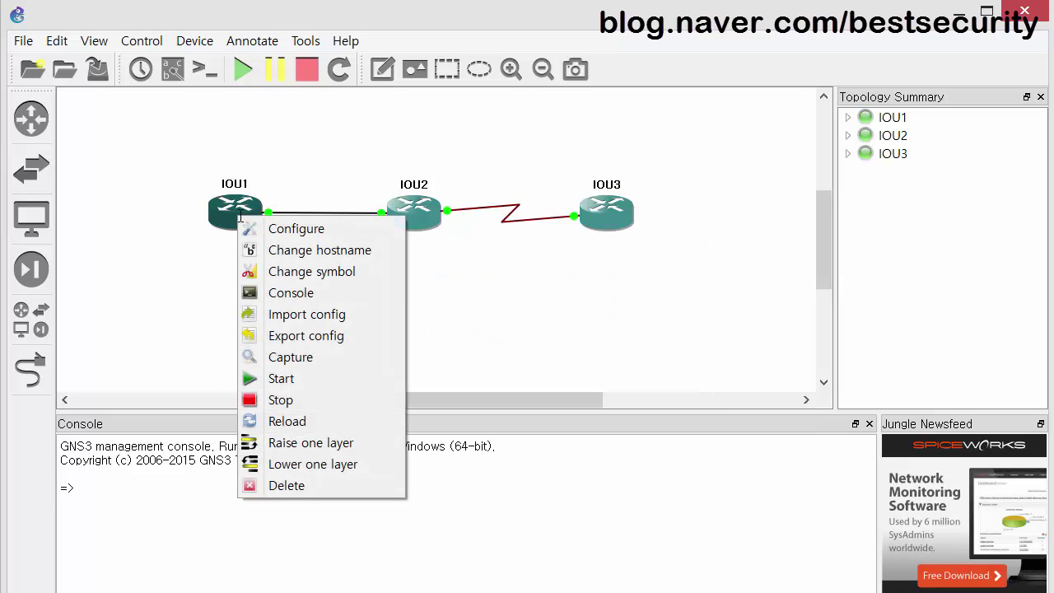
pyautogui.click(296, 288)
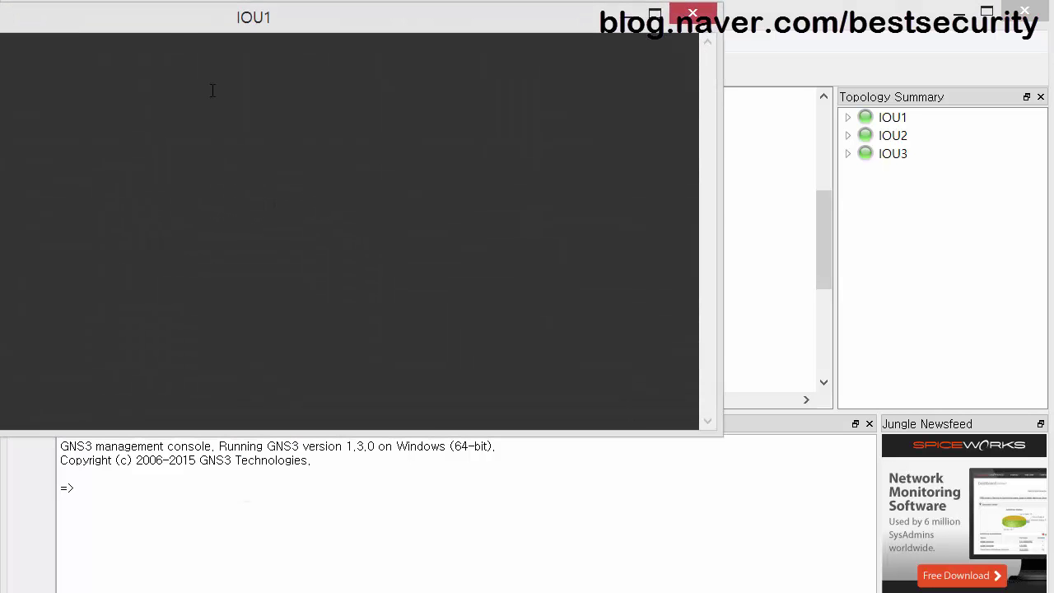
pyautogui.moveTo(452, 74); pyautogui.dragTo(412, 11)
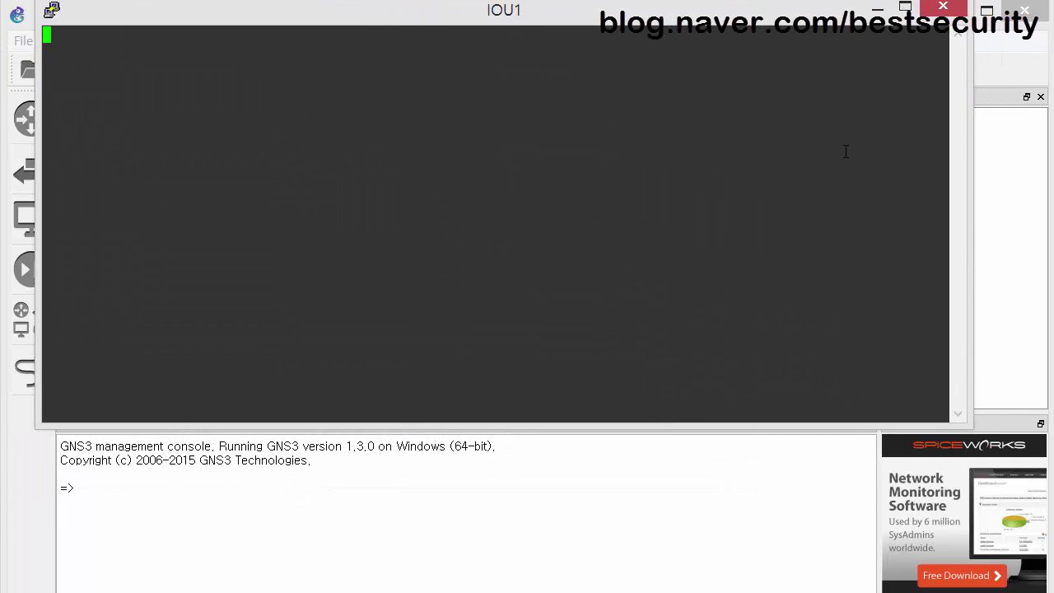
pyautogui.click(986, 205)
# Open a console to IOU2 and place it below the IOU1 console.
pyautogui.rightClick(428, 218)
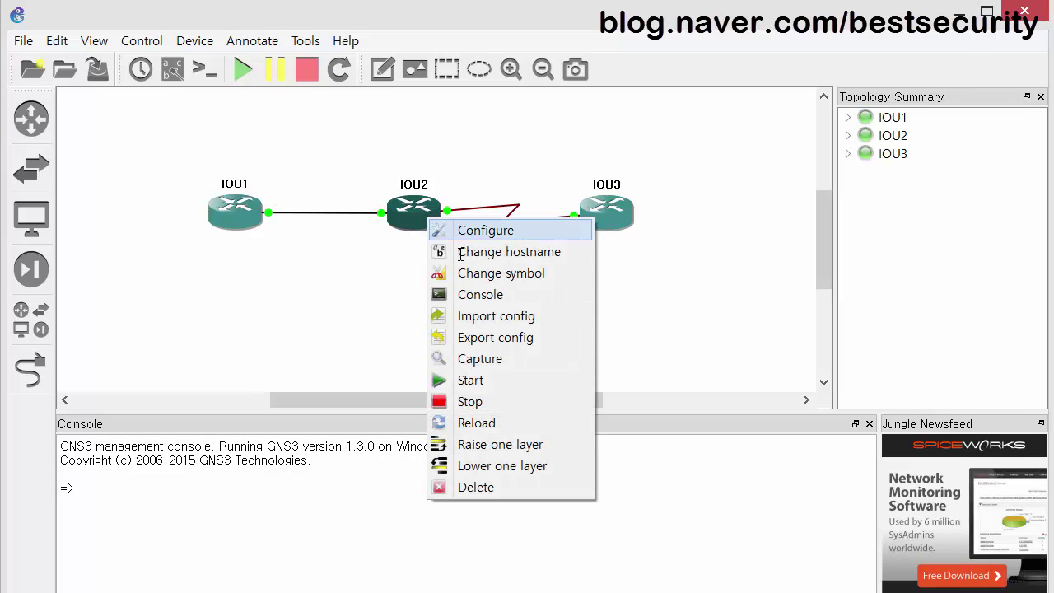
pyautogui.click(489, 295)
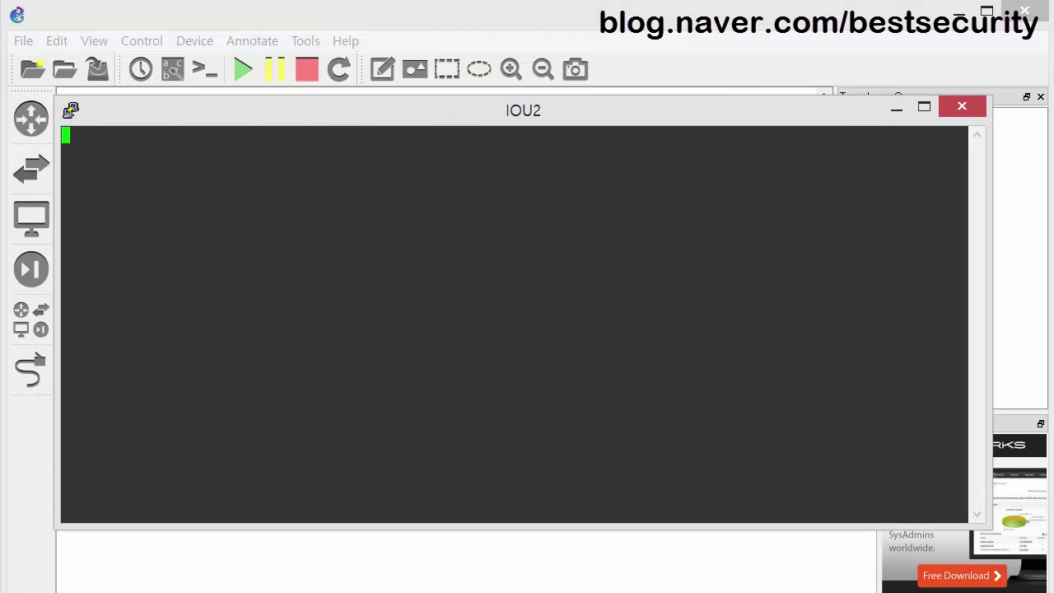
pyautogui.hotkey('alt', 'Tab')
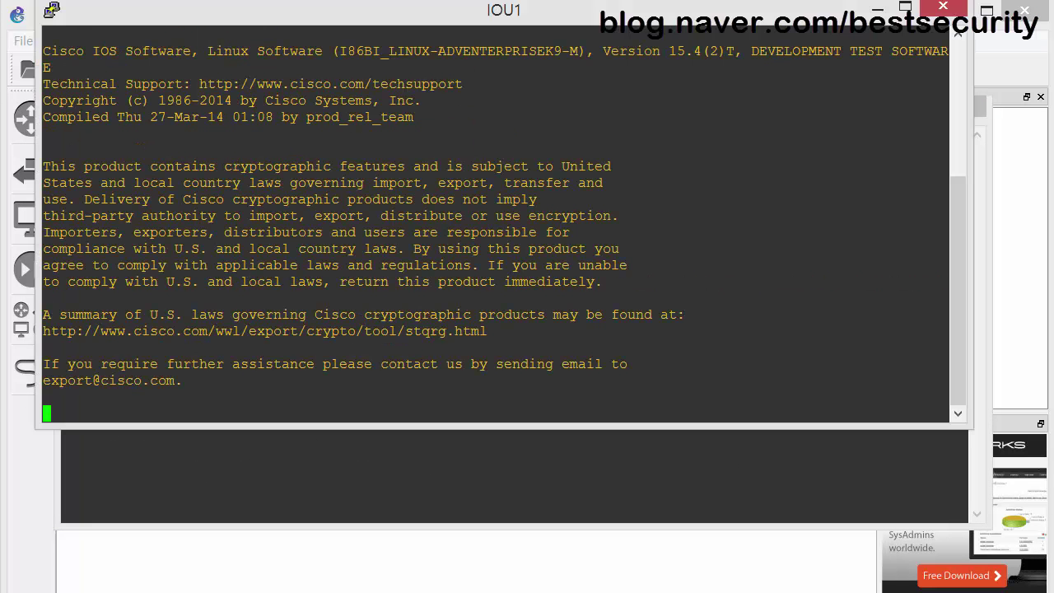
pyautogui.click(494, 503)
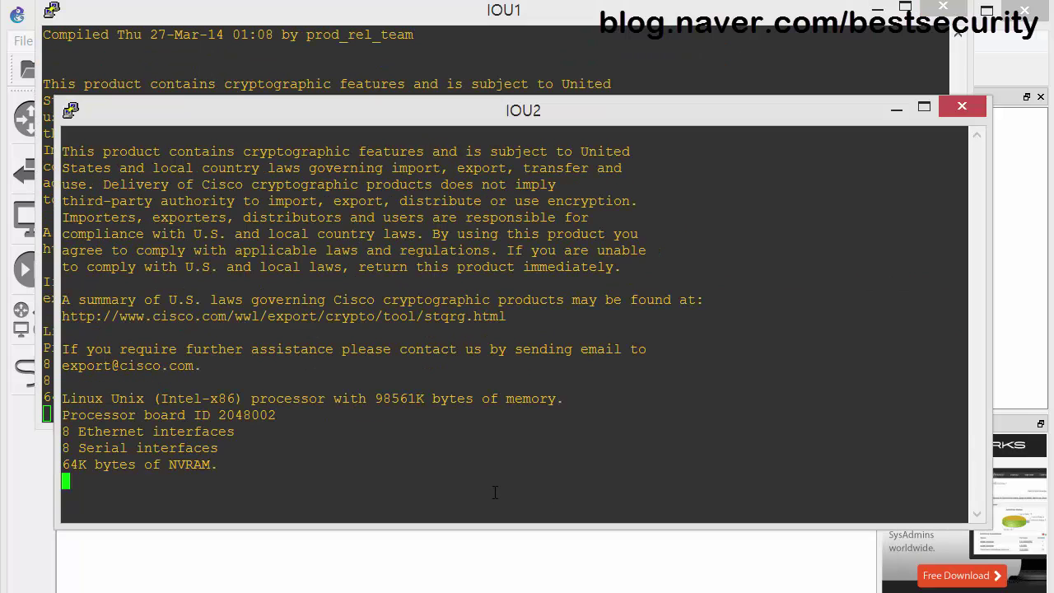
pyautogui.moveTo(250, 121); pyautogui.dragTo(260, 190)
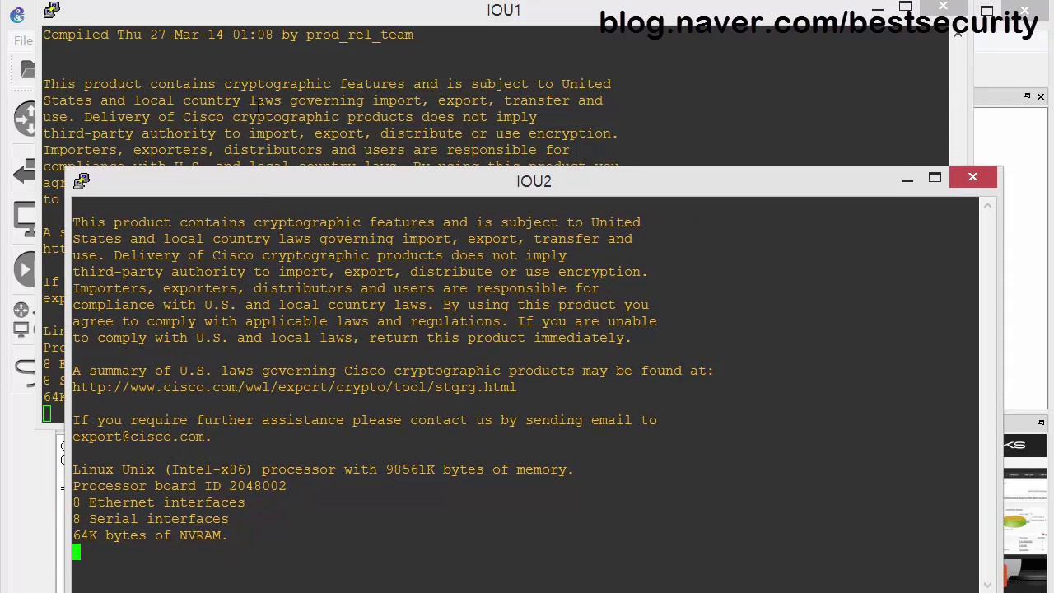
pyautogui.hotkey('alt', 'Tab')
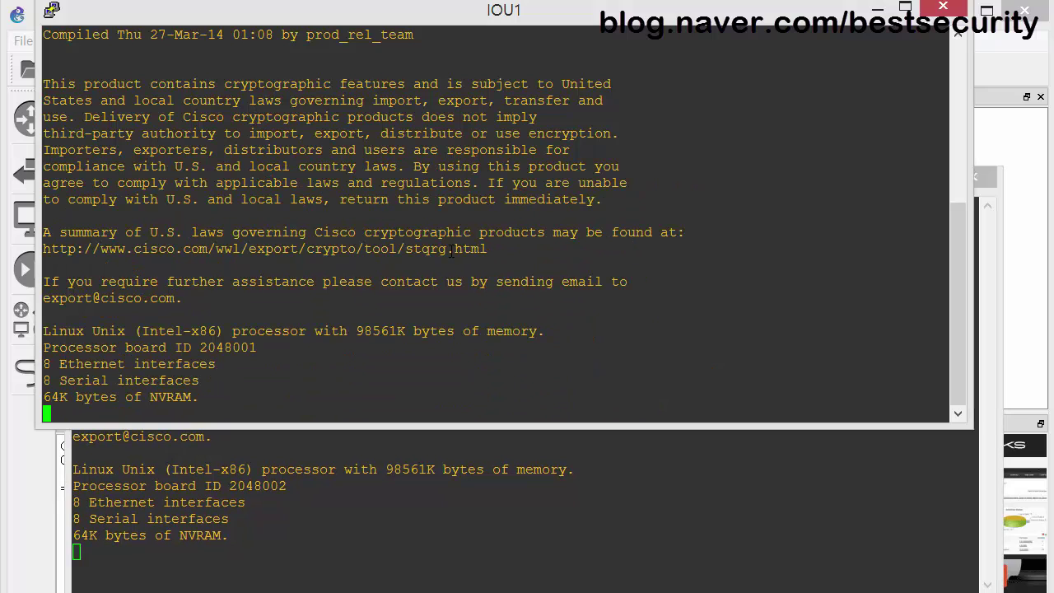
pyautogui.hotkey('alt', 'Tab')
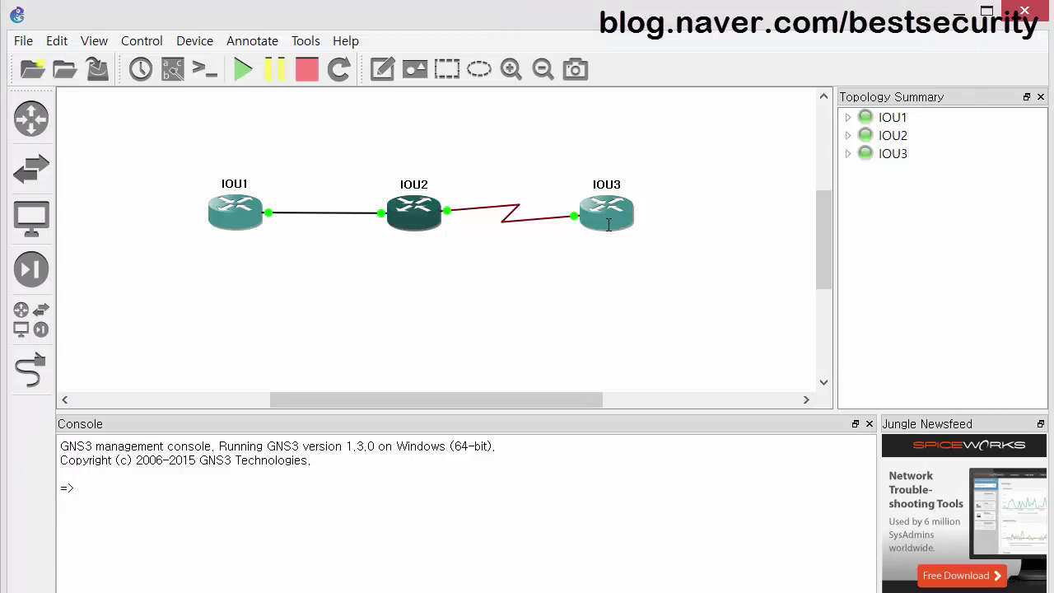
# Open a console to IOU3, move it down-right, and bring IOU2's console forward.
pyautogui.rightClick(609, 215)
pyautogui.click(649, 289)
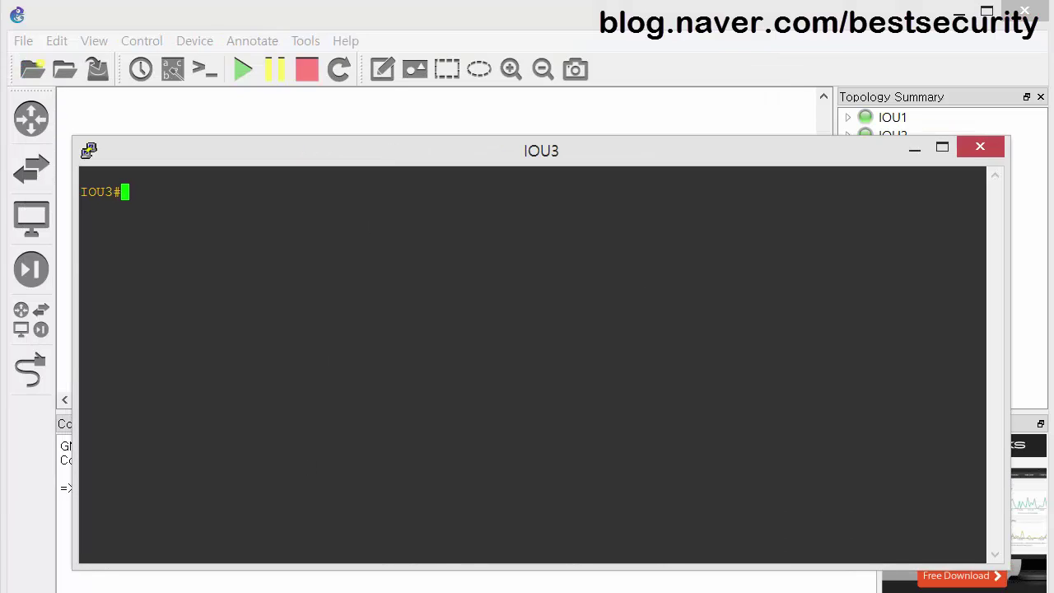
pyautogui.hotkey('alt', 'Tab')
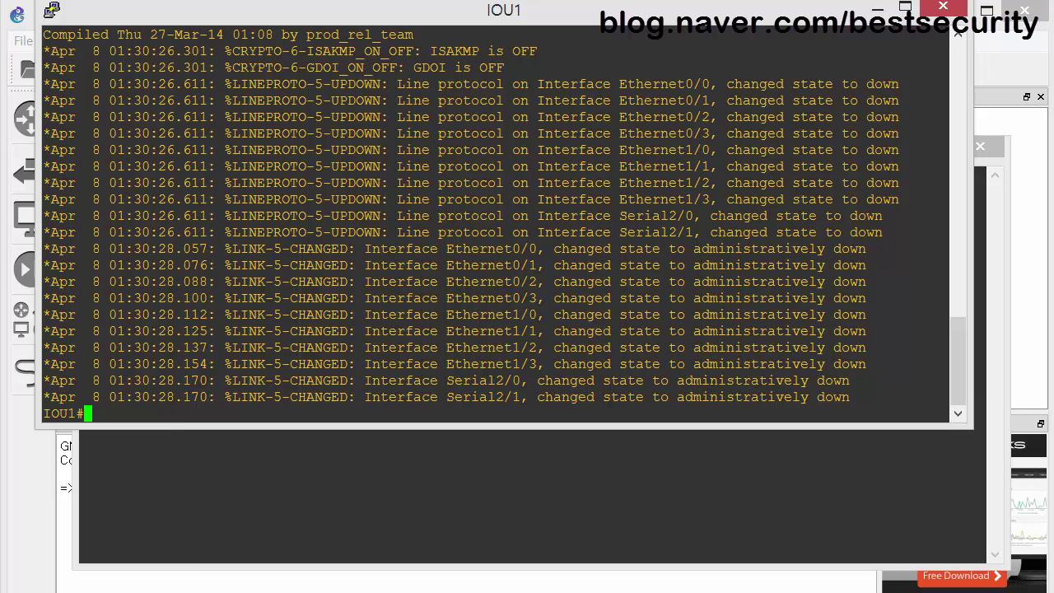
pyautogui.hotkey('alt', 'Tab')
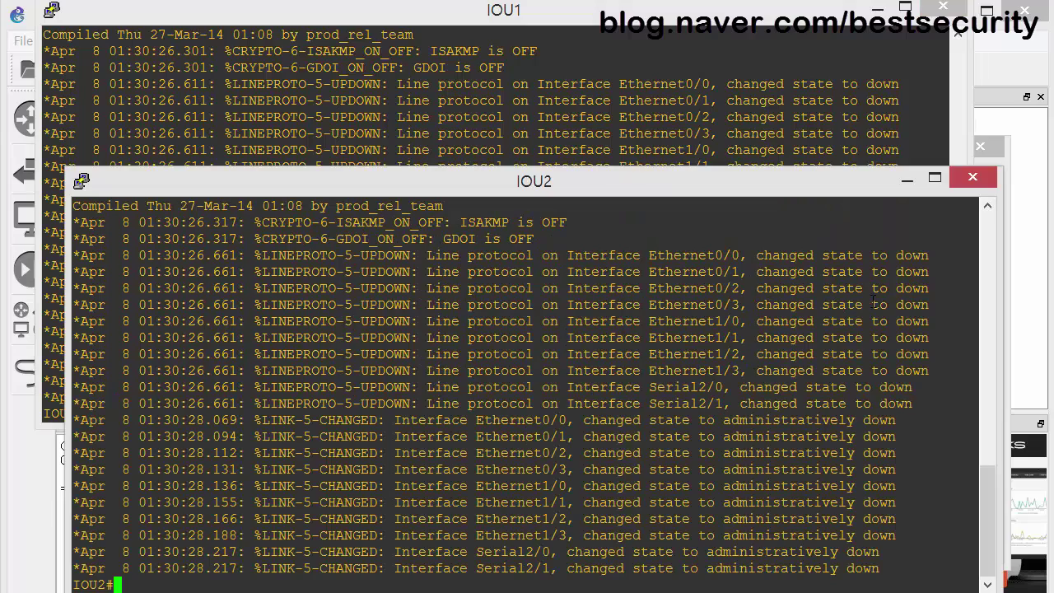
pyautogui.click(1008, 160)
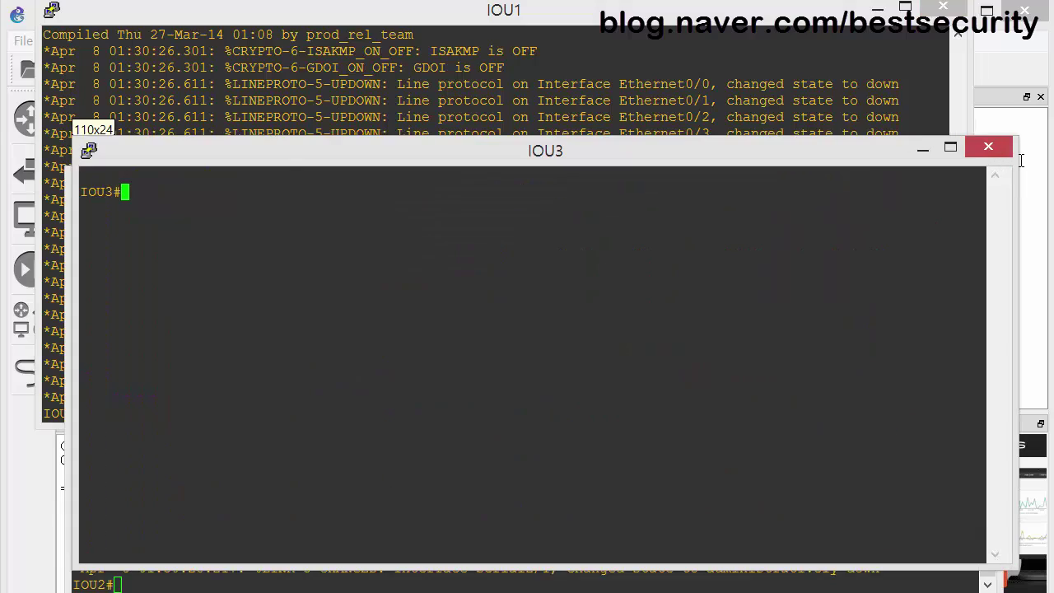
pyautogui.moveTo(856, 153); pyautogui.dragTo(943, 222)
pyautogui.moveTo(341, 174); pyautogui.dragTo(375, 85)
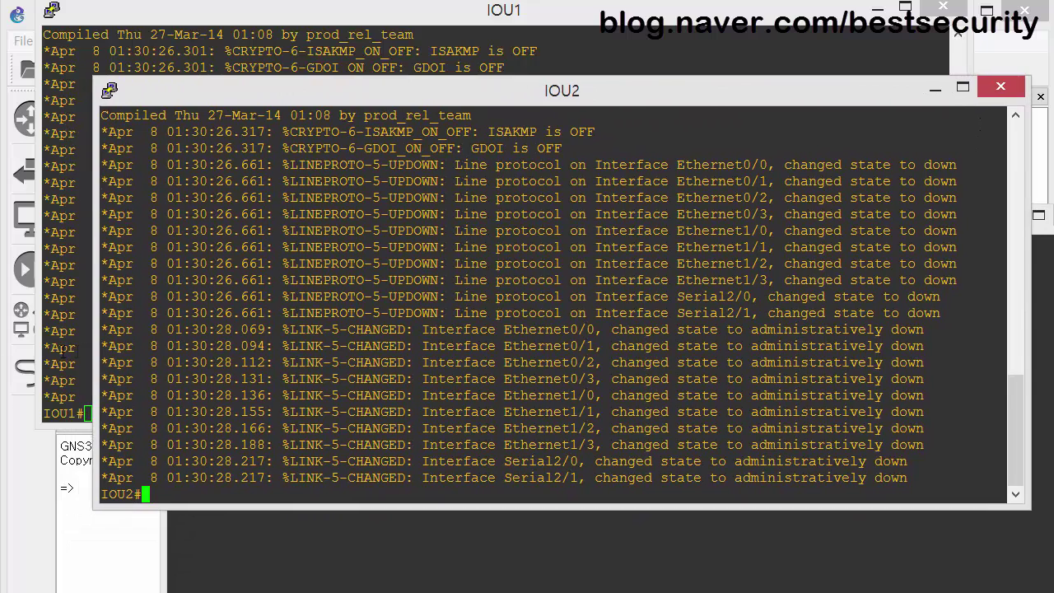
# On IOU1, enter configuration mode and review its interface brief and software version.
pyautogui.click(63, 349)
pyautogui.write('conf t')
pyautogui.press('Return')
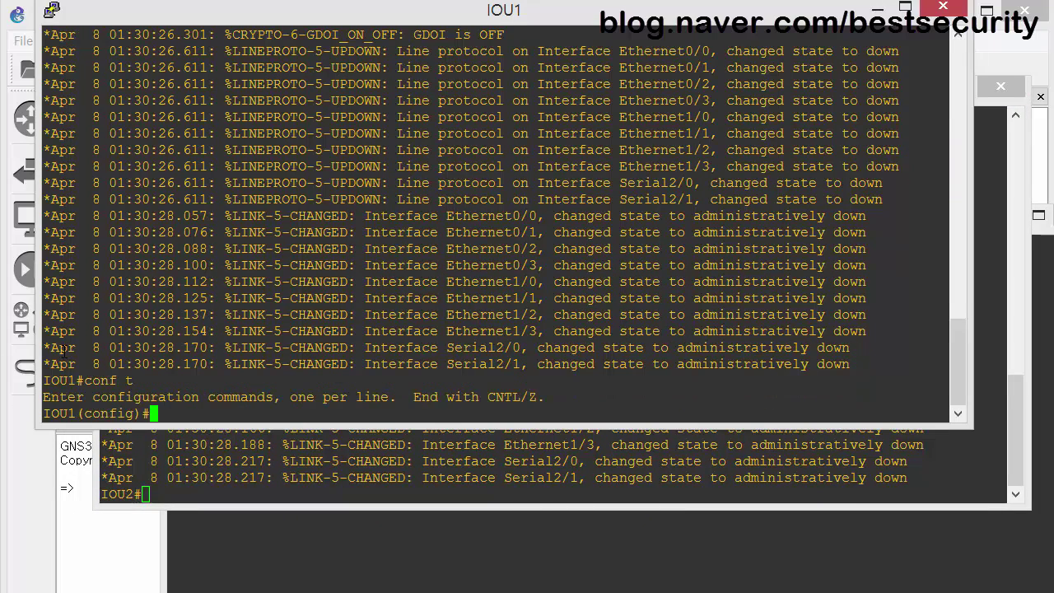
pyautogui.write('in sh ip int brief')
pyautogui.press('Return')
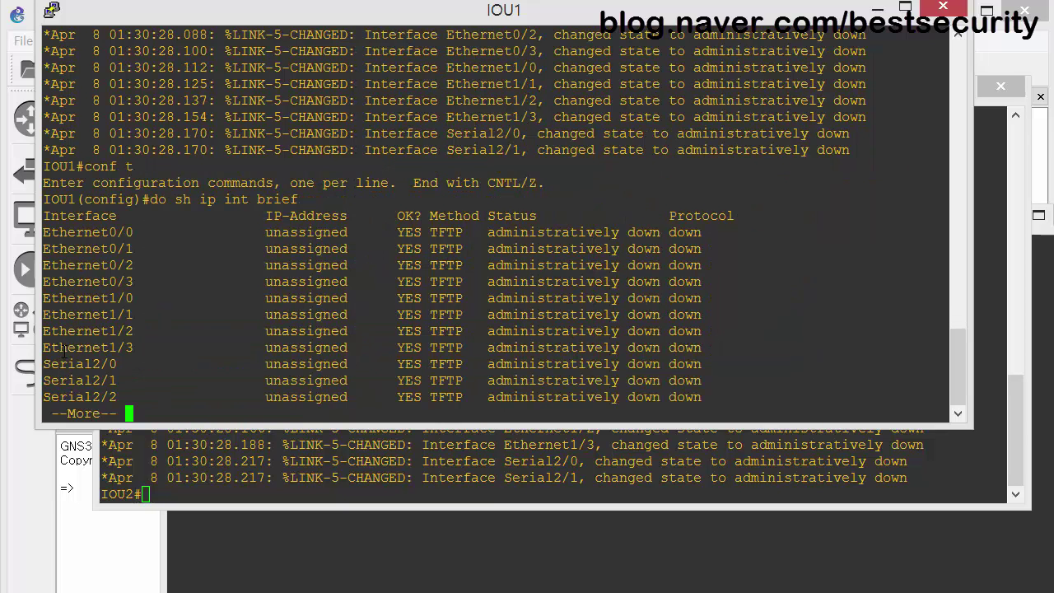
pyautogui.write('qshosh ver')
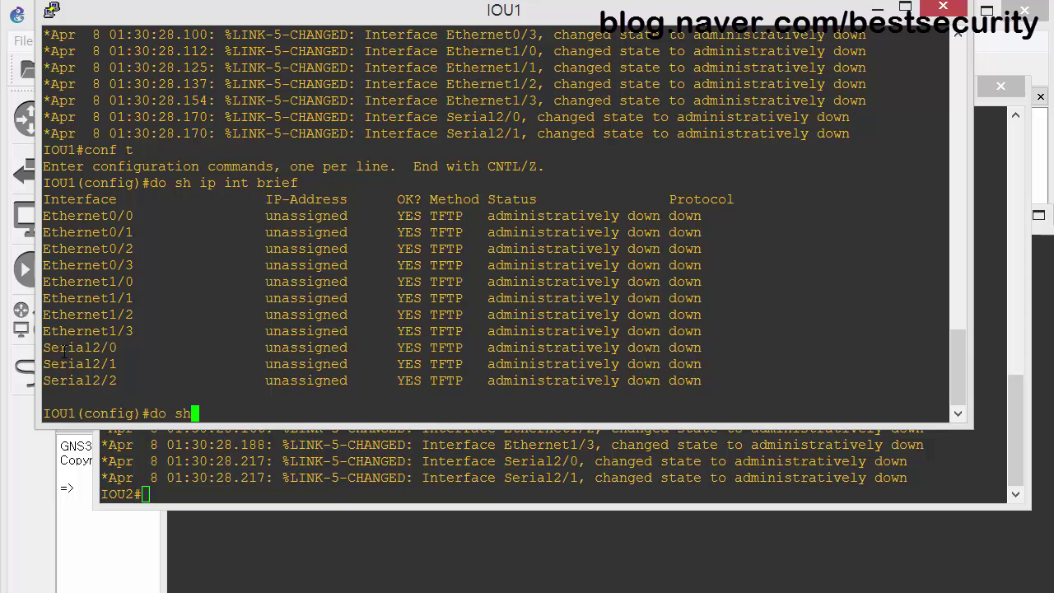
pyautogui.press('Return')
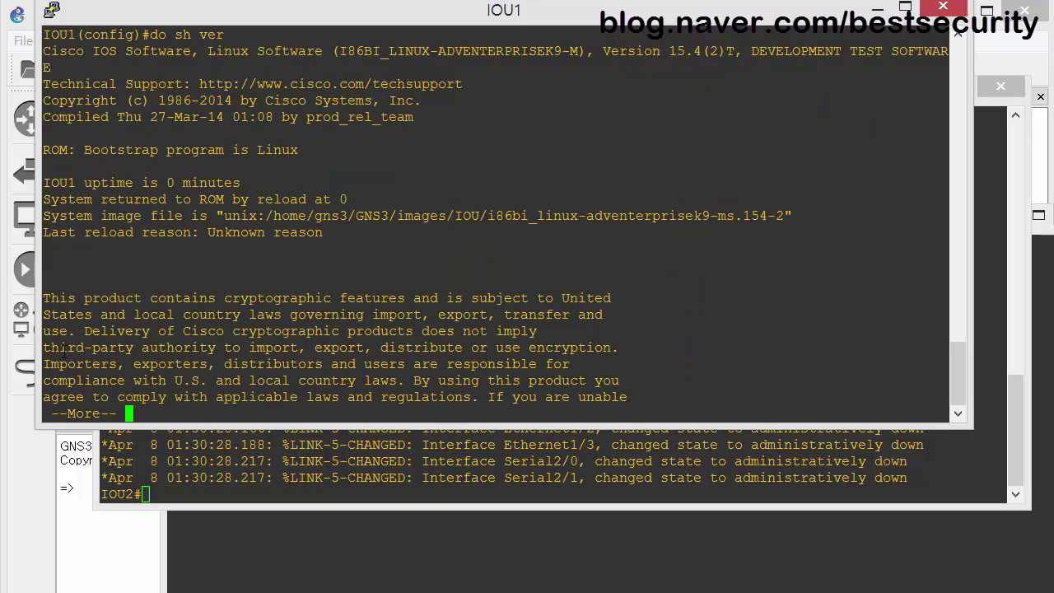
pyautogui.scroll(13, 570, 311)
pyautogui.scroll(-13, 569, 311)
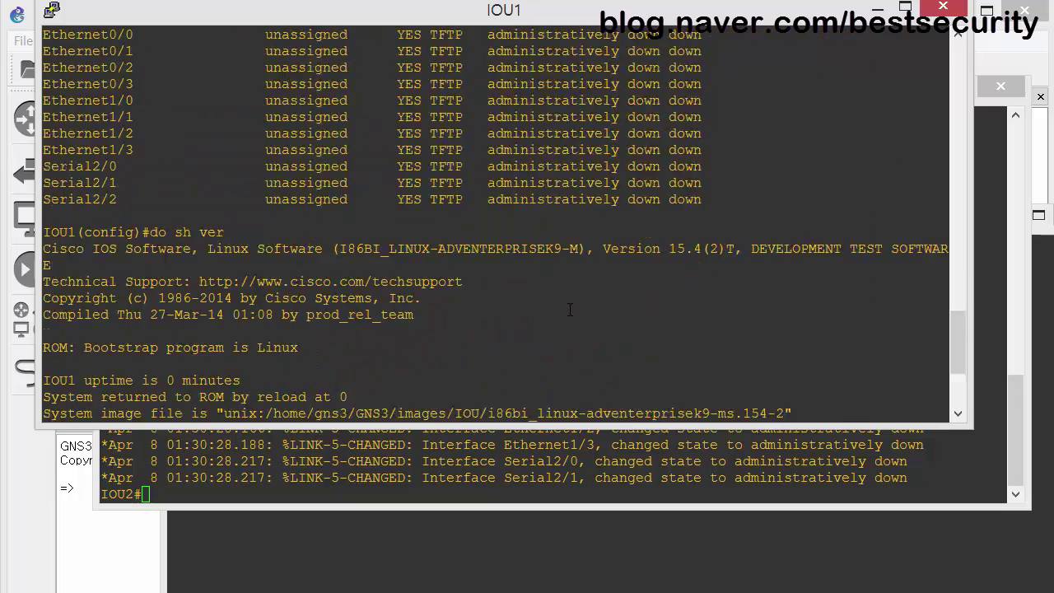
pyautogui.scroll(4, 569, 309)
pyautogui.scroll(3, 570, 309)
pyautogui.scroll(-7, 570, 310)
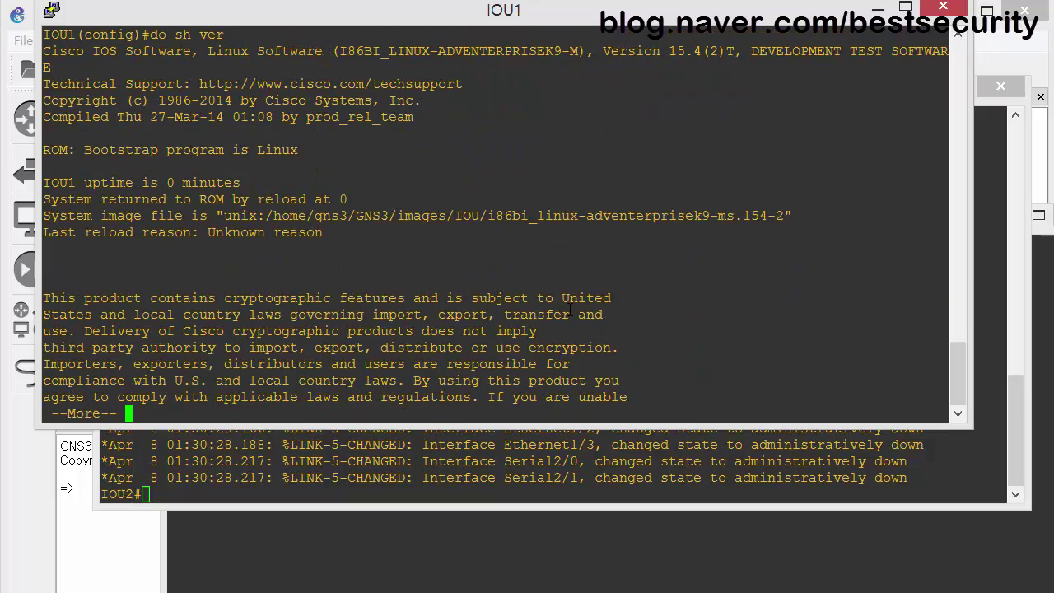
# Address IOU1's Ethernet0/0 as 1.1.1.1 and enable it.
pyautogui.write('qint e0/0')
pyautogui.press('Return')
pyautogui.write('ip add')
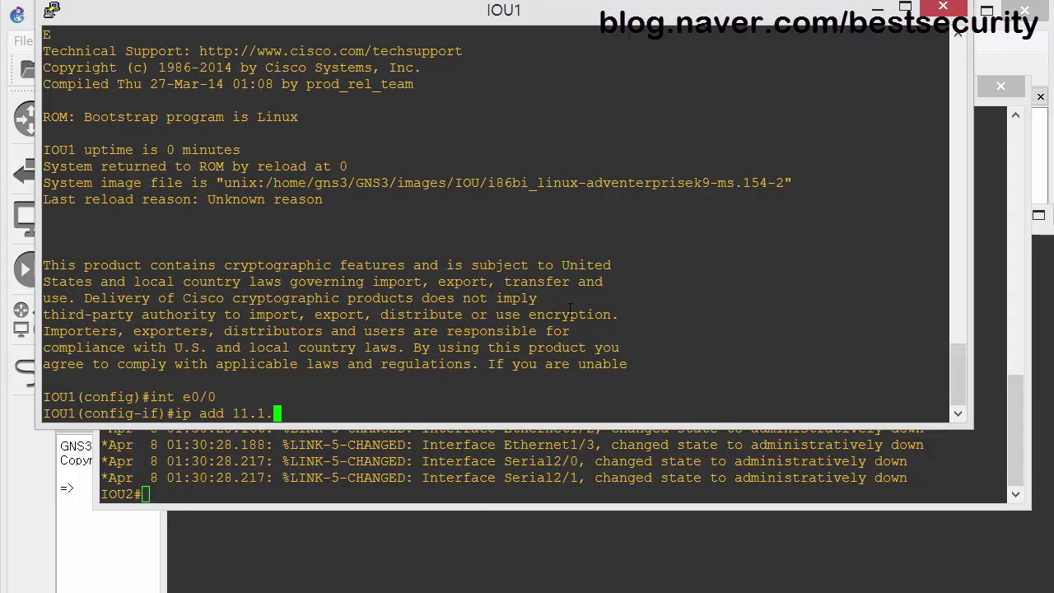
pyautogui.write(' 1.1.1.1 255.255.55.0')
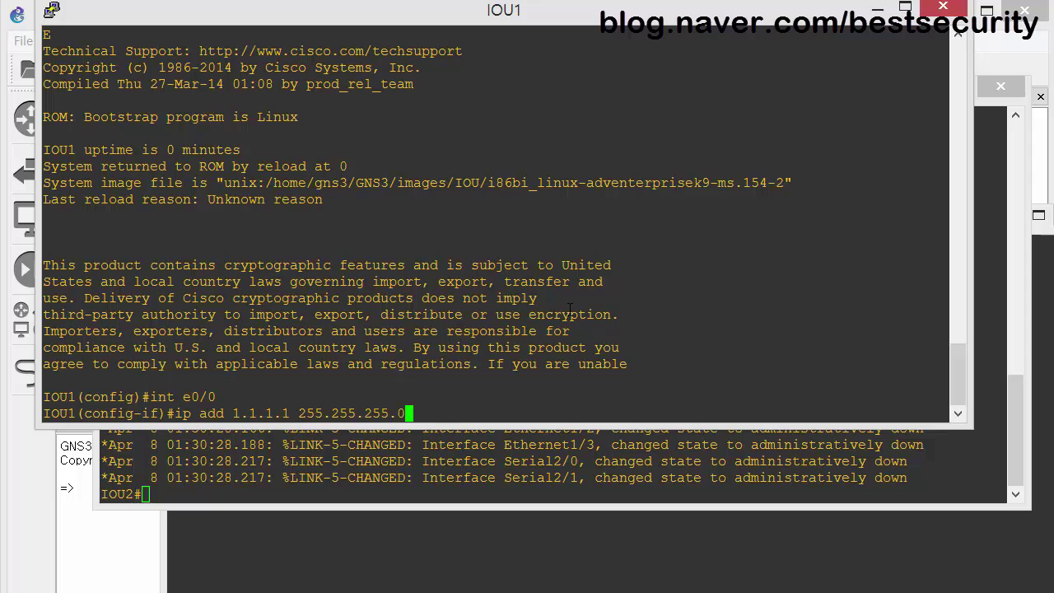
pyautogui.press('Return')
pyautogui.write('no shut')
pyautogui.press('Return')
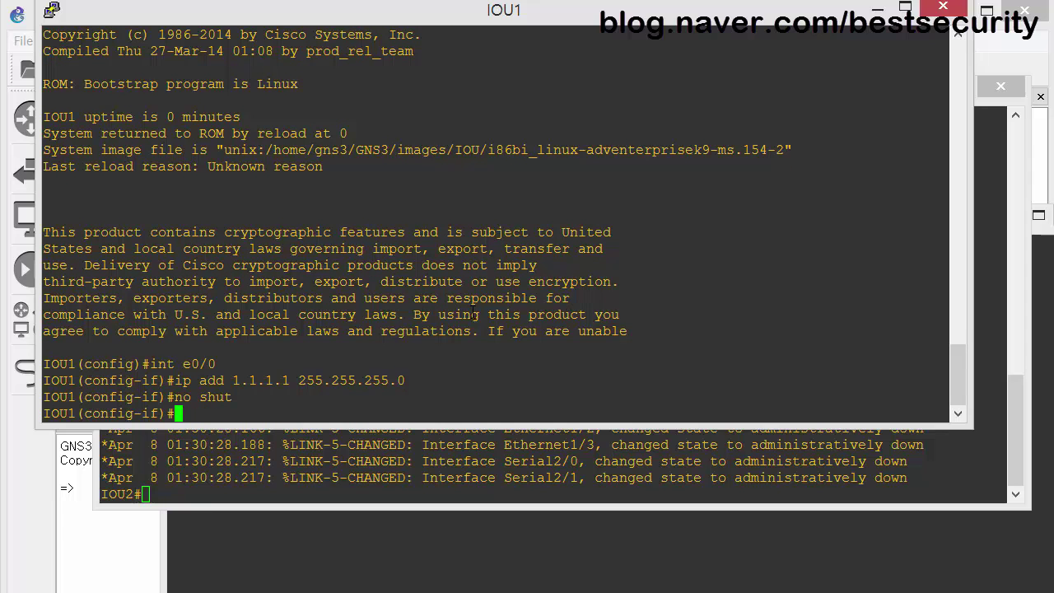
# Give IOU2's Ethernet0/0 1.1.1.2/24, enable it, and ping IOU1 at 1.1.1.1.
pyautogui.click(324, 497)
pyautogui.write('conf t')
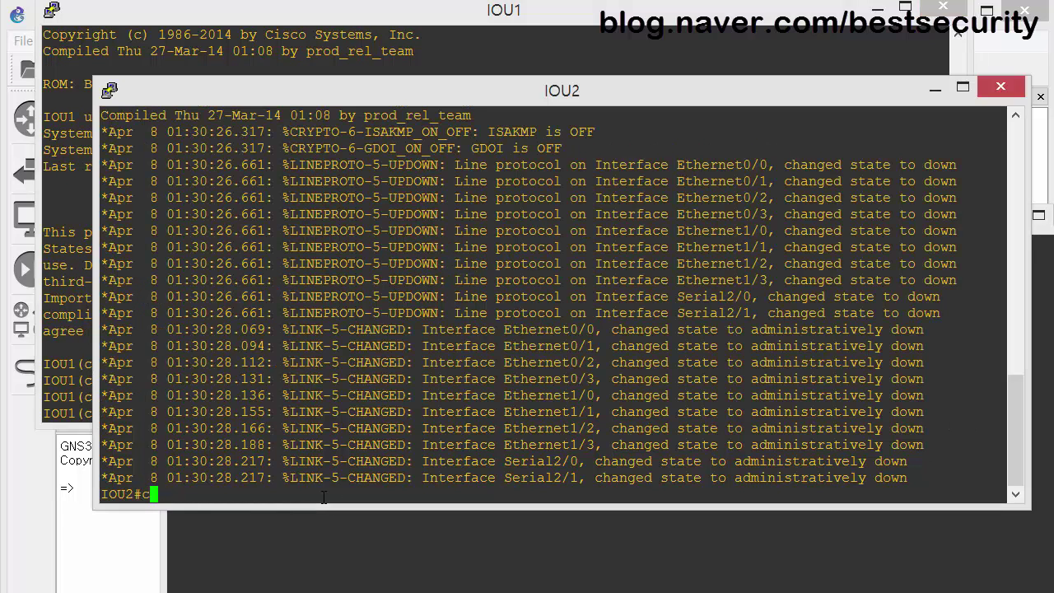
pyautogui.press('Return')
pyautogui.write('int e0/0')
pyautogui.press('Return')
pyautogui.write('ip add 1.1.')
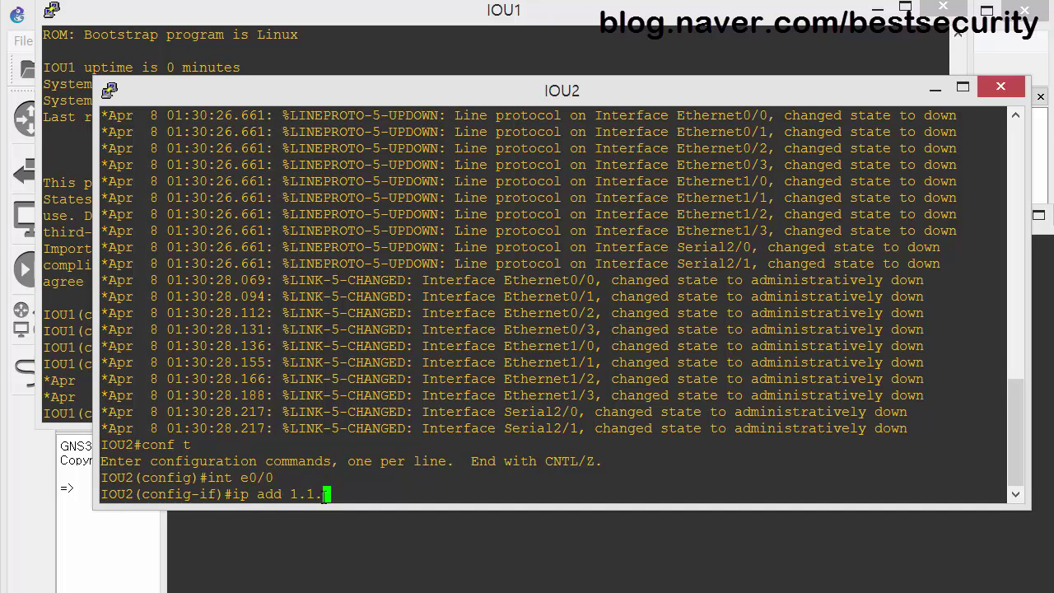
pyautogui.write('1.2 255.255.255.0')
pyautogui.press('Return')
pyautogui.write('no shut')
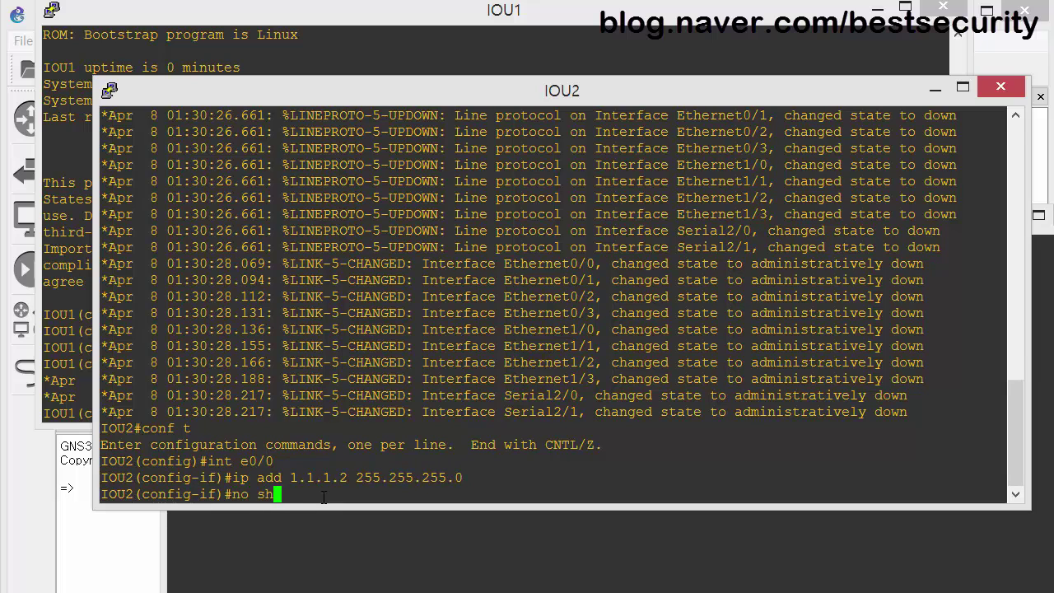
pyautogui.press('Return')
pyautogui.hotkey('ctrl', 'z')
pyautogui.write('ping 1.1.1.1')
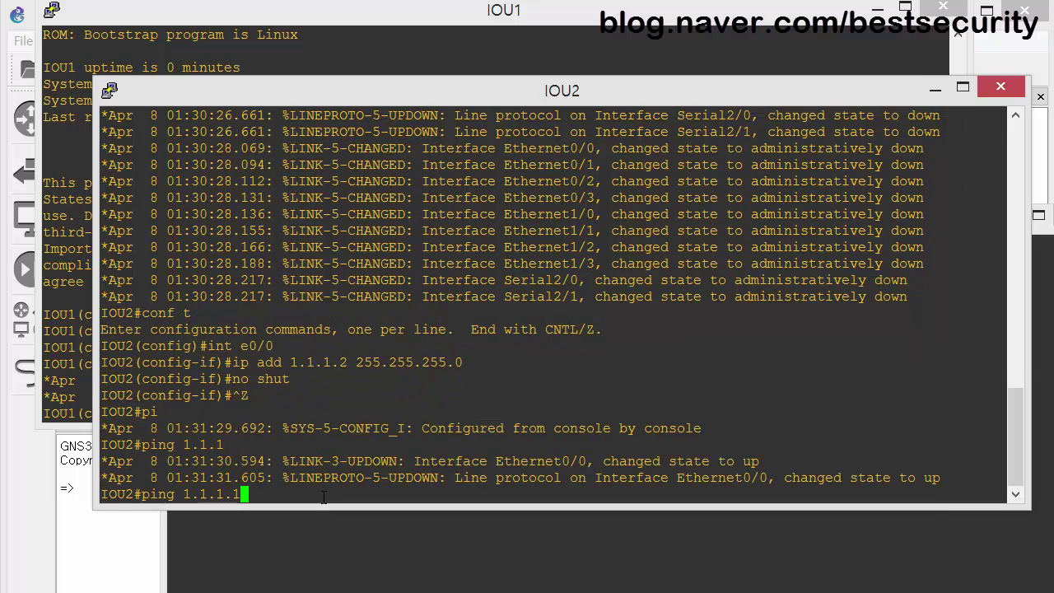
pyautogui.press('Return')
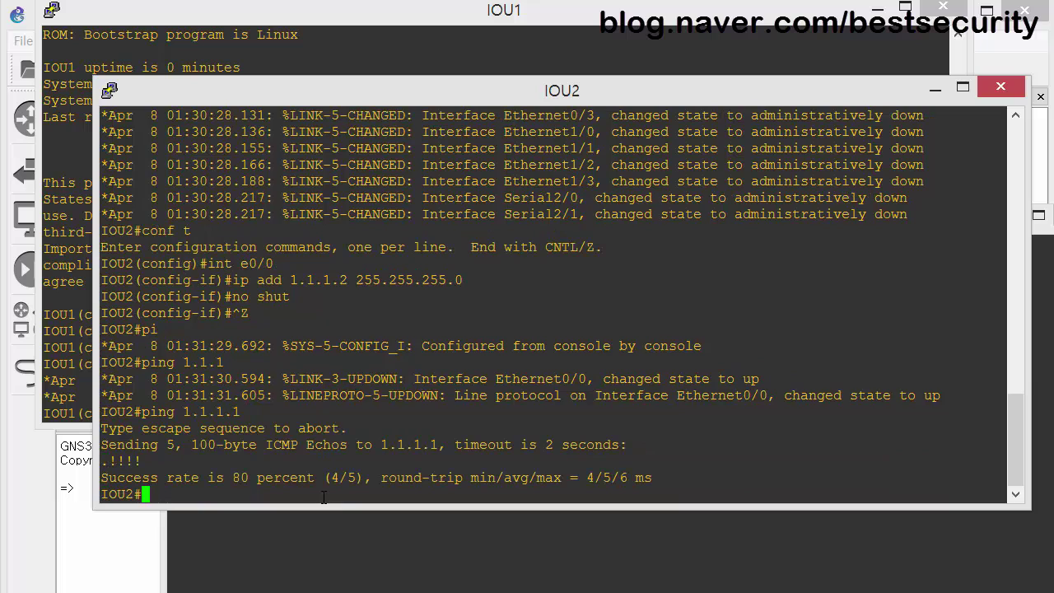
# Assign 2.2.2.1/24 to IOU2's Serial2/0 and bring it up.
pyautogui.write('conf t')
pyautogui.press('Return')
pyautogui.write('int s2/0')
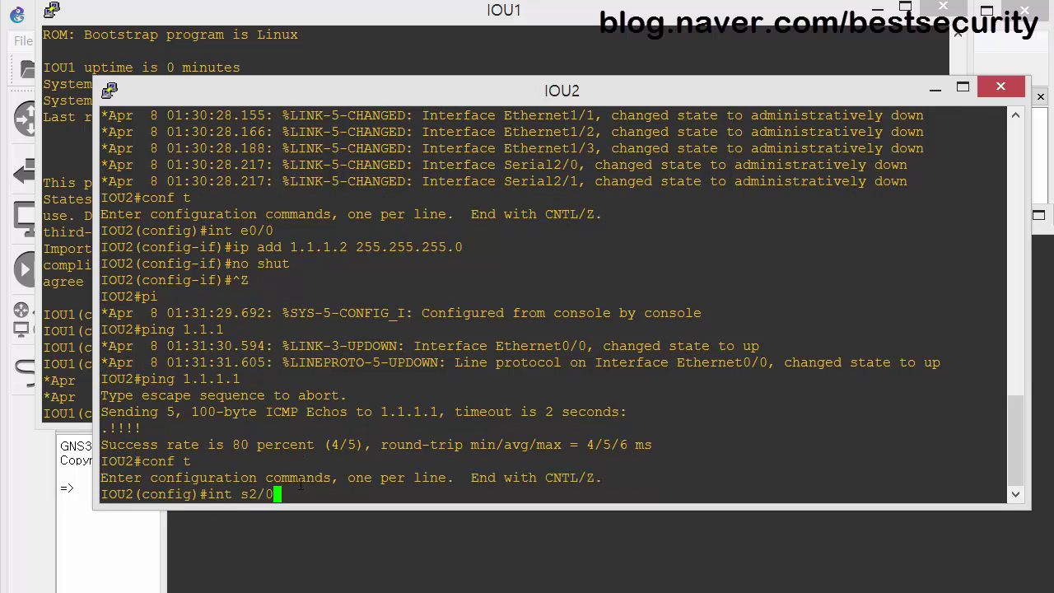
pyautogui.press('Return')
pyautogui.write('ip add 2')
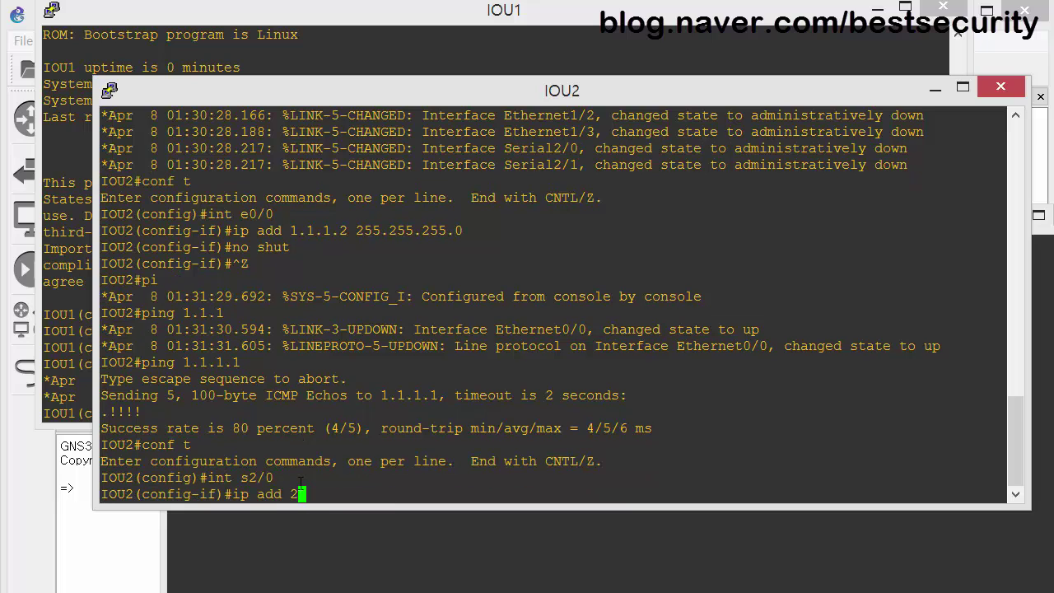
pyautogui.write('.2.2.1 255.255.255.0')
pyautogui.press('Return')
pyautogui.write('no shut')
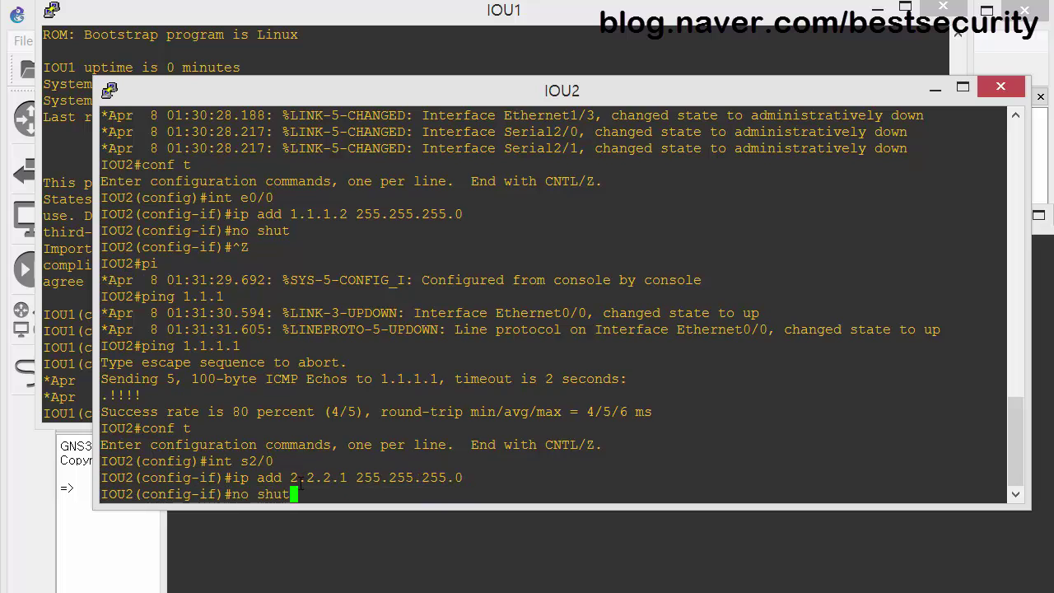
pyautogui.press('Return')
pyautogui.click(410, 574)
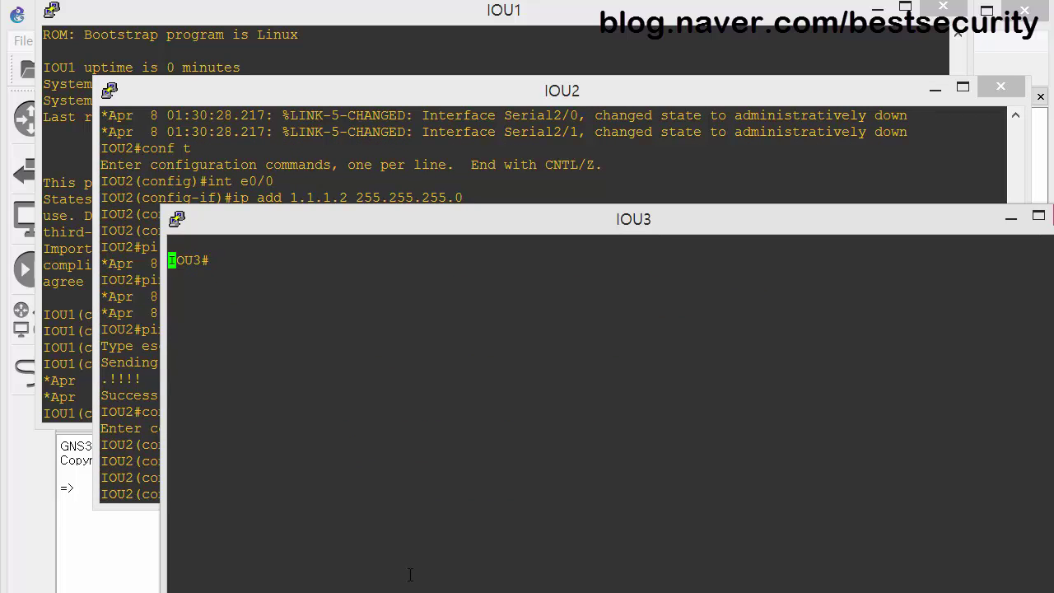
# Configure IOU3's Serial2/0 with 2.2.2.2 255.255.255.0 and enable it.
pyautogui.press('Return')
pyautogui.write('conf t')
pyautogui.press('Return')
pyautogui.write('int s2/')
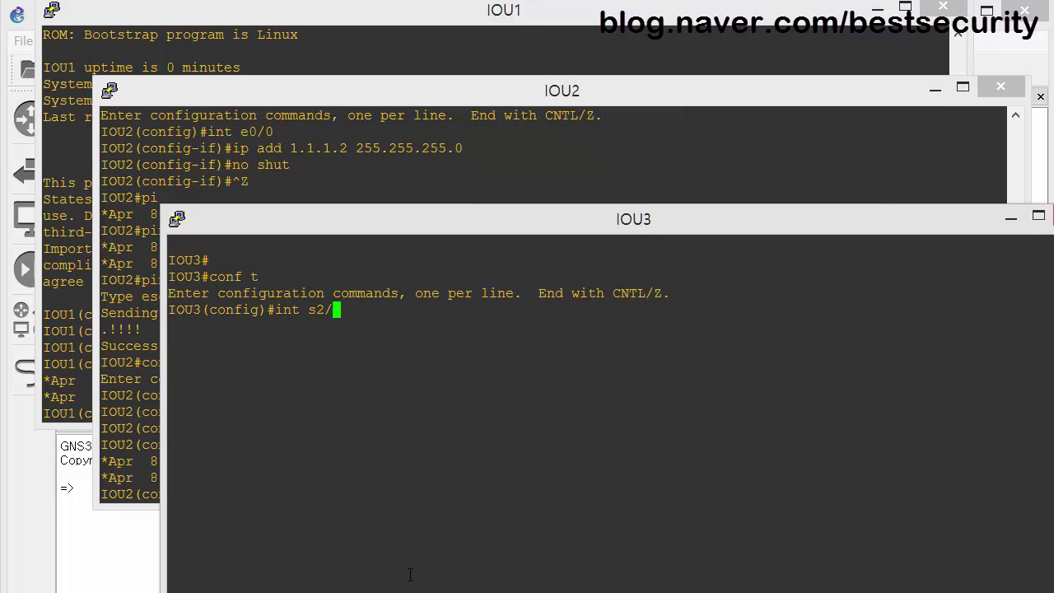
pyautogui.write('0')
pyautogui.press('Return')
pyautogui.write('ip add 2.2.2.2 255.255.255.0')
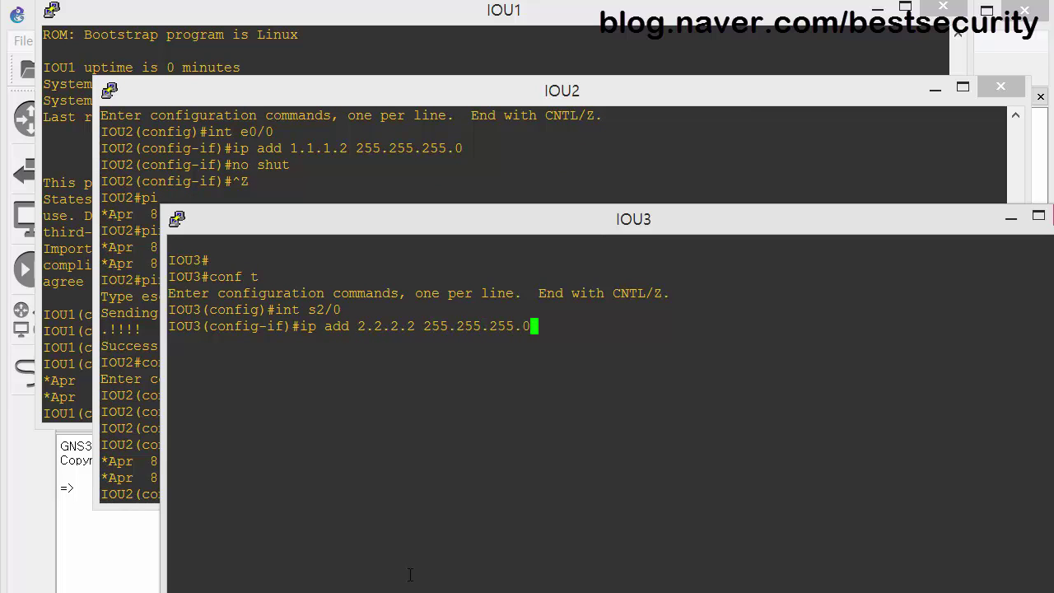
pyautogui.press('Return')
pyautogui.write('no shut')
pyautogui.hotkey('ctrl', 'z')
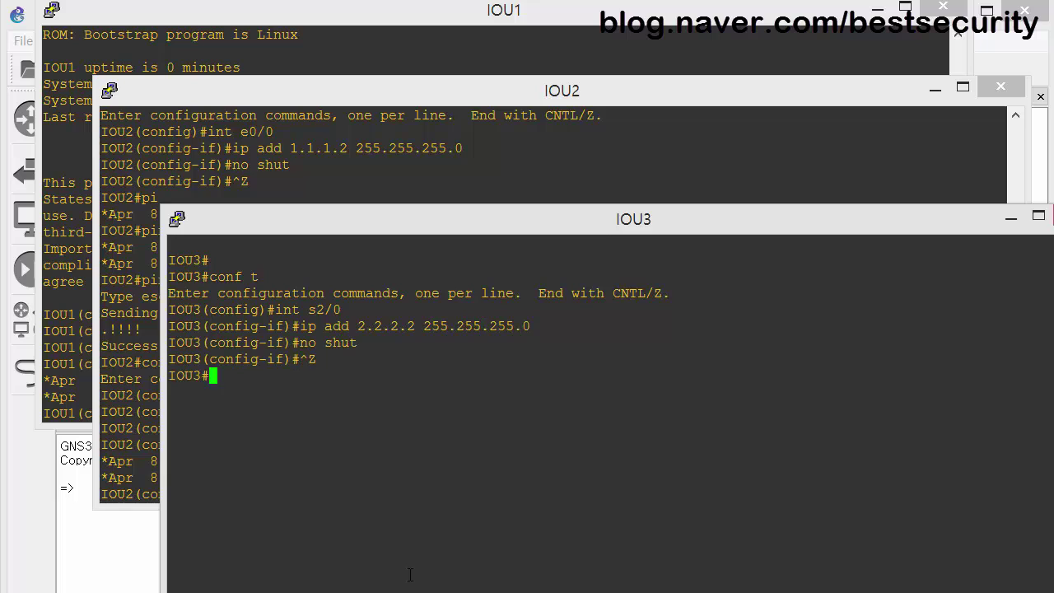
pyautogui.press('Return')
pyautogui.press('Return')
pyautogui.press('Return')
pyautogui.press('Return')
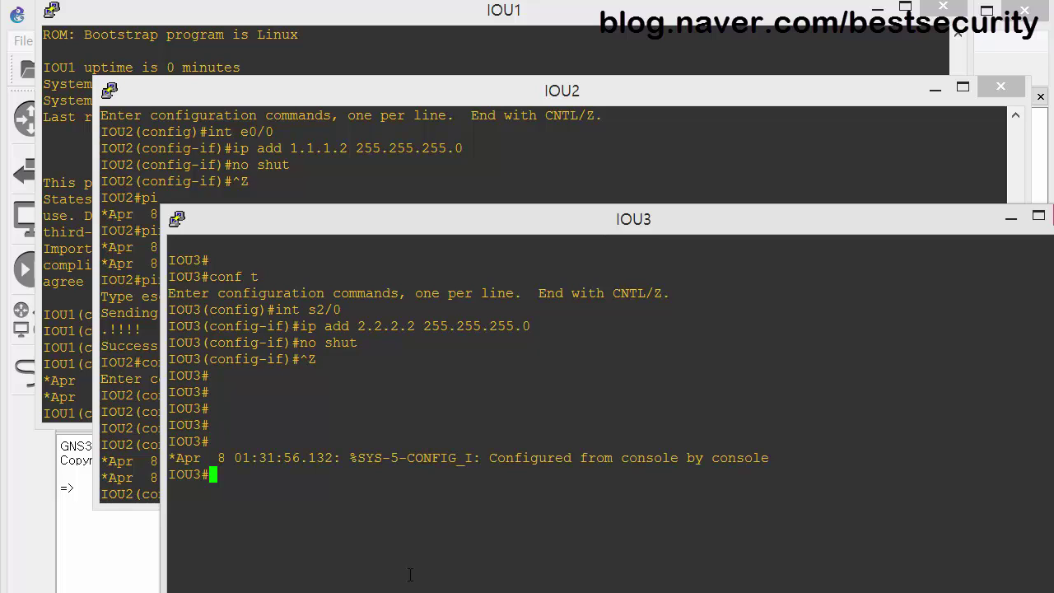
pyautogui.press('Return')
pyautogui.press('Return')
# Ping IOU2 at 2.2.2.1 from IOU3 and rearrange the IOU3 and IOU1 console windows.
pyautogui.write('pi')
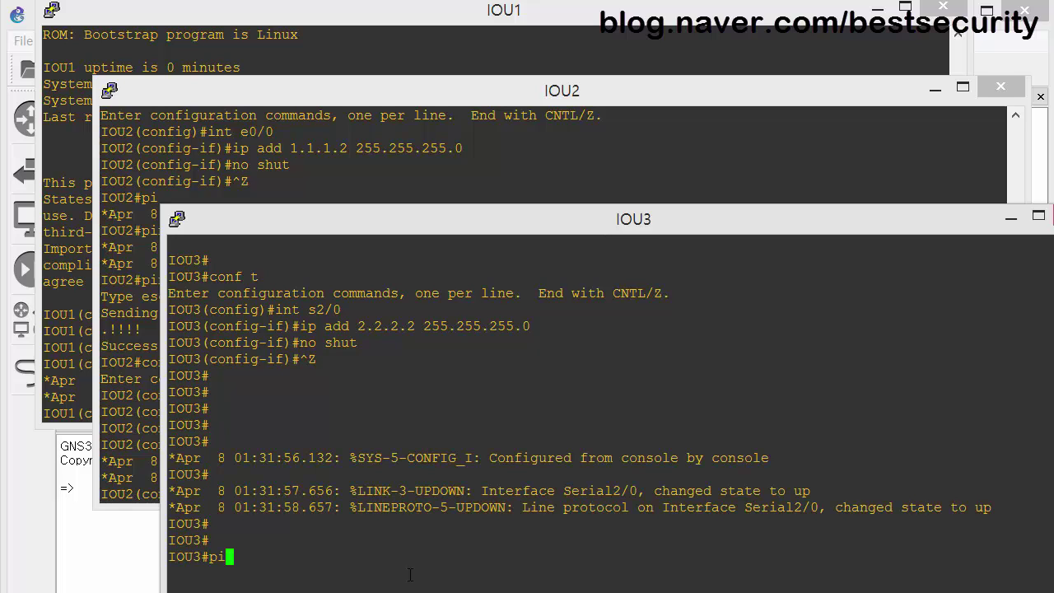
pyautogui.write('ng 2.2.2.1')
pyautogui.press('Return')
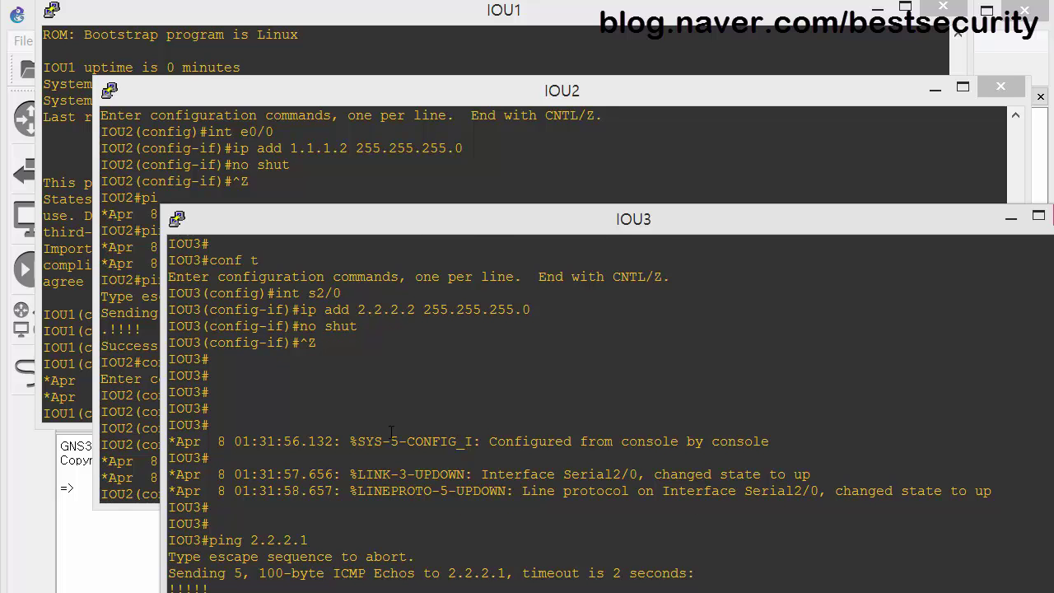
pyautogui.moveTo(333, 228); pyautogui.dragTo(320, 169)
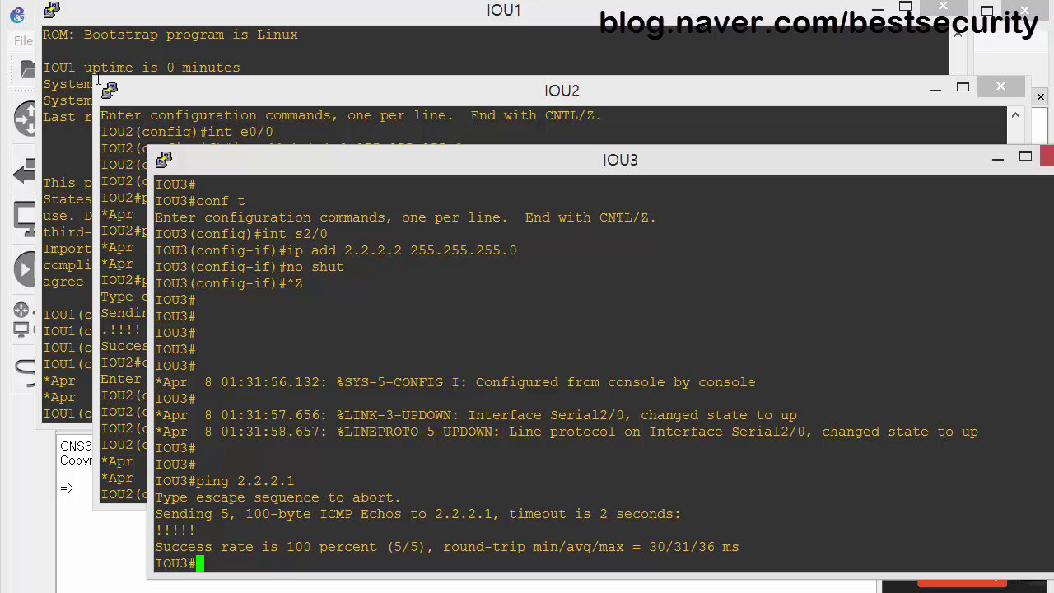
pyautogui.moveTo(162, 20); pyautogui.dragTo(276, 64)
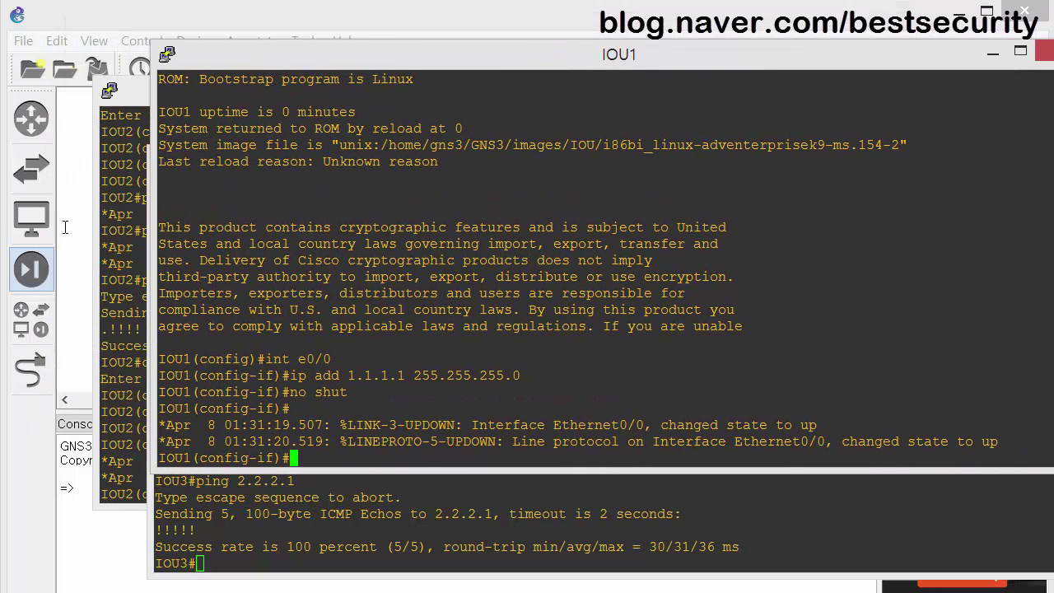
# Add an IOU L2 switch, IOU4, to the canvas beneath IOU2.
pyautogui.click(82, 195)
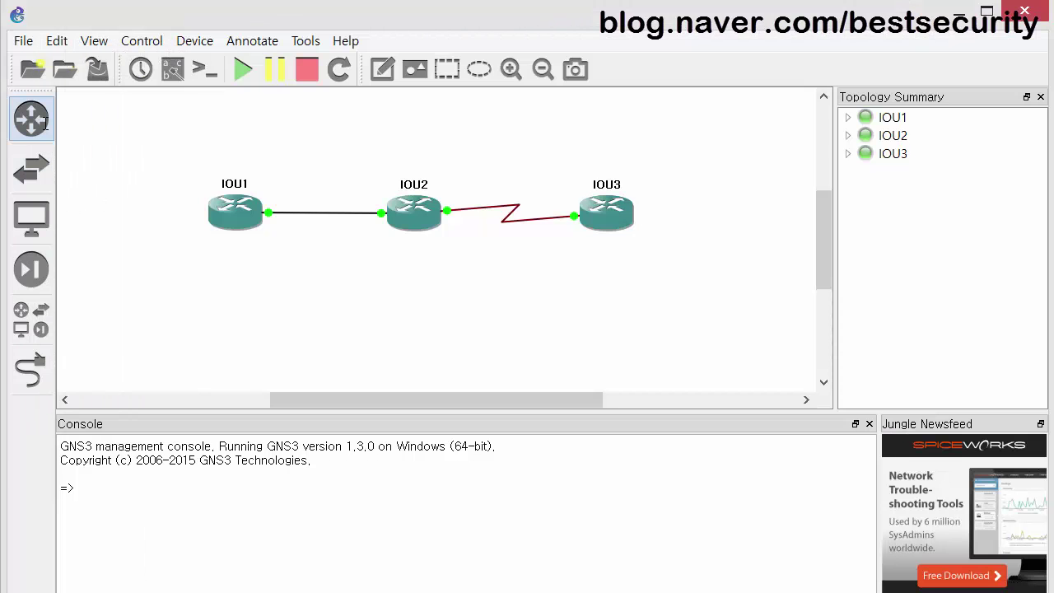
pyautogui.click(31, 169)
pyautogui.moveTo(100, 238); pyautogui.dragTo(557, 327)
pyautogui.click(258, 97)
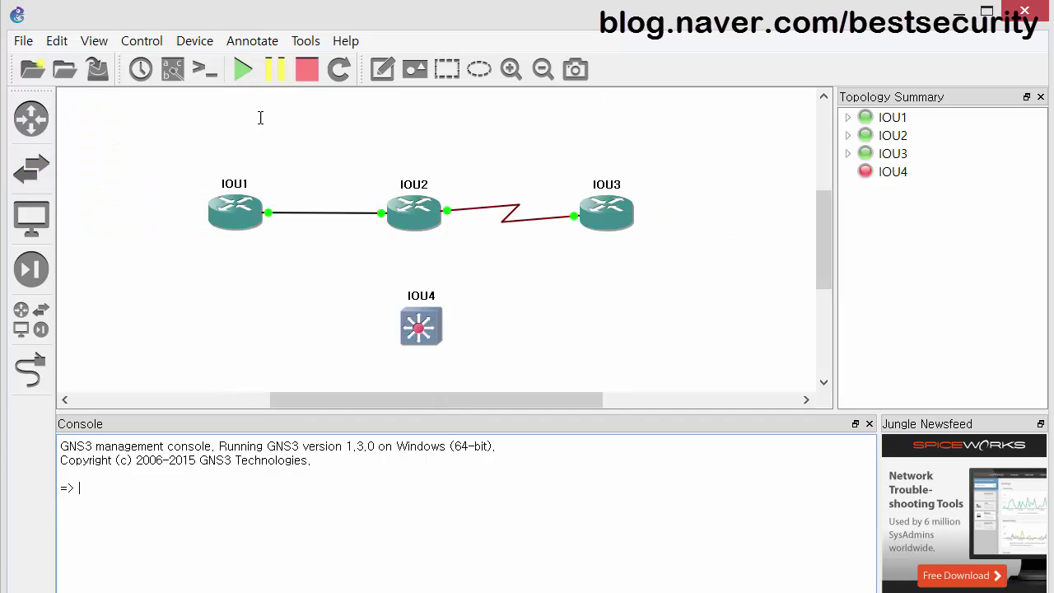
pyautogui.moveTo(426, 324); pyautogui.dragTo(407, 293)
# Start the IOU4 switch and open its console.
pyautogui.rightClick(406, 293)
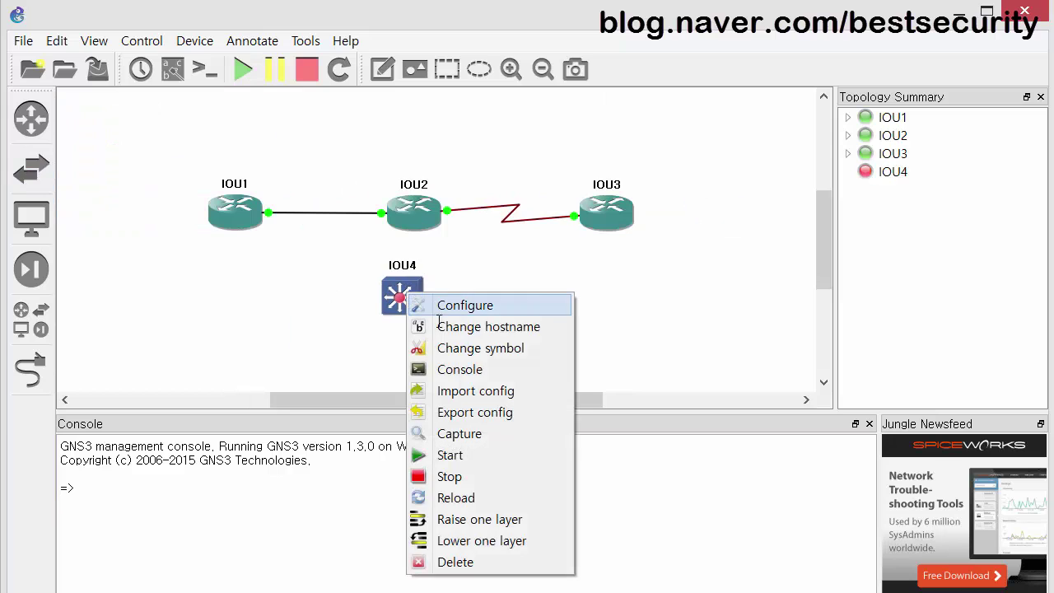
pyautogui.click(445, 369)
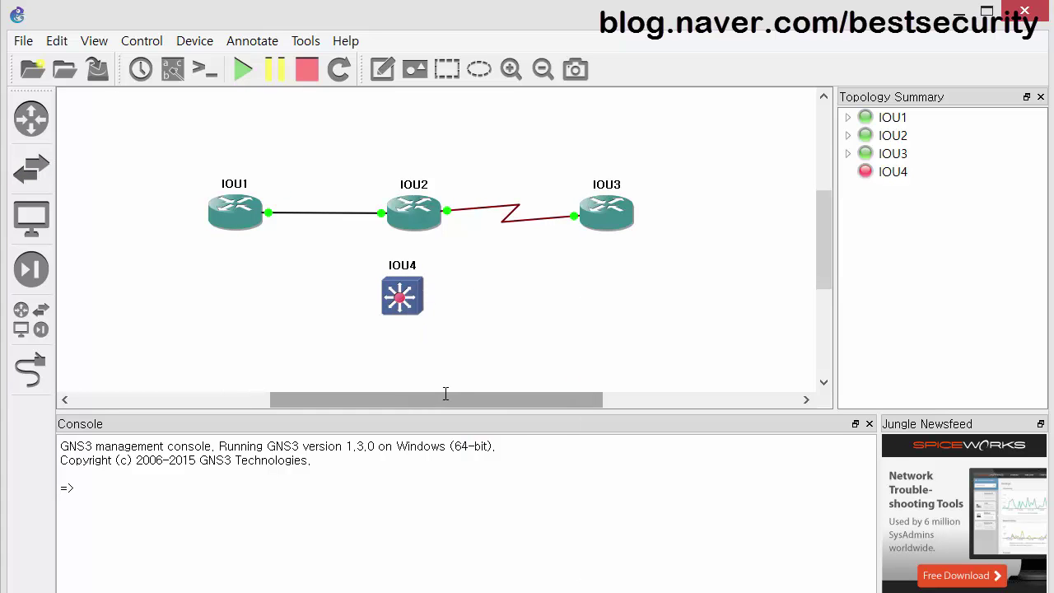
pyautogui.rightClick(403, 286)
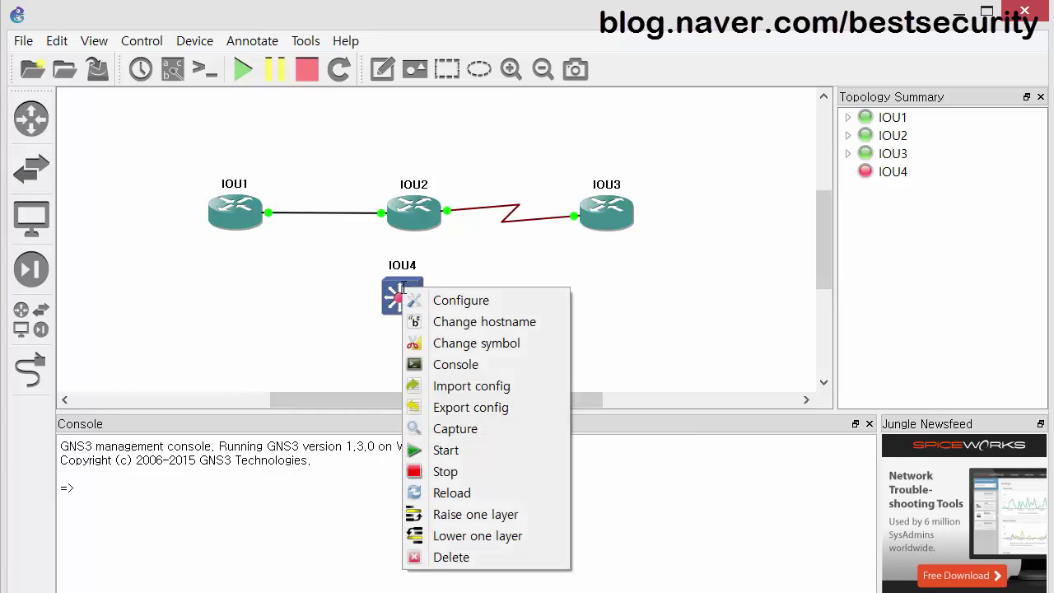
pyautogui.click(445, 450)
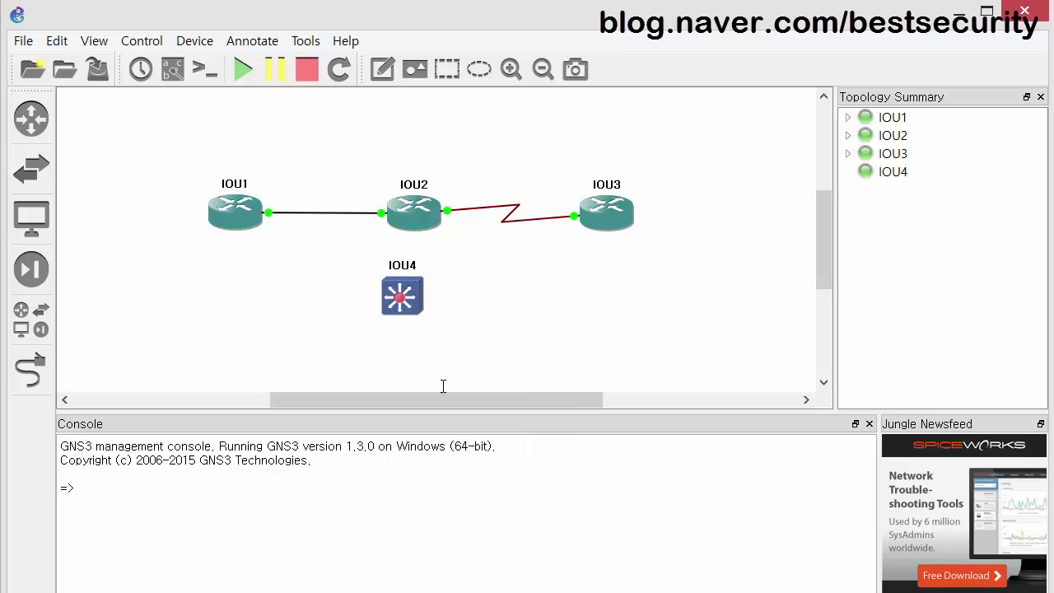
pyautogui.rightClick(413, 294)
pyautogui.click(466, 373)
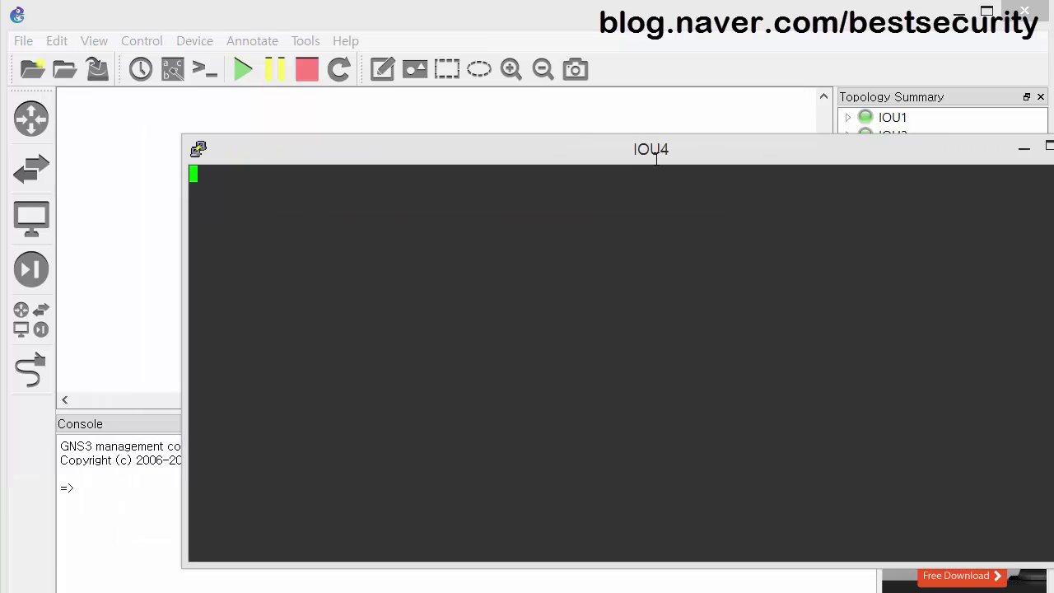
# Position the IOU4 console window and return IOU1 to its privileged prompt.
pyautogui.moveTo(656, 158); pyautogui.dragTo(503, 108)
pyautogui.press('Return')
pyautogui.press('Return')
pyautogui.press('Return')
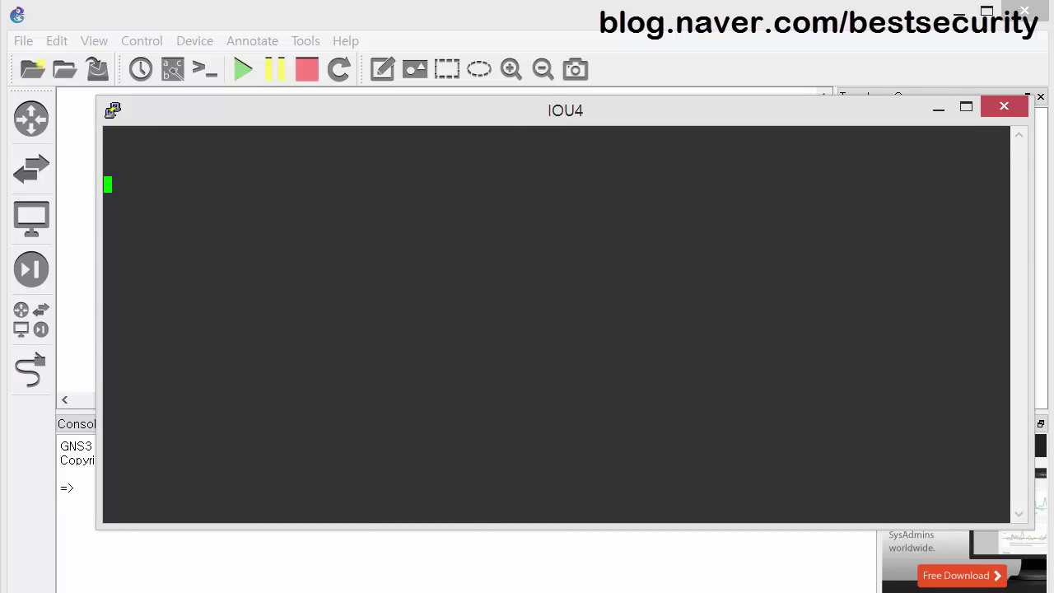
pyautogui.hotkey('alt', 'Tab')
pyautogui.hotkey('ctrl', 'z')
pyautogui.press('Return')
# Enter global configuration mode on IOU1 and page through the '?' command list.
pyautogui.write('show')
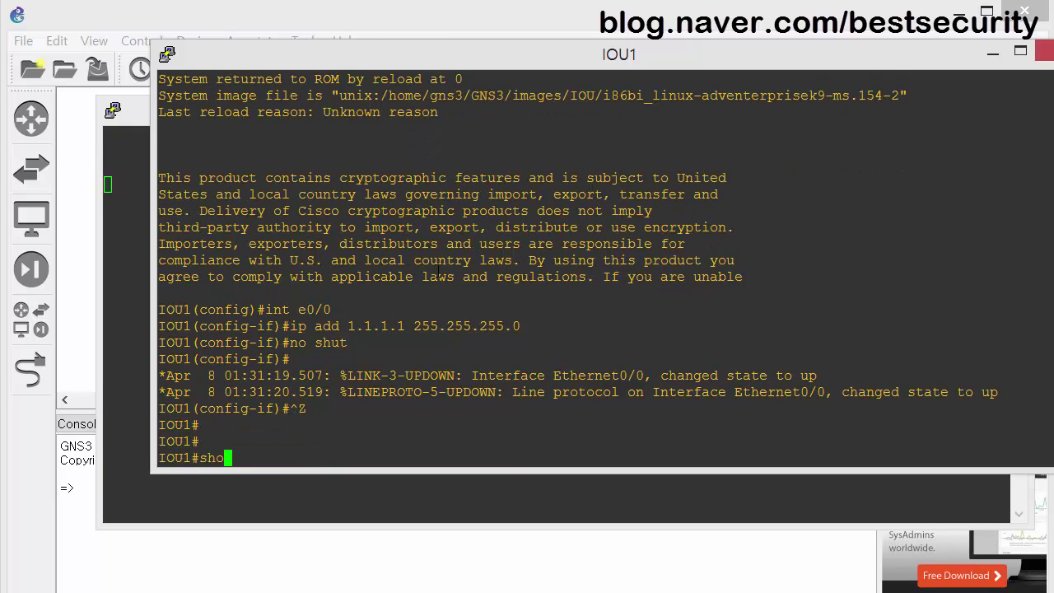
pyautogui.press('BackSpace')
pyautogui.press('BackSpace')
pyautogui.press('BackSpace')
pyautogui.press('BackSpace')
pyautogui.press('BackSpace')
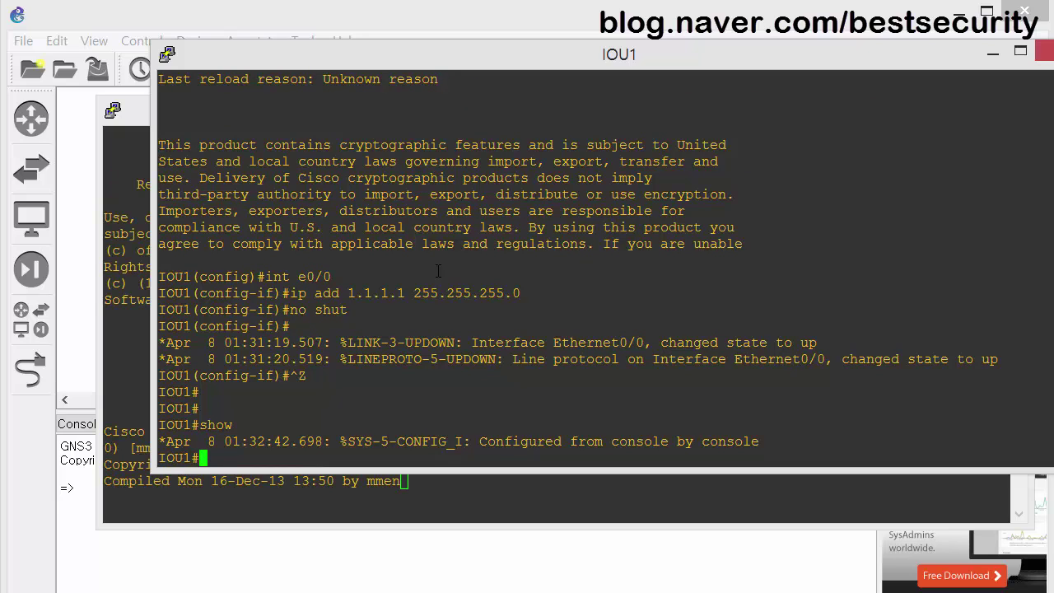
pyautogui.write('conf t')
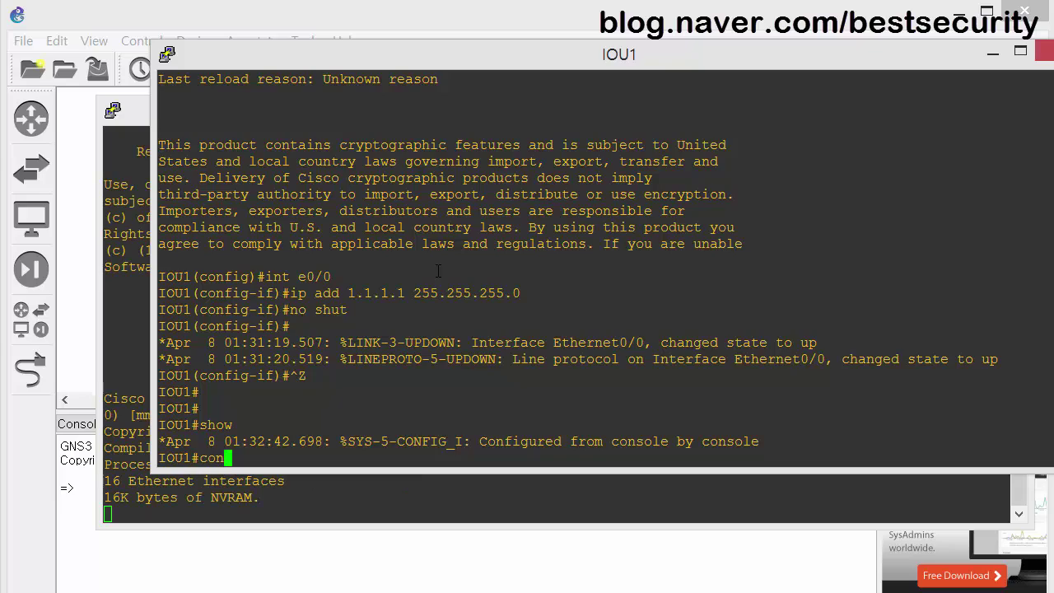
pyautogui.press('Return')
pyautogui.write('?')
pyautogui.press('space')
pyautogui.press('space')
pyautogui.press('space')
pyautogui.press('space')
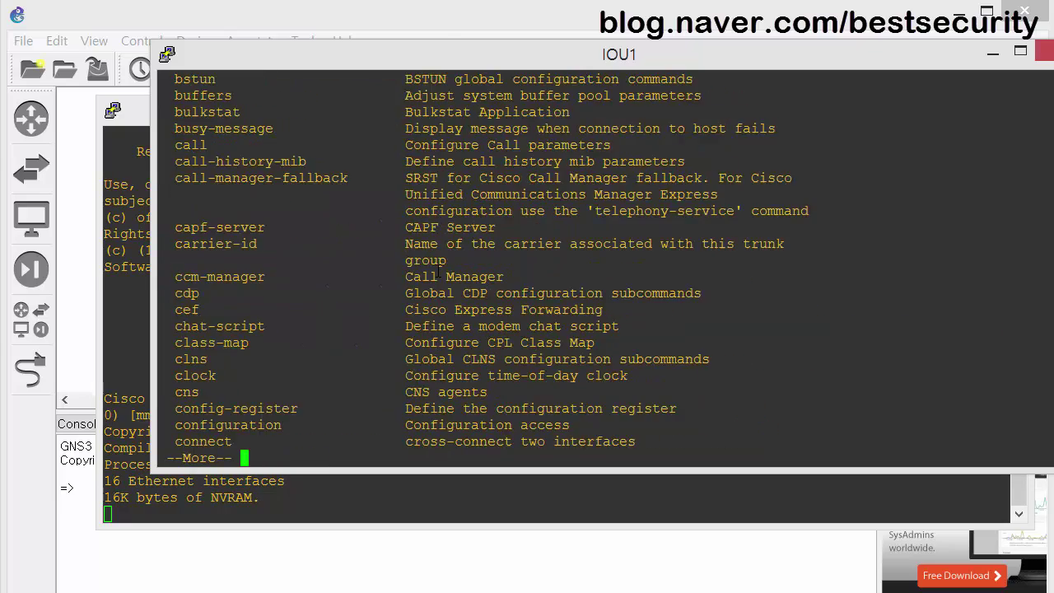
pyautogui.press('space')
pyautogui.press('space')
pyautogui.press('space')
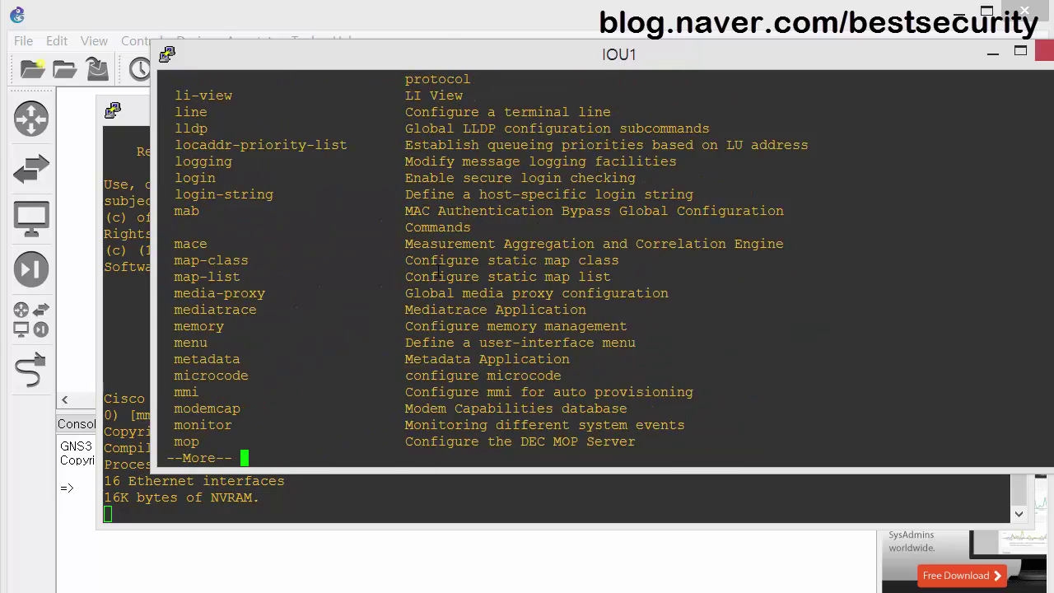
pyautogui.press('space')
pyautogui.press('space')
pyautogui.press('space')
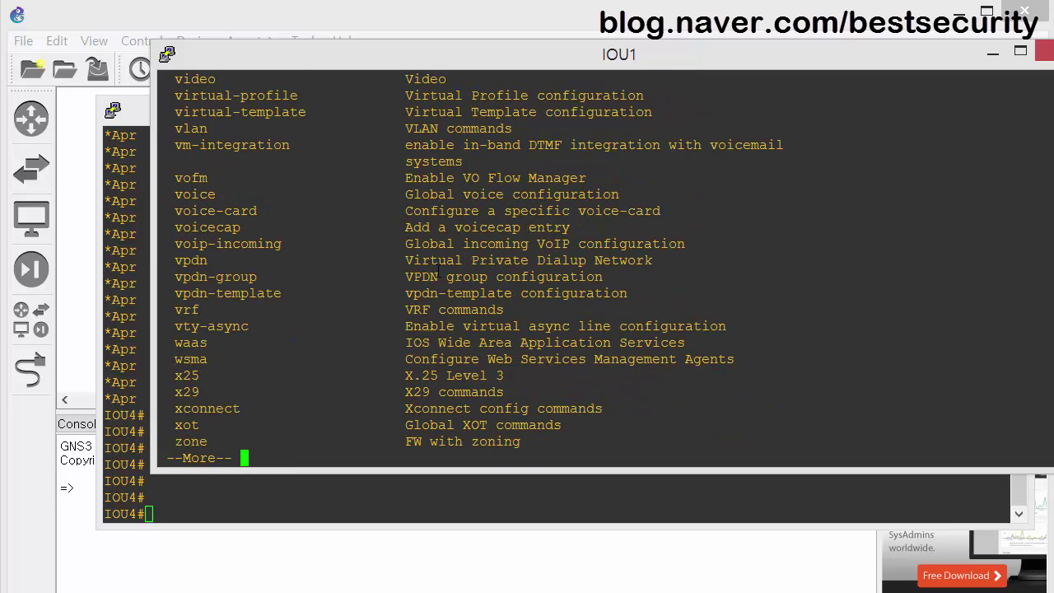
pyautogui.press('space')
pyautogui.write('q')
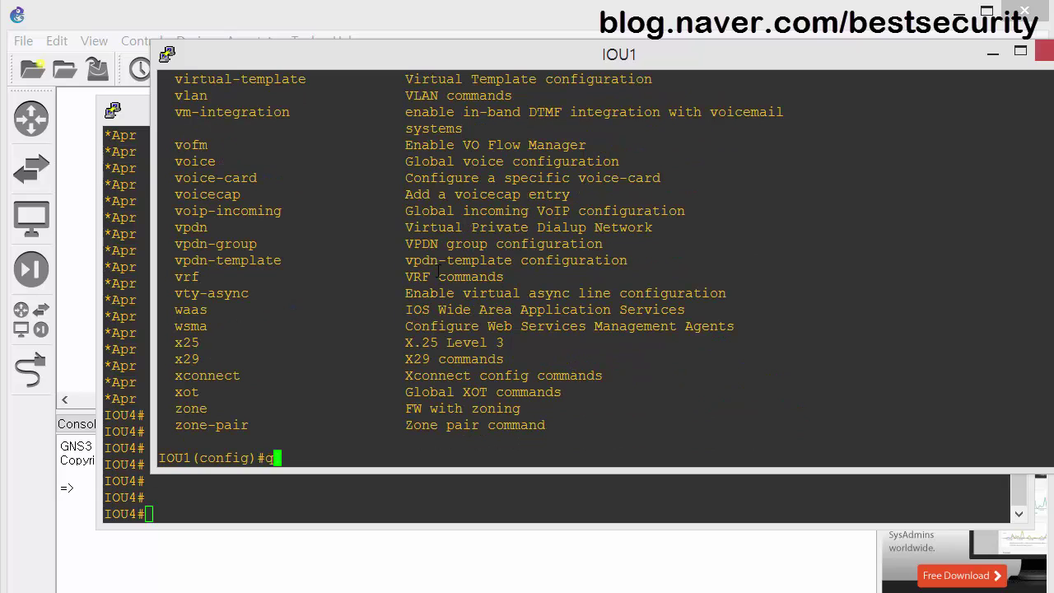
pyautogui.click(432, 486)
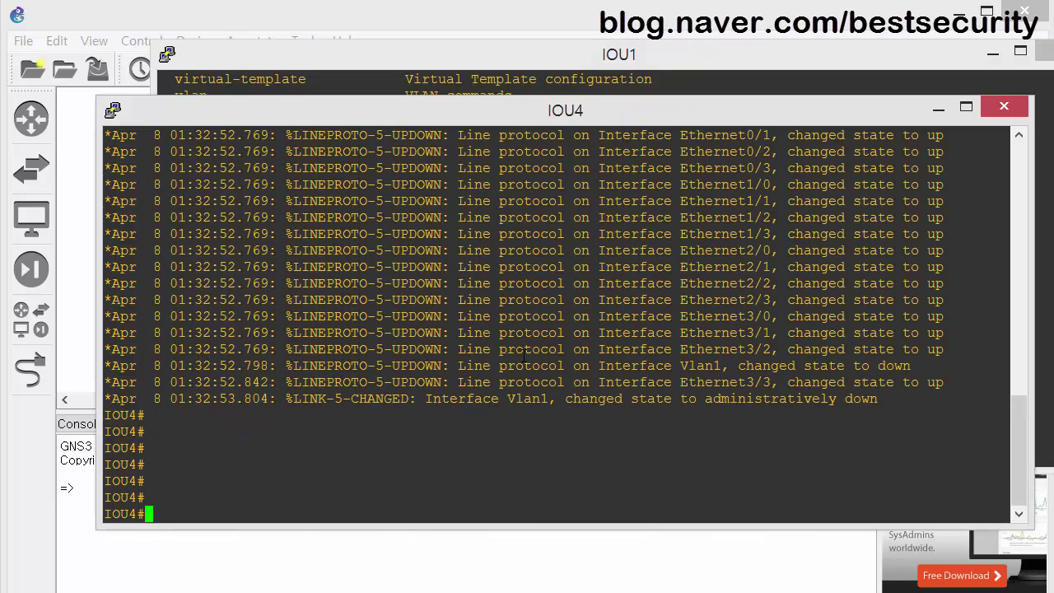
# Type 'show run' in IOU4 and review the Vlan1 log message and IOU1 console.
pyautogui.write('show run')
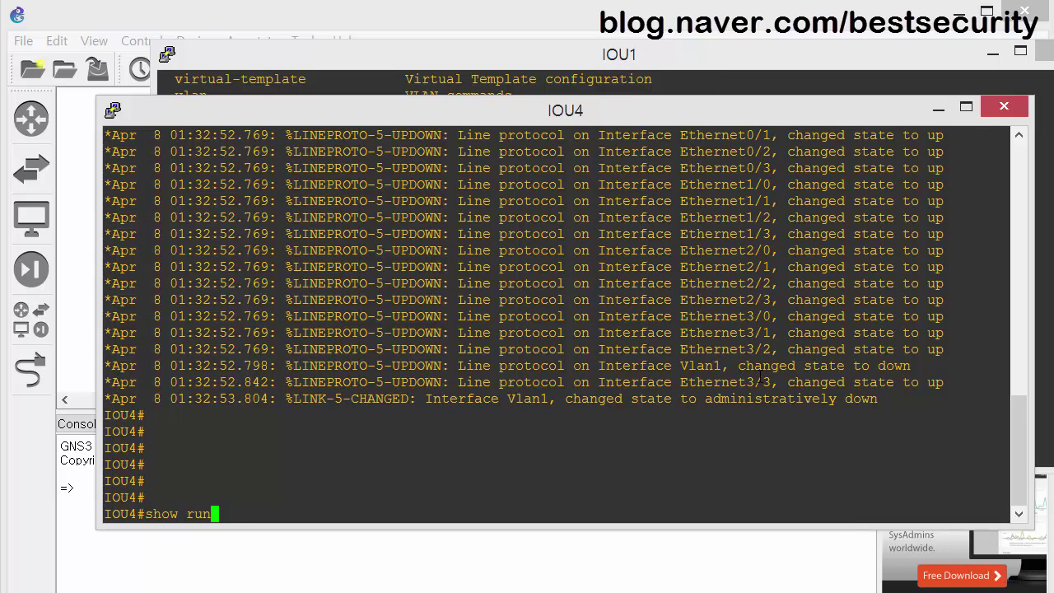
pyautogui.moveTo(733, 365); pyautogui.dragTo(567, 365)
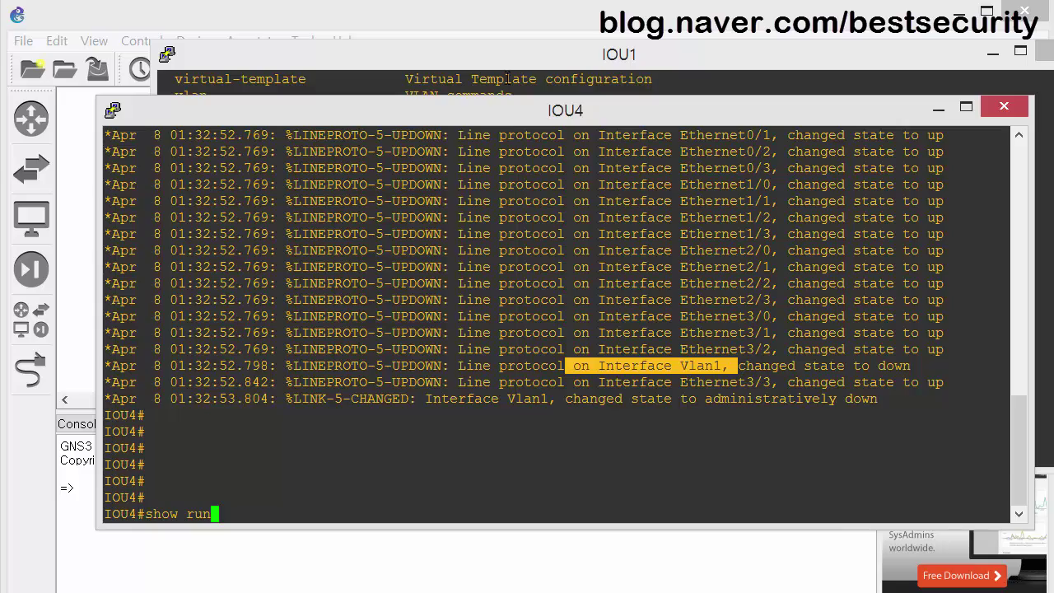
pyautogui.click(507, 62)
pyautogui.scroll(15, 576, 282)
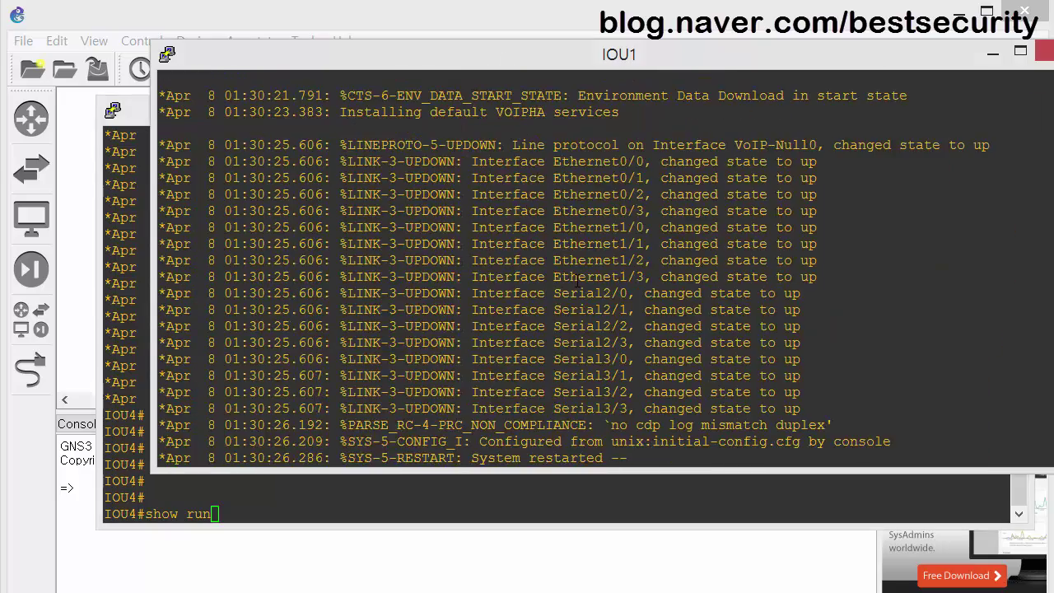
pyautogui.scroll(-8, 578, 288)
pyautogui.scroll(8, 578, 284)
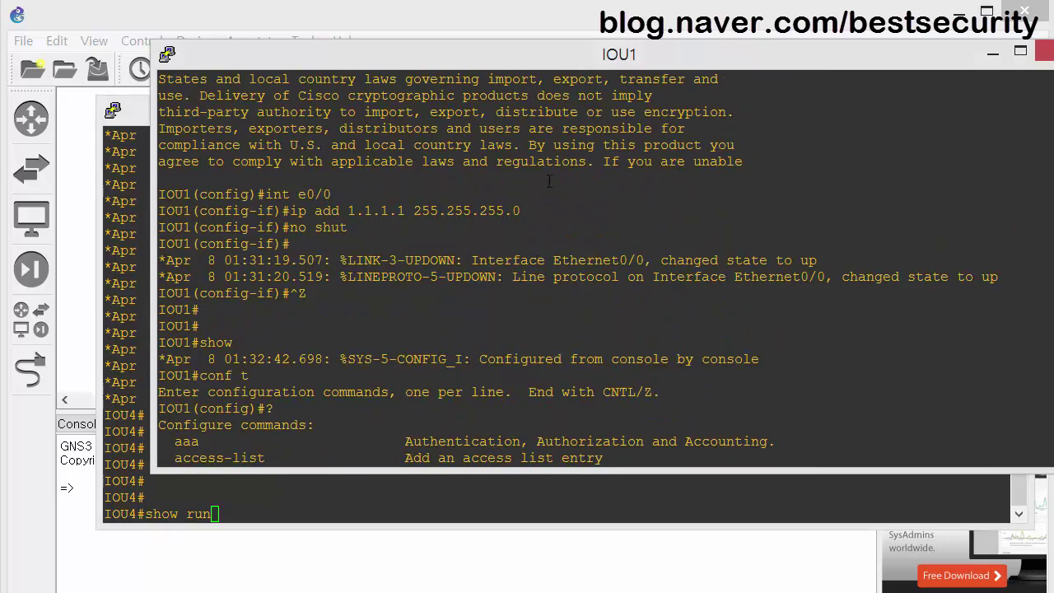
pyautogui.click(134, 265)
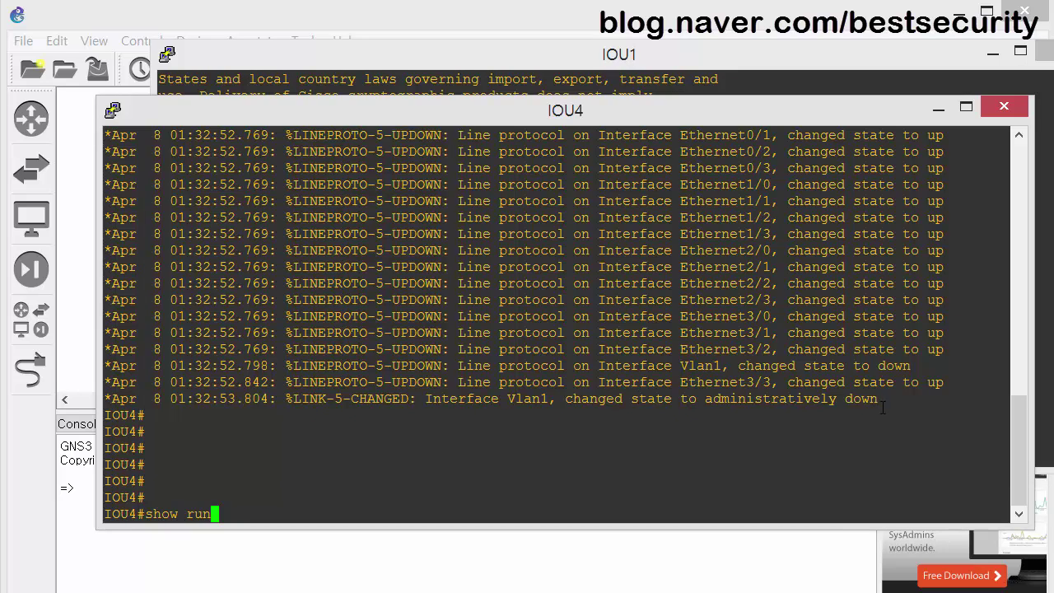
# Display IOU4's running configuration and inspect the shut-down, unaddressed interface Vlan1 section.
pyautogui.press('BackSpace')
pyautogui.press('Return')
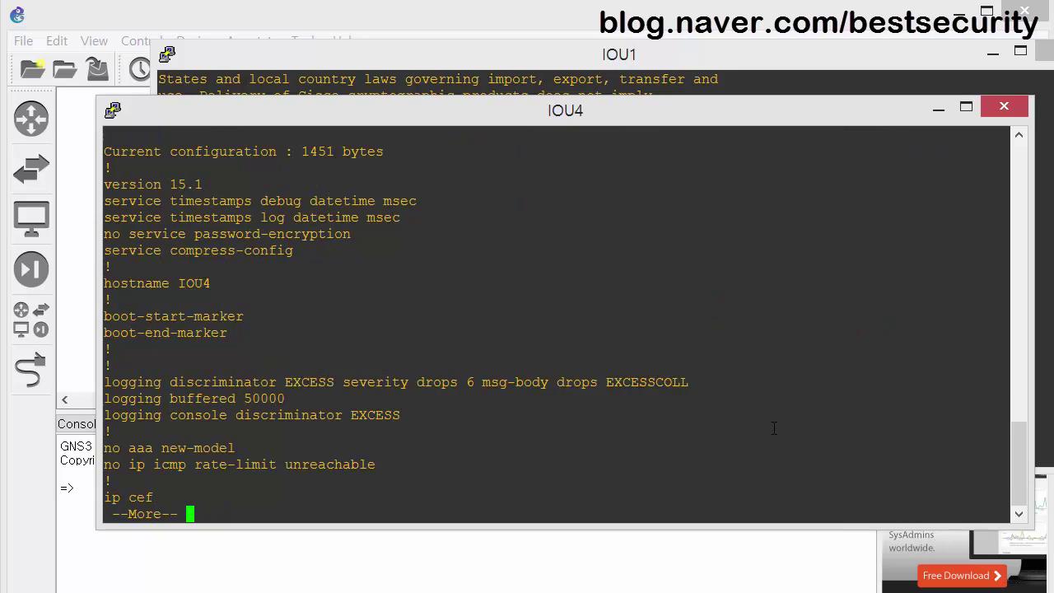
pyautogui.press('space')
pyautogui.press('space')
pyautogui.press('space')
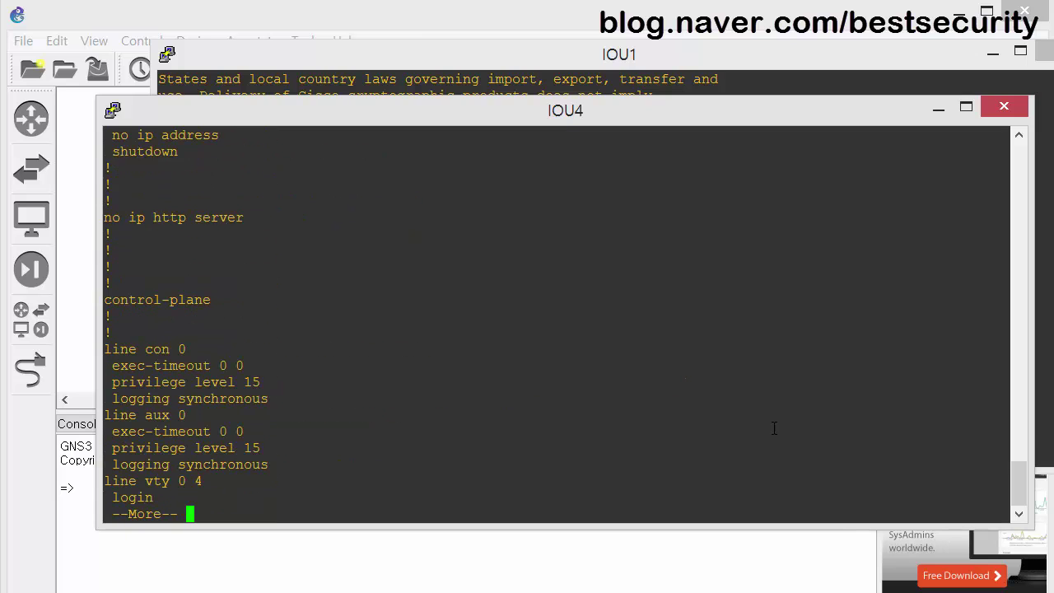
pyautogui.scroll(15, 381, 345)
pyautogui.scroll(-8, 362, 359)
pyautogui.scroll(-4, 359, 375)
pyautogui.moveTo(128, 323); pyautogui.dragTo(96, 323)
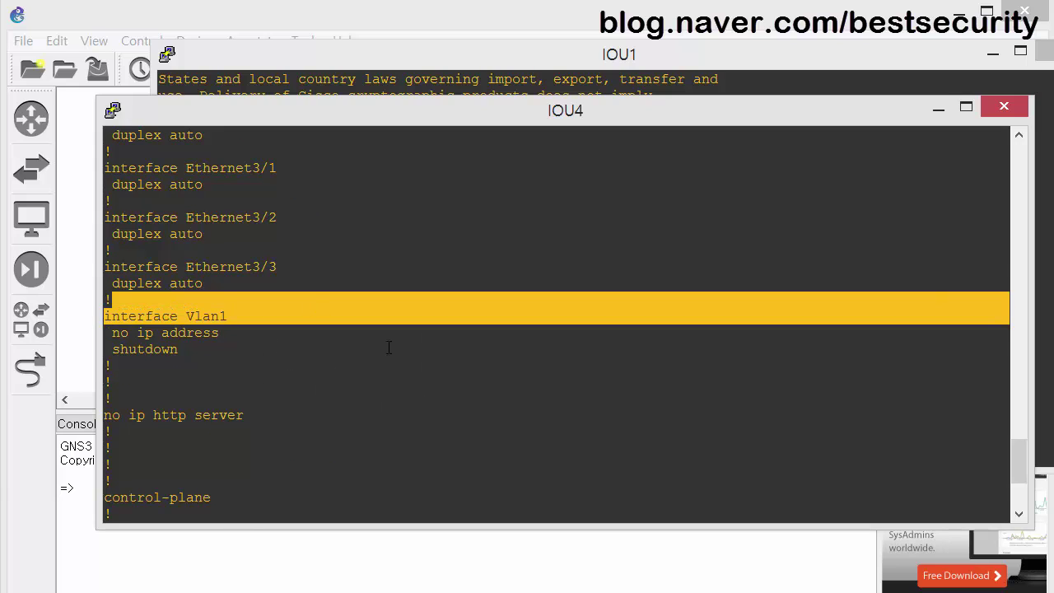
pyautogui.click(479, 379)
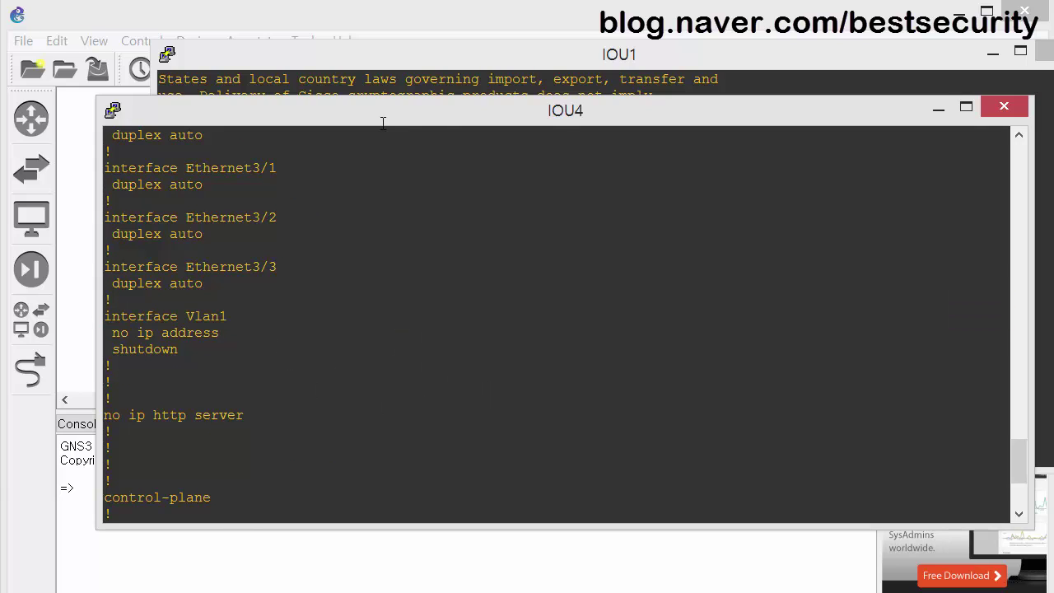